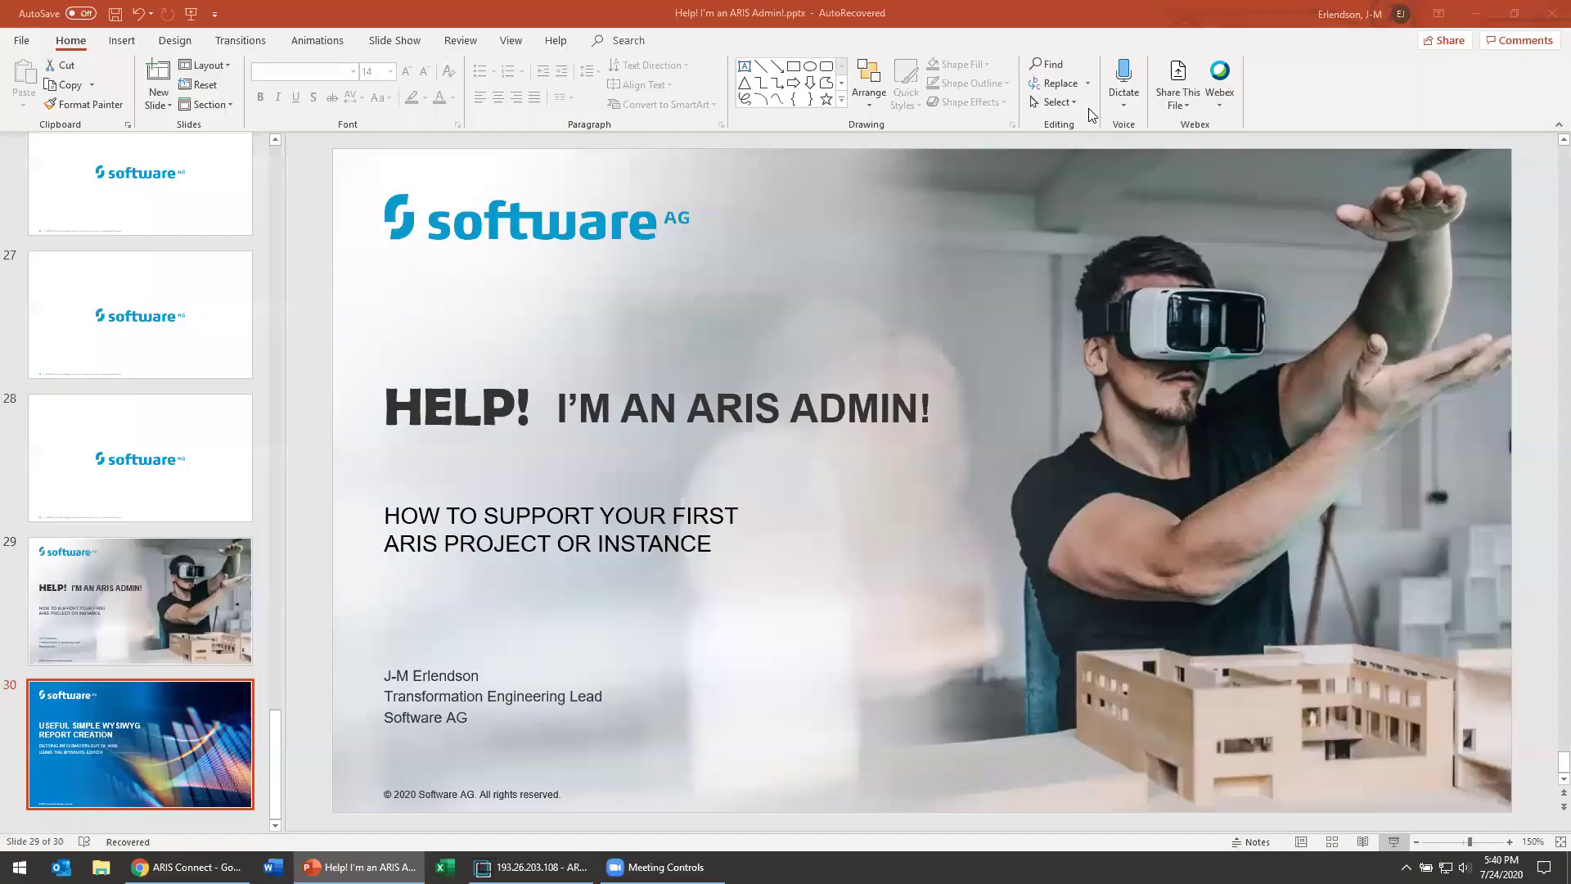
# Step: Expand United Motor Group > Main group > 2. PROCESSES > 2.1 Process architecture, then widen the navigation pane
pyautogui.click(532, 866)
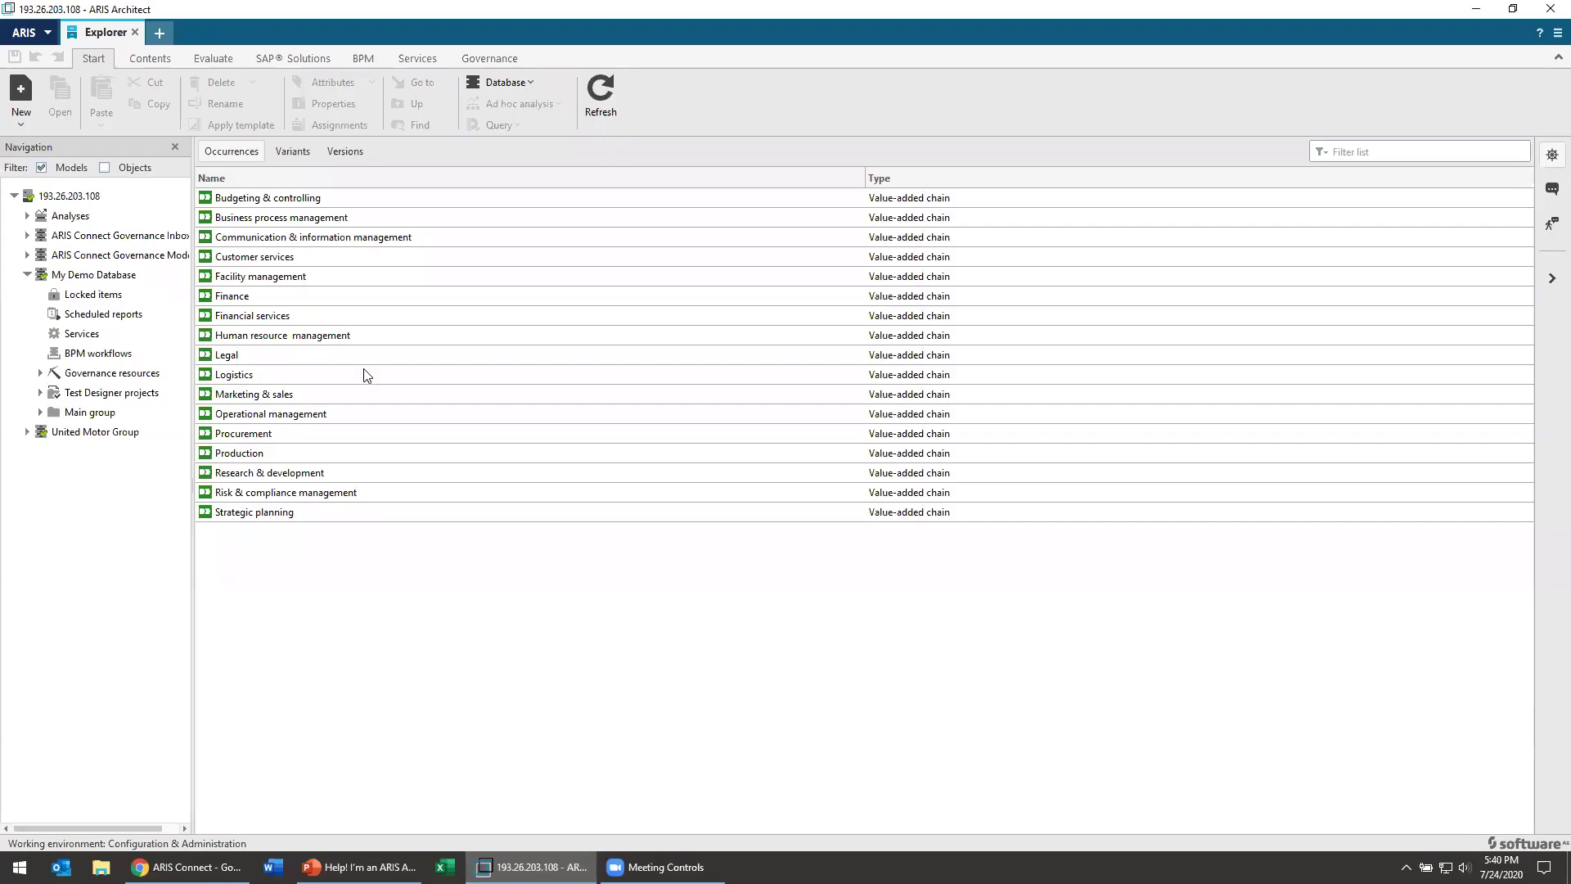
pyautogui.click(27, 274)
pyautogui.click(27, 293)
pyautogui.click(40, 431)
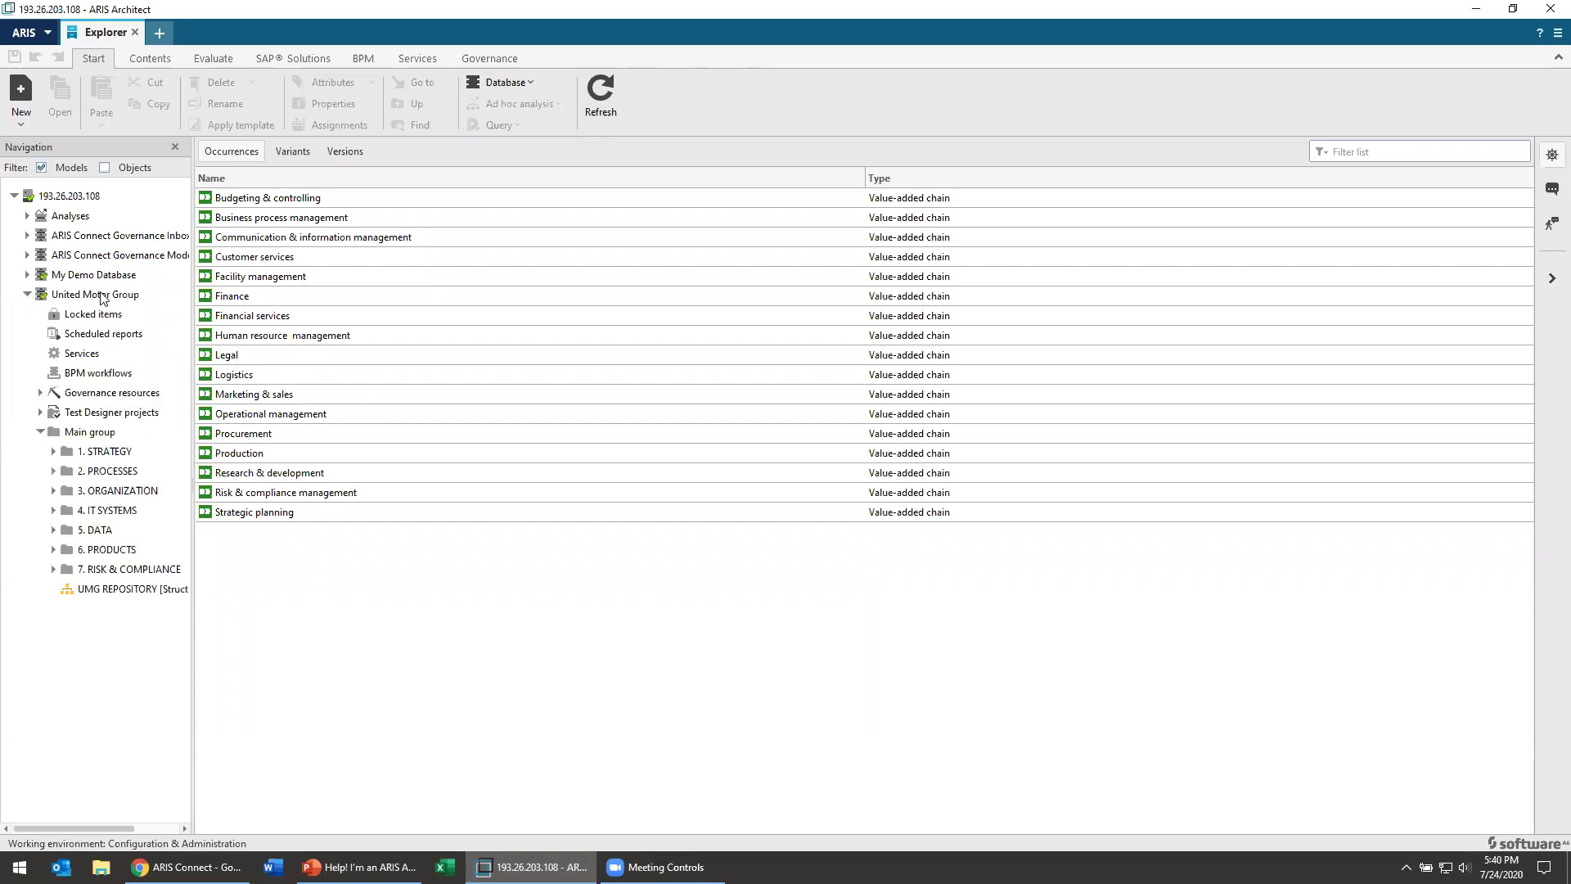
pyautogui.moveTo(103, 298)
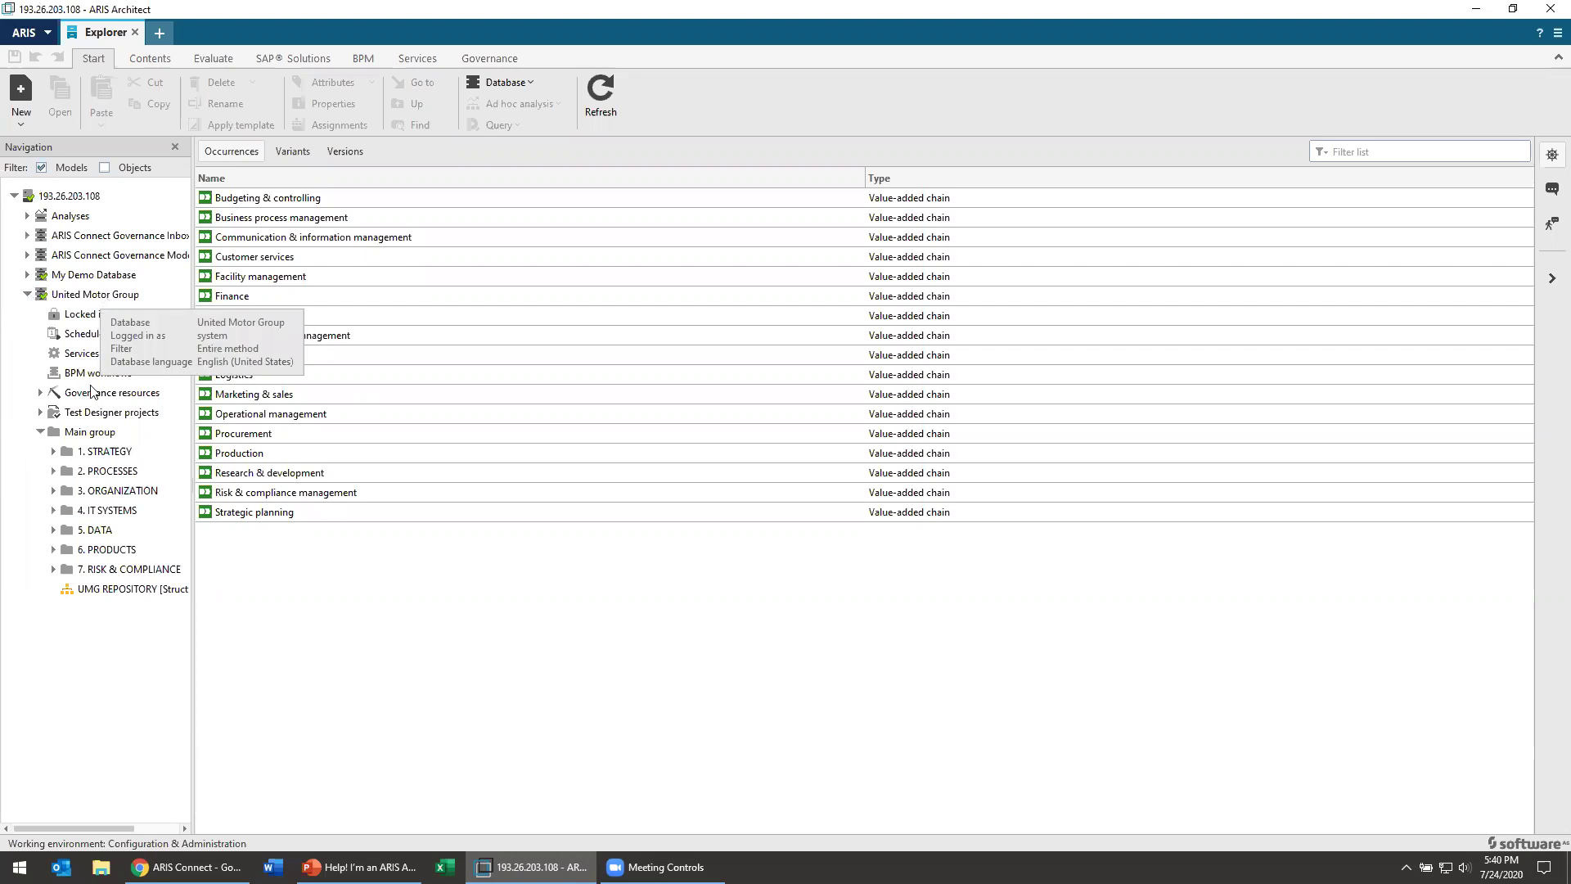
pyautogui.click(105, 472)
pyautogui.click(53, 472)
pyautogui.click(85, 495)
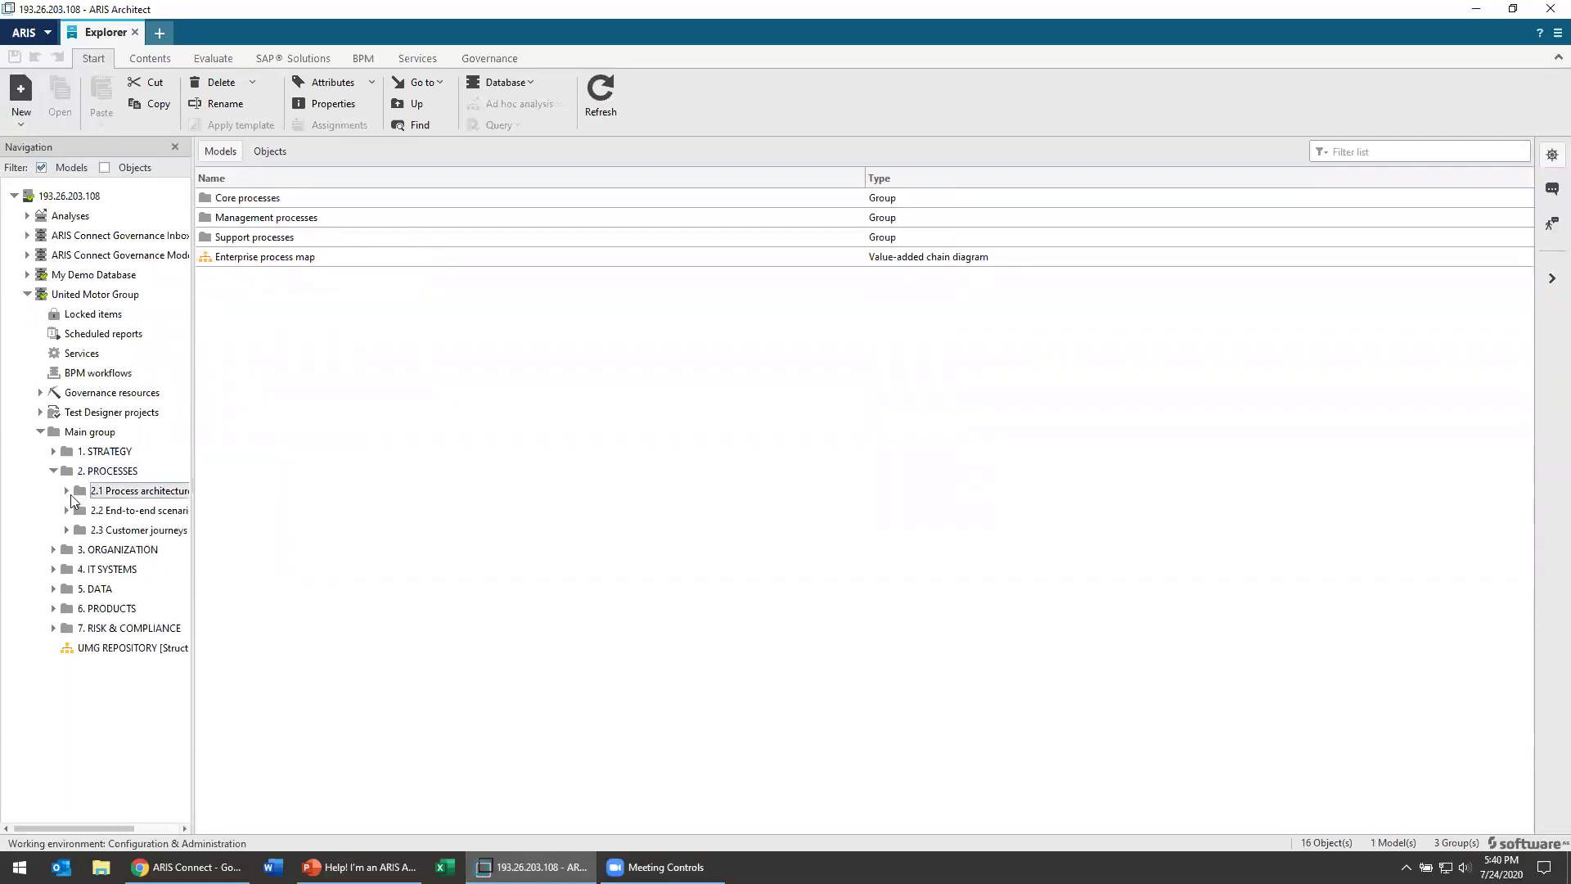
pyautogui.click(67, 490)
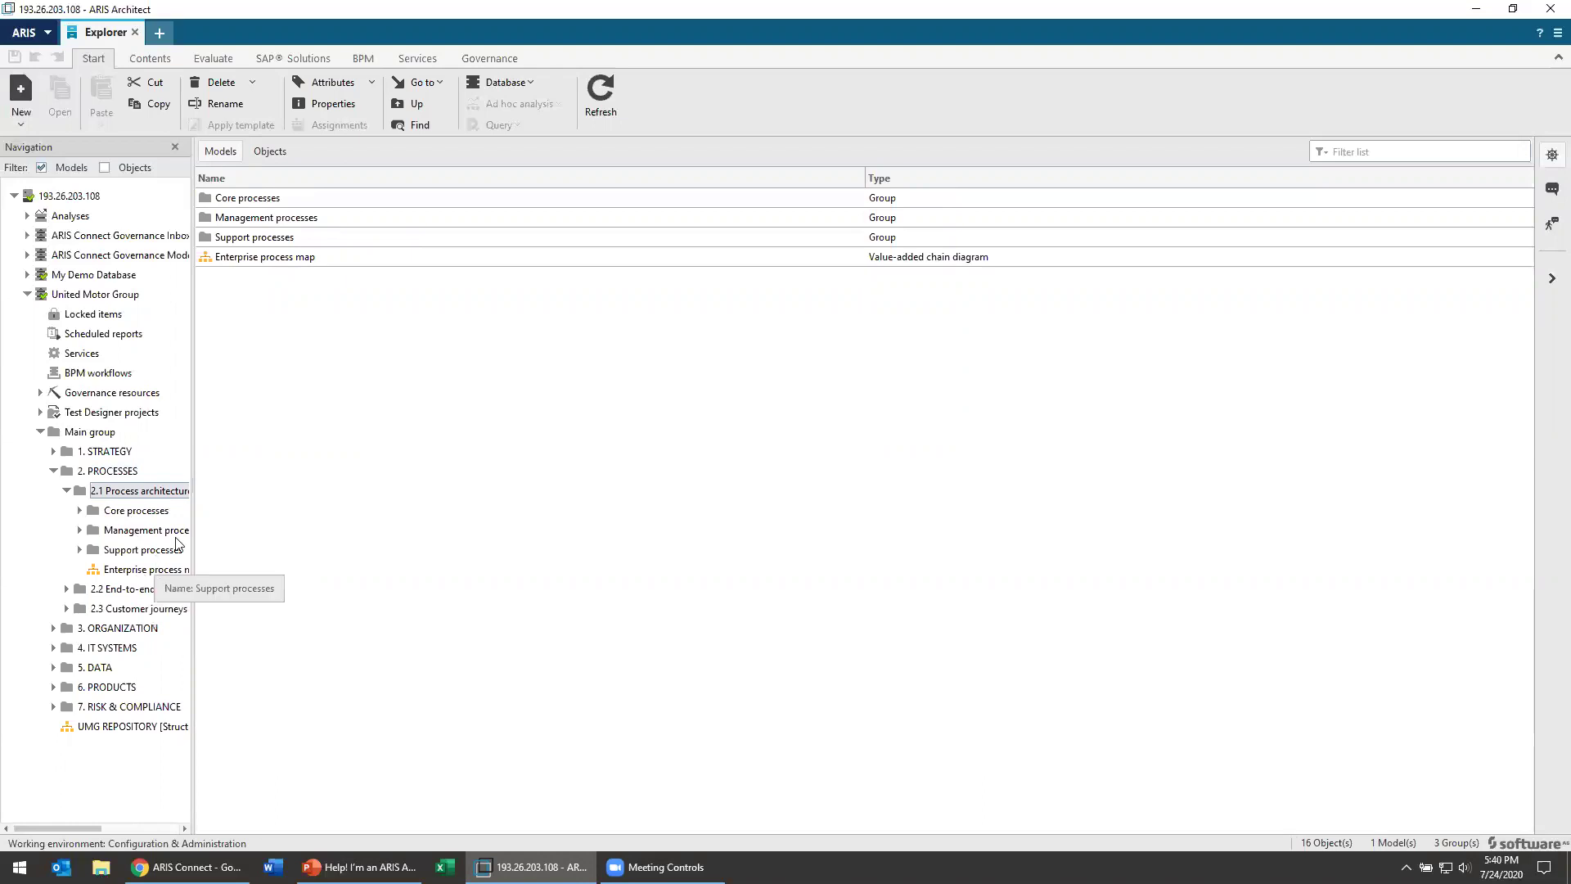
pyautogui.moveTo(193, 515); pyautogui.dragTo(273, 512)
# Step: Open the Enterprise process map with named symbols and preview the Marketing & sales model
pyautogui.click(168, 569)
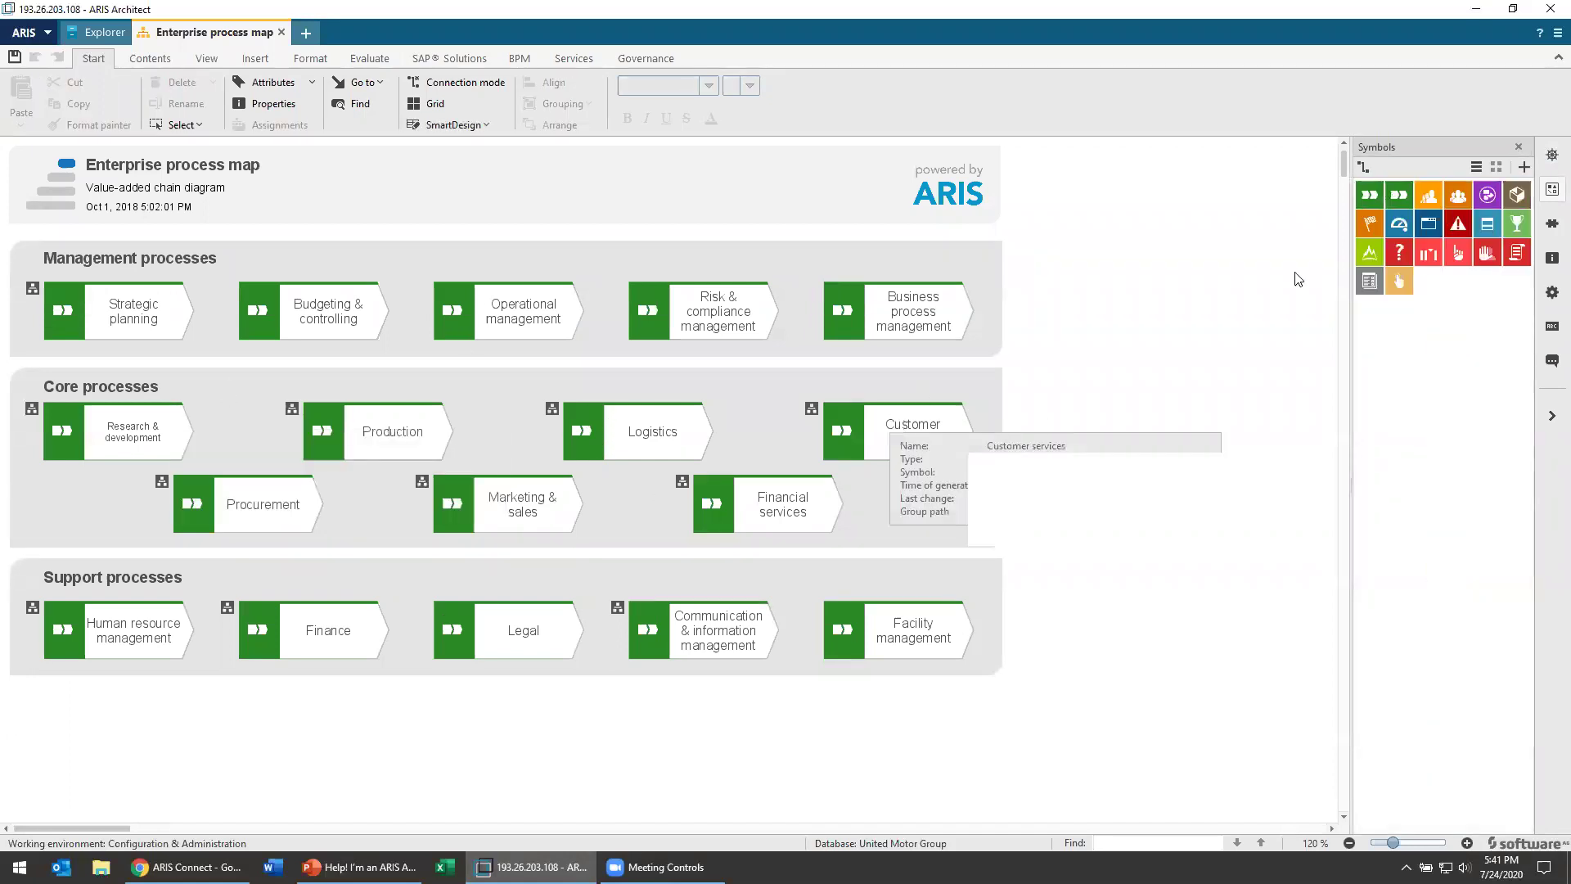
pyautogui.click(1476, 167)
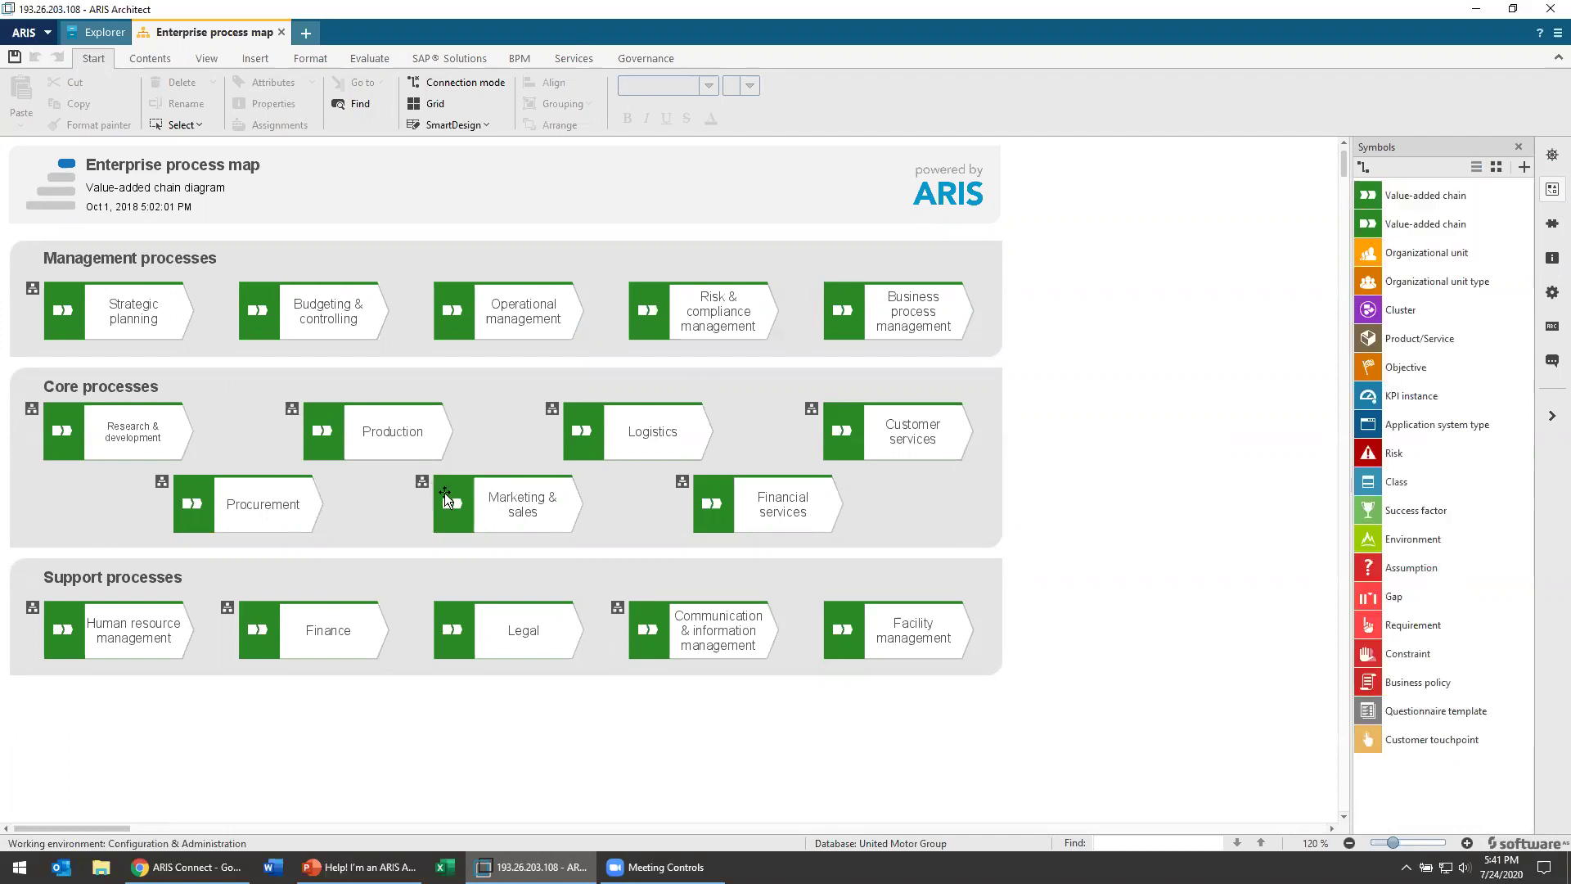
pyautogui.click(425, 483)
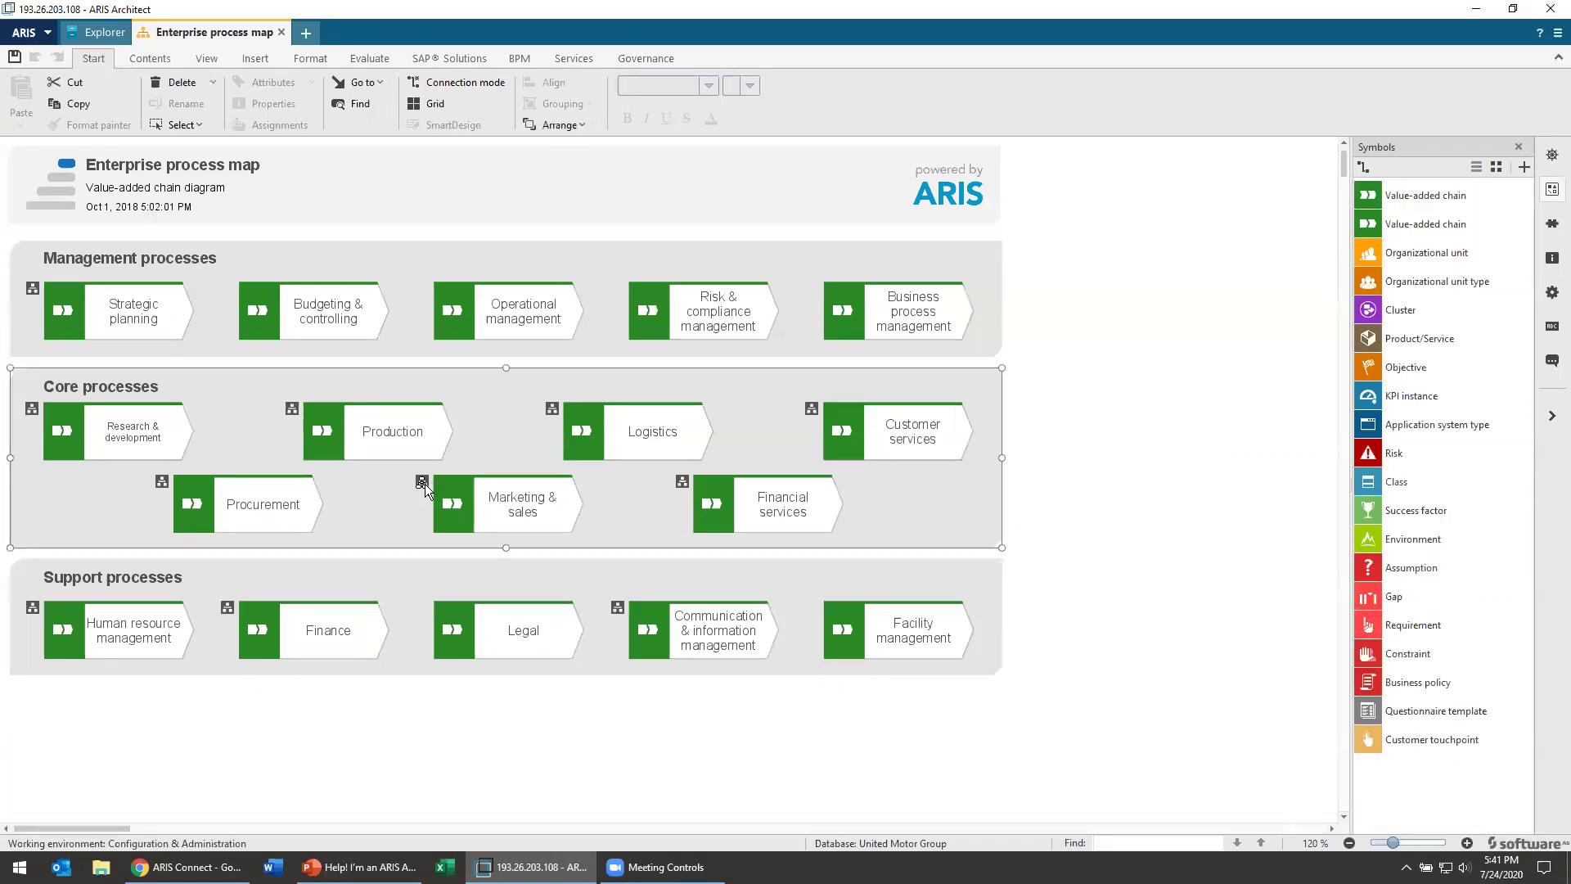
pyautogui.click(424, 484)
pyautogui.doubleClick(724, 339)
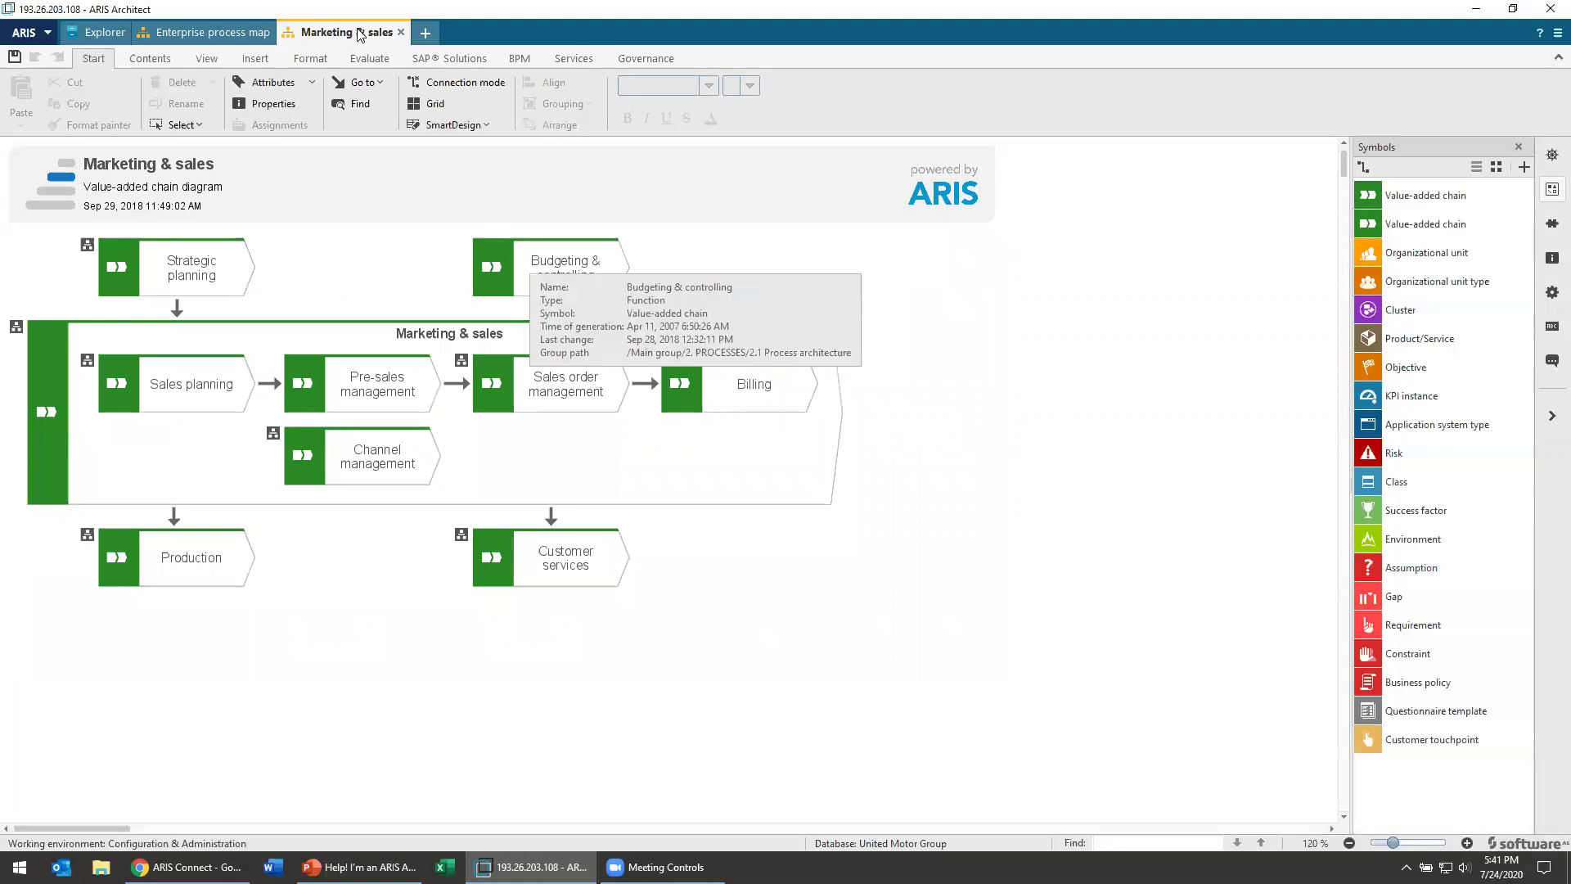
pyautogui.click(401, 33)
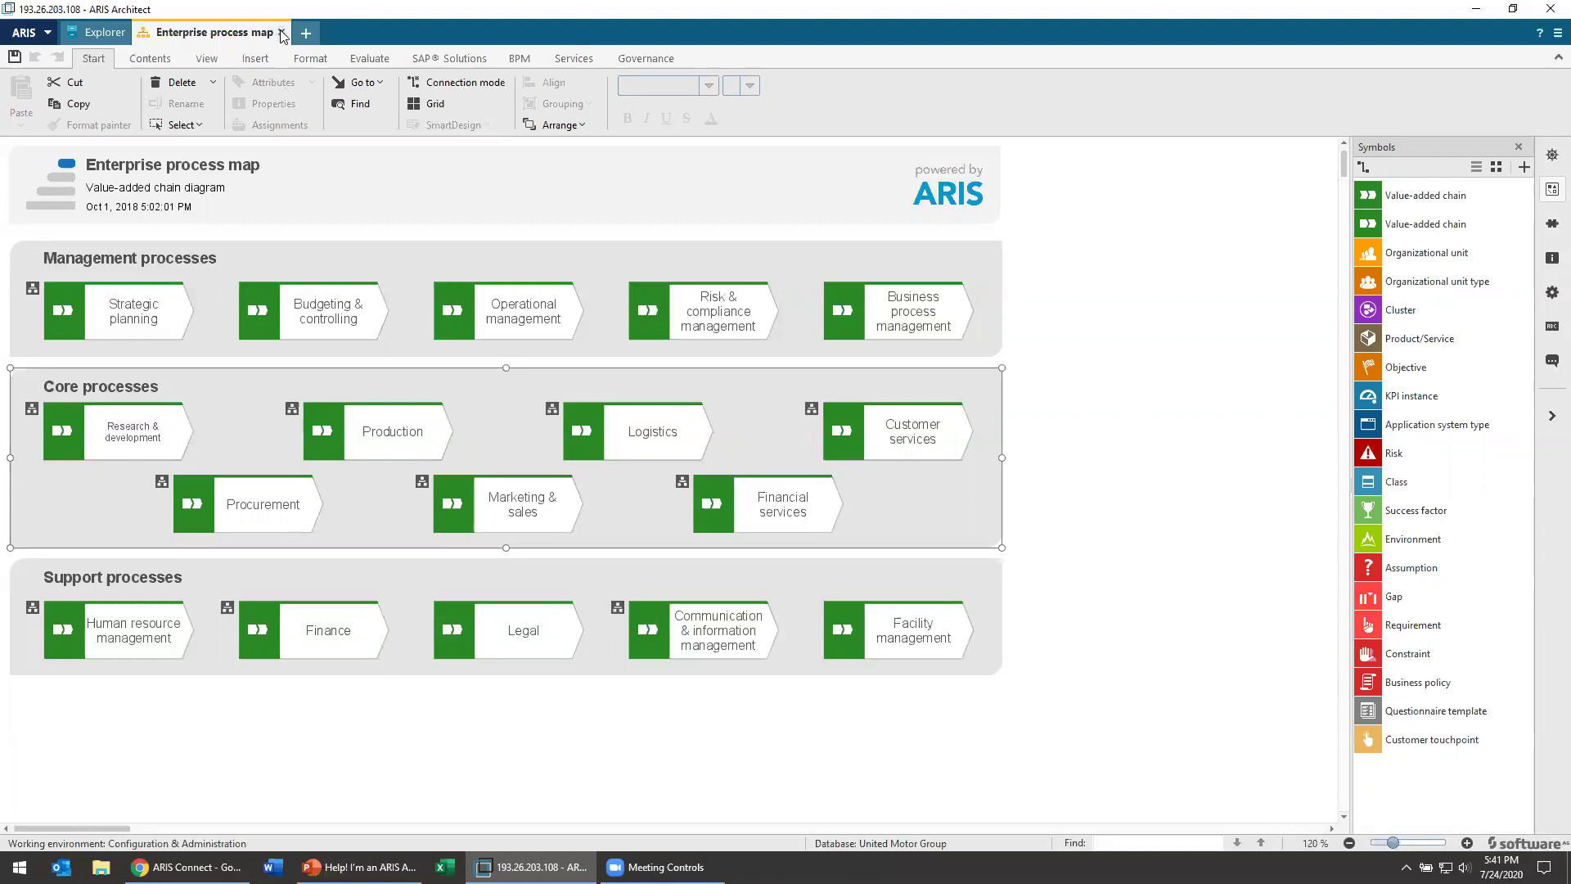
# Step: Open the Marketing & sales value-added chain, then view and close Sales order management (as-is)
pyautogui.click(423, 483)
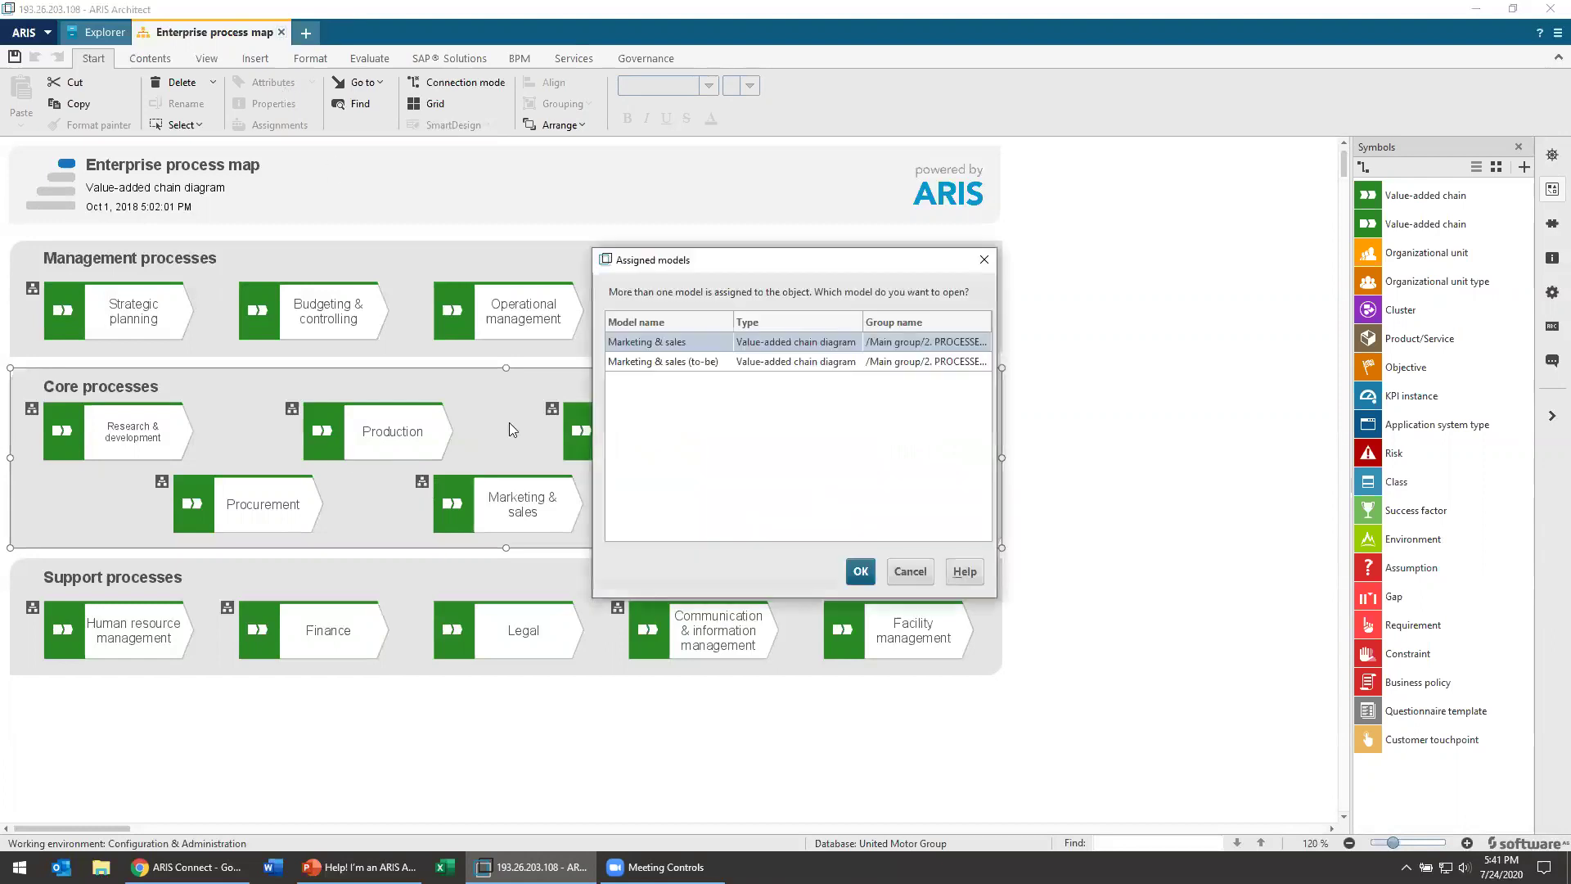
pyautogui.doubleClick(683, 341)
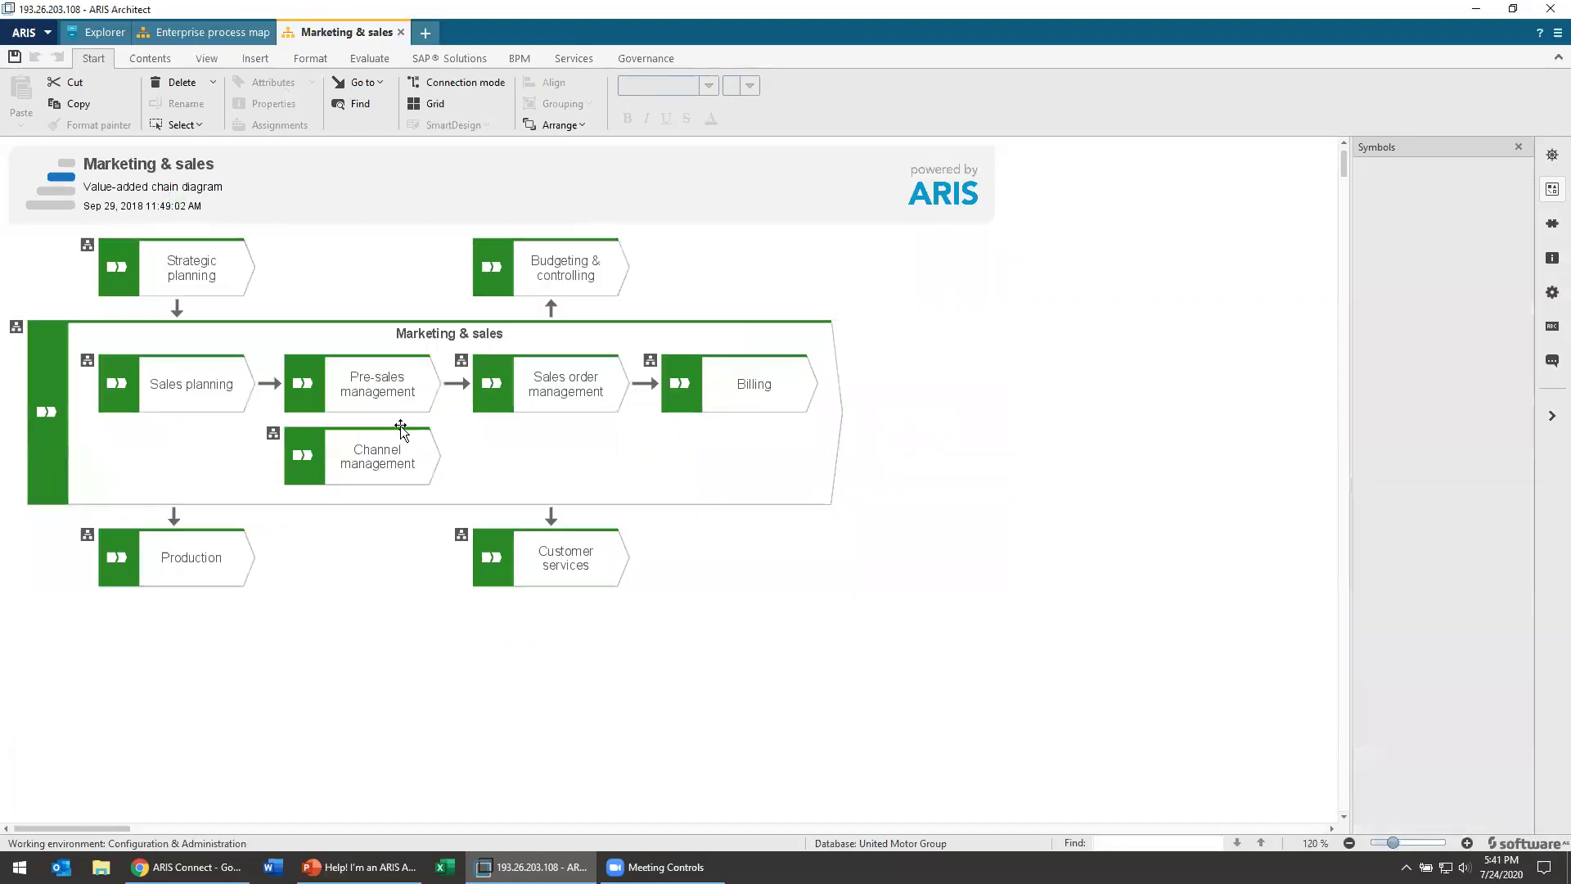
pyautogui.click(463, 360)
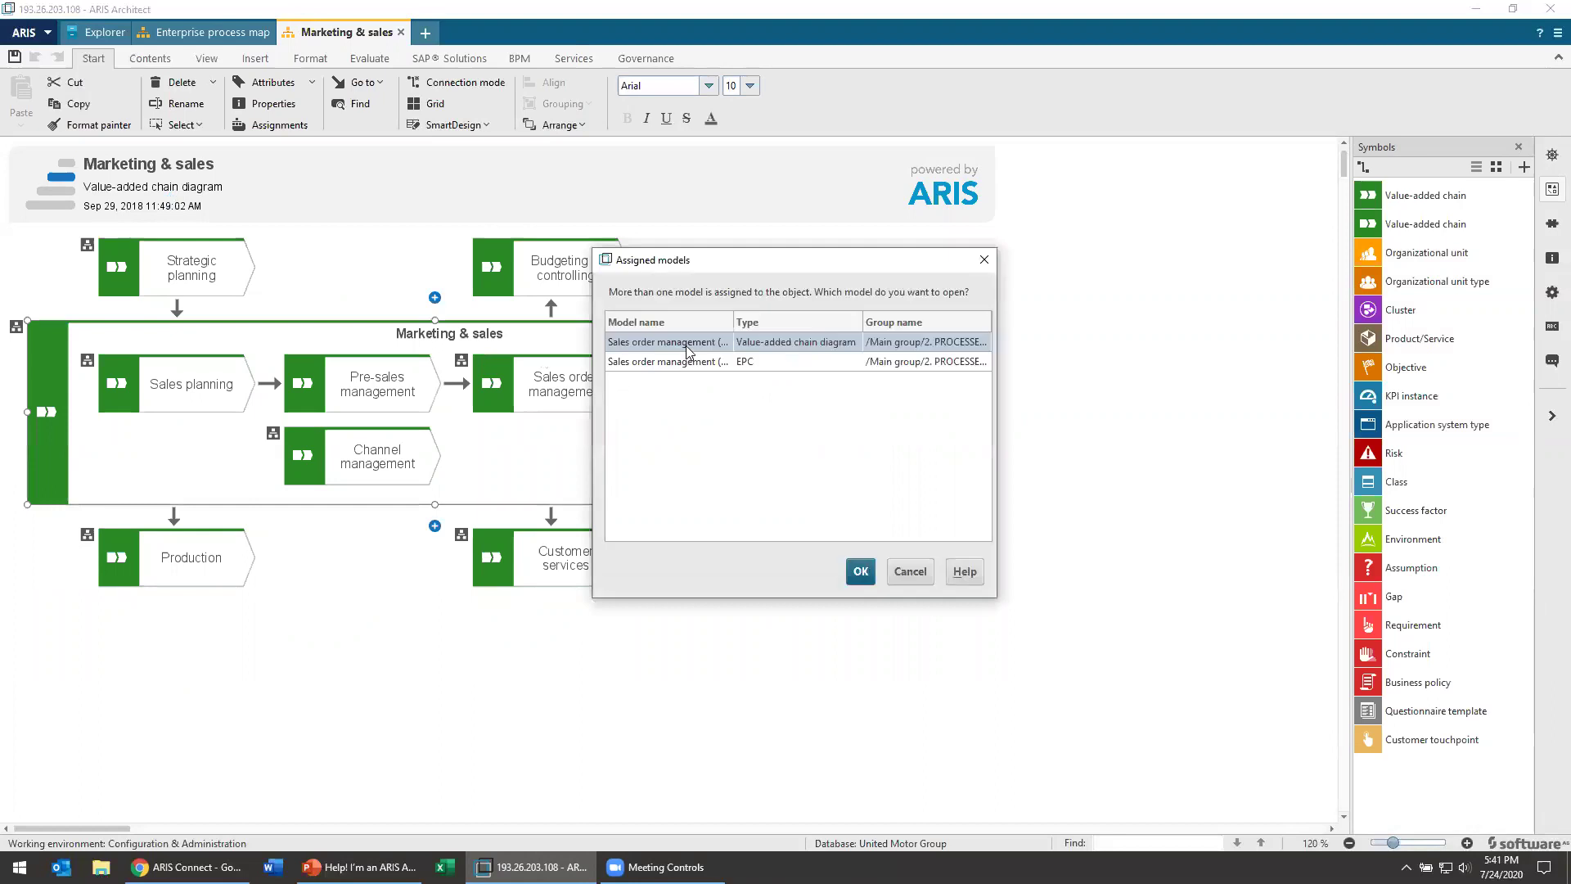
pyautogui.doubleClick(686, 342)
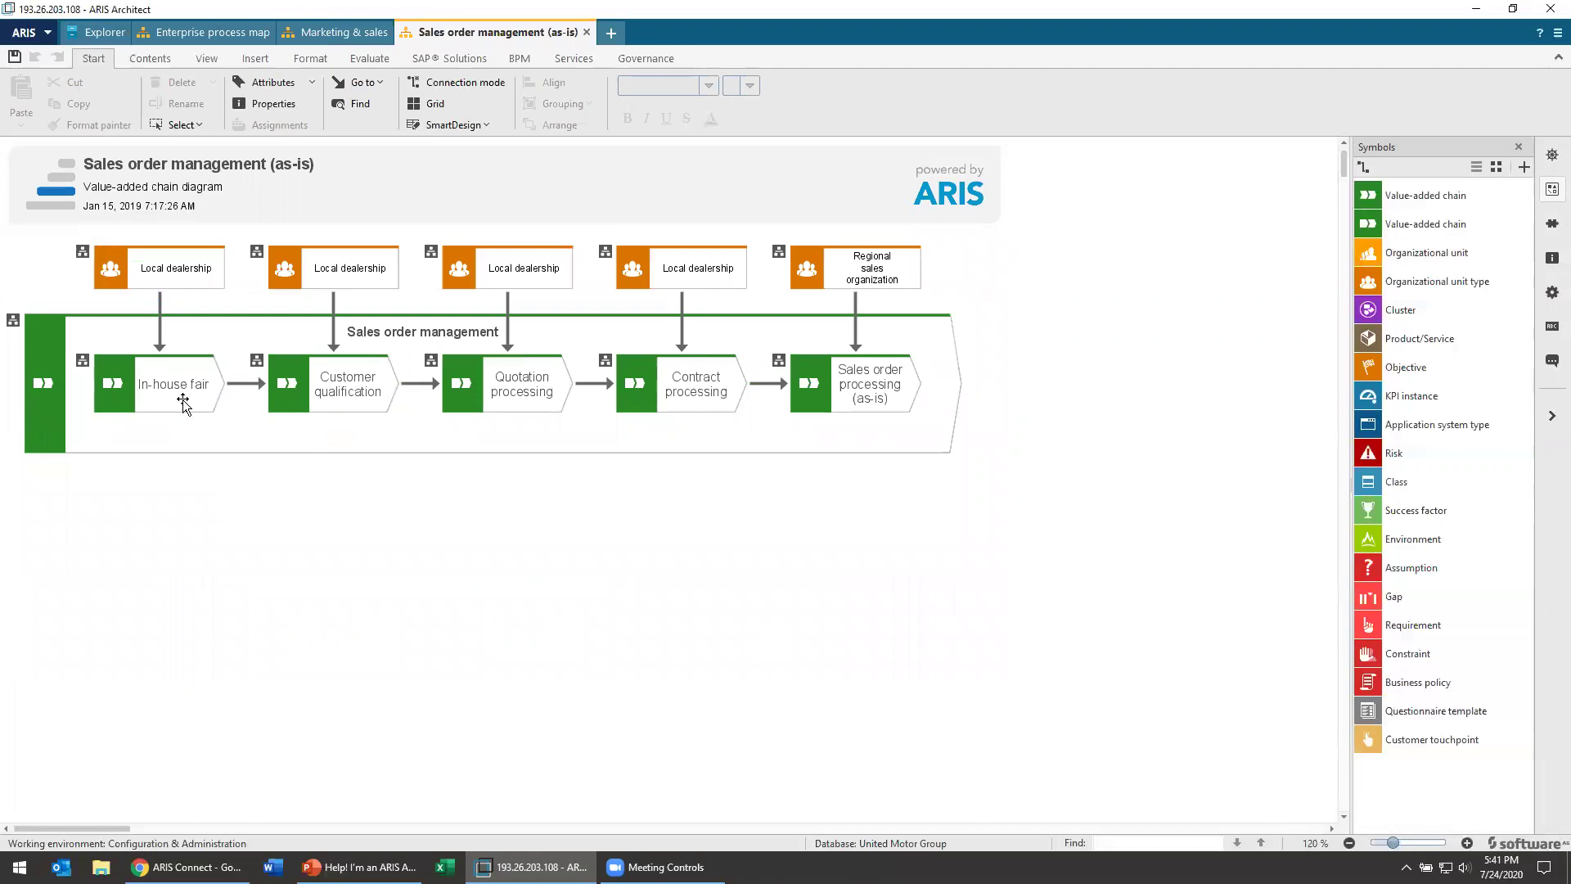
pyautogui.moveTo(196, 391)
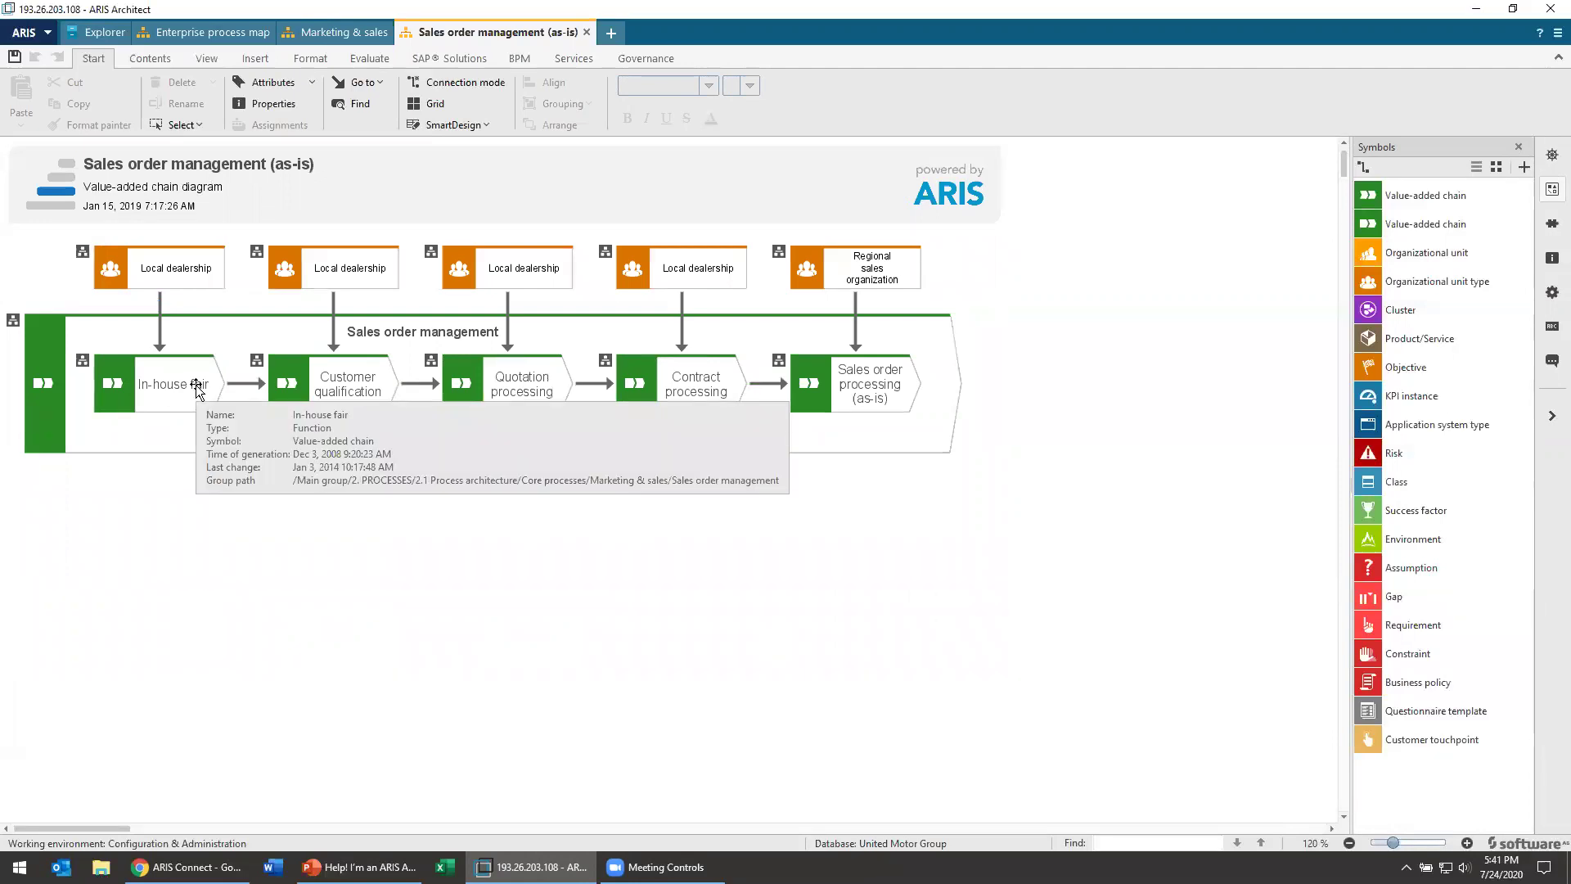
pyautogui.click(587, 33)
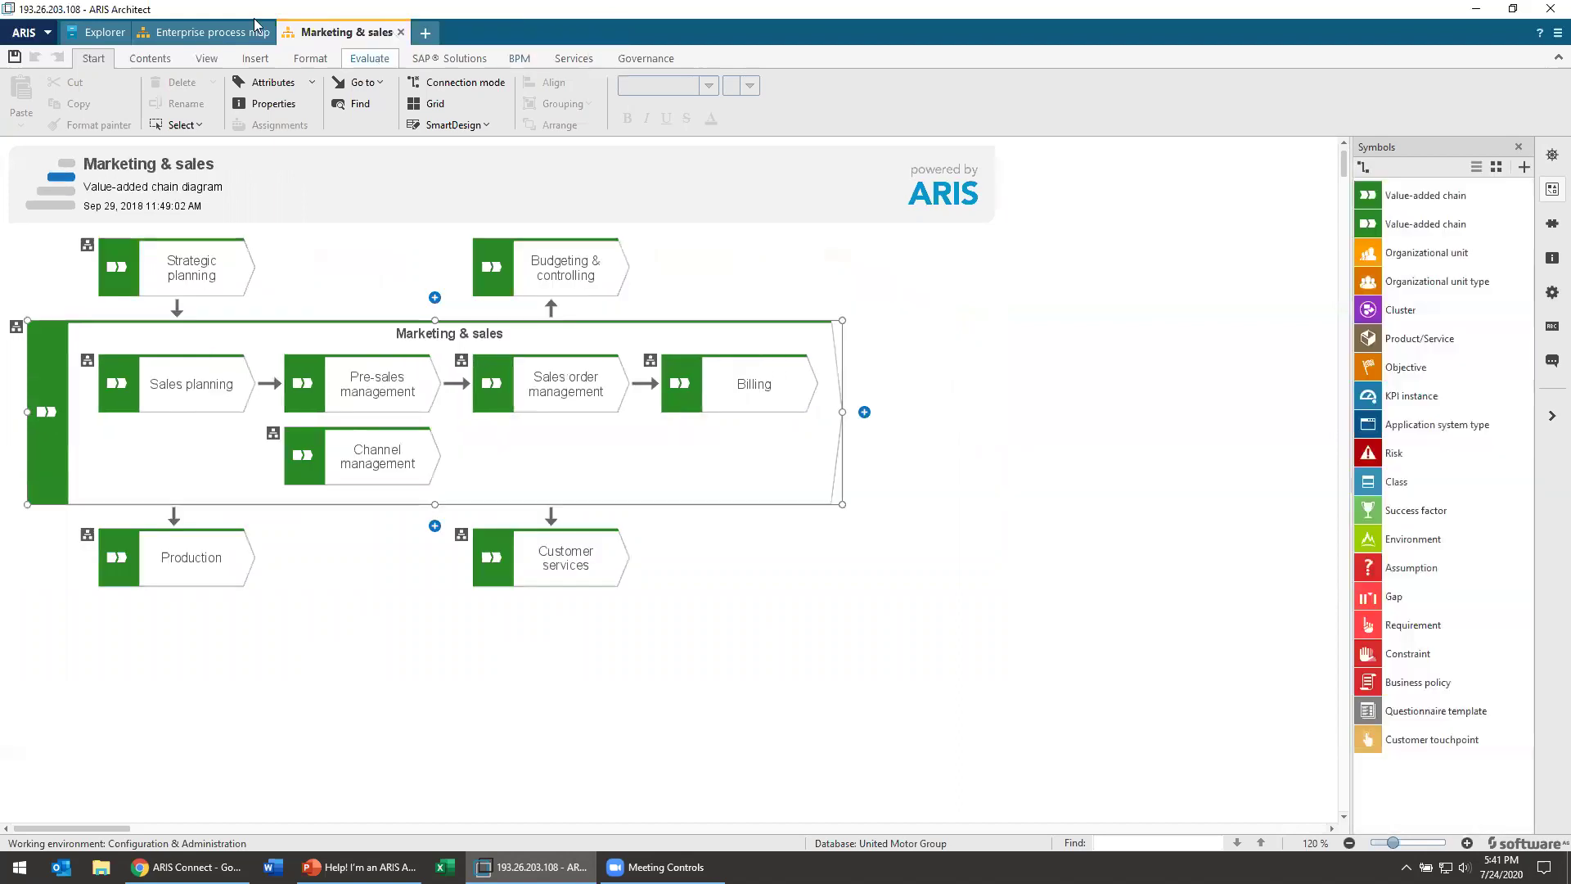
# Step: Close the Marketing & sales and Enterprise process map diagrams and switch to Administration
pyautogui.hotkey('ctrl', 'F4')
pyautogui.click(279, 32)
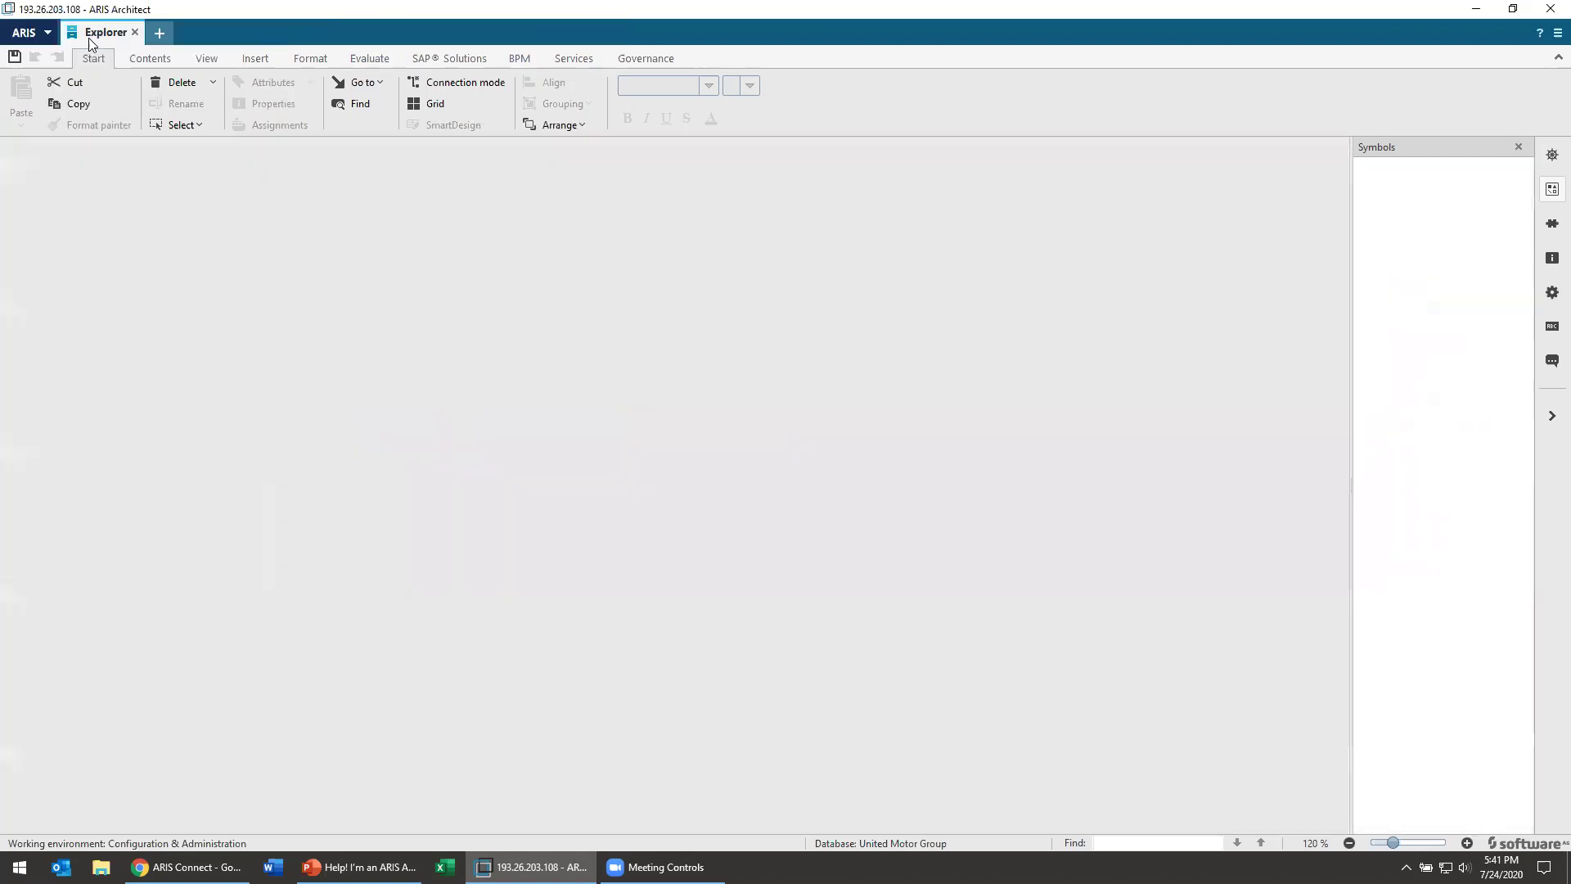
pyautogui.click(24, 34)
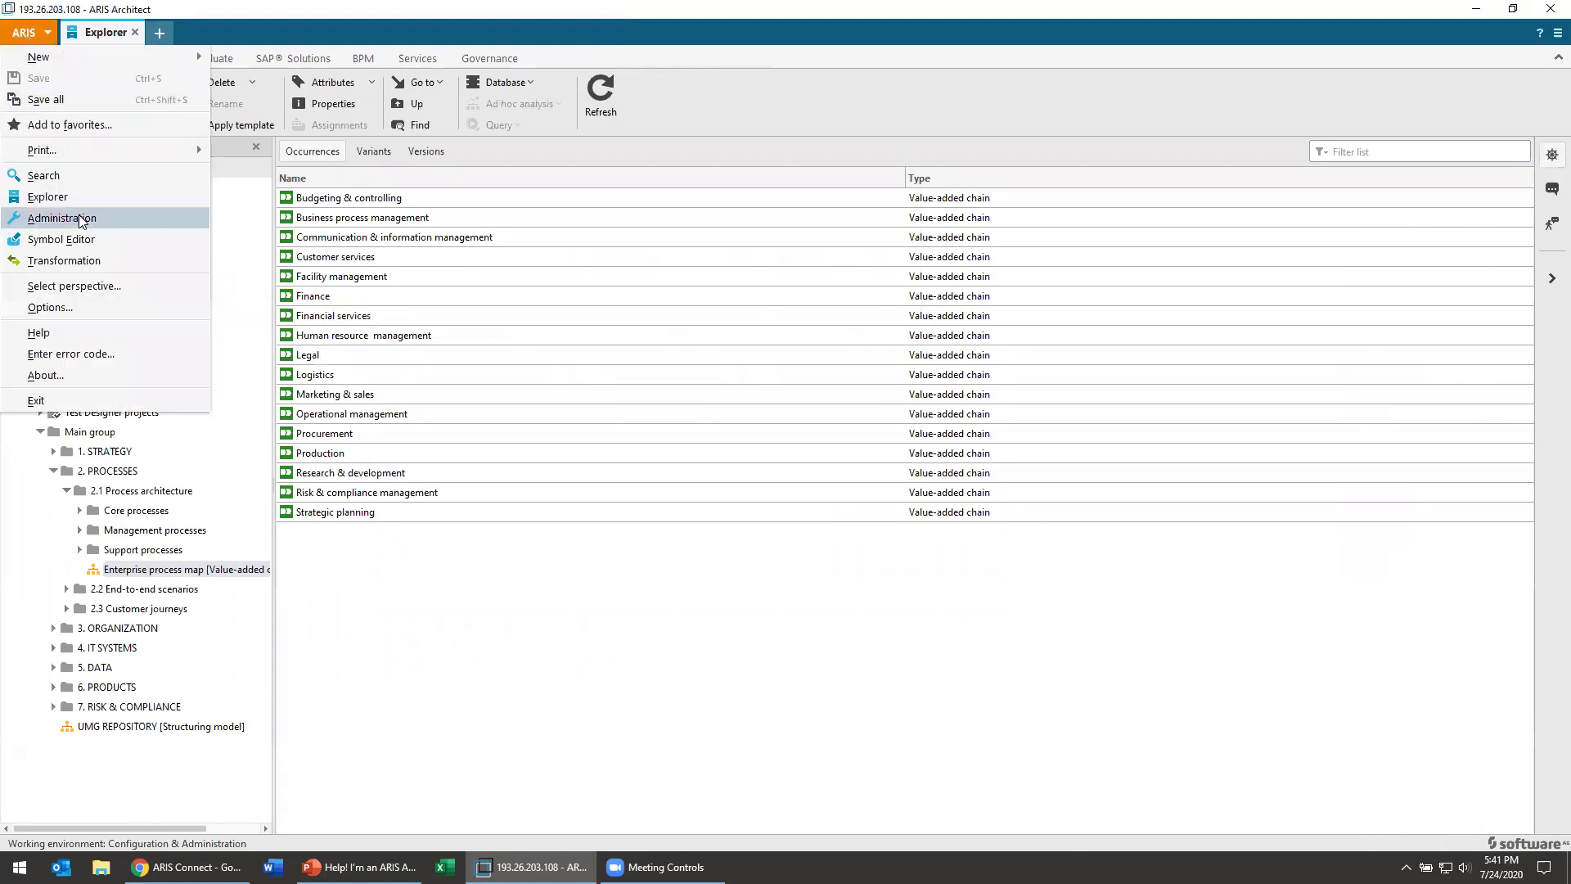
pyautogui.click(82, 219)
# Step: Expand Evaluations > Reports and list the reports in the Standard category
pyautogui.click(41, 254)
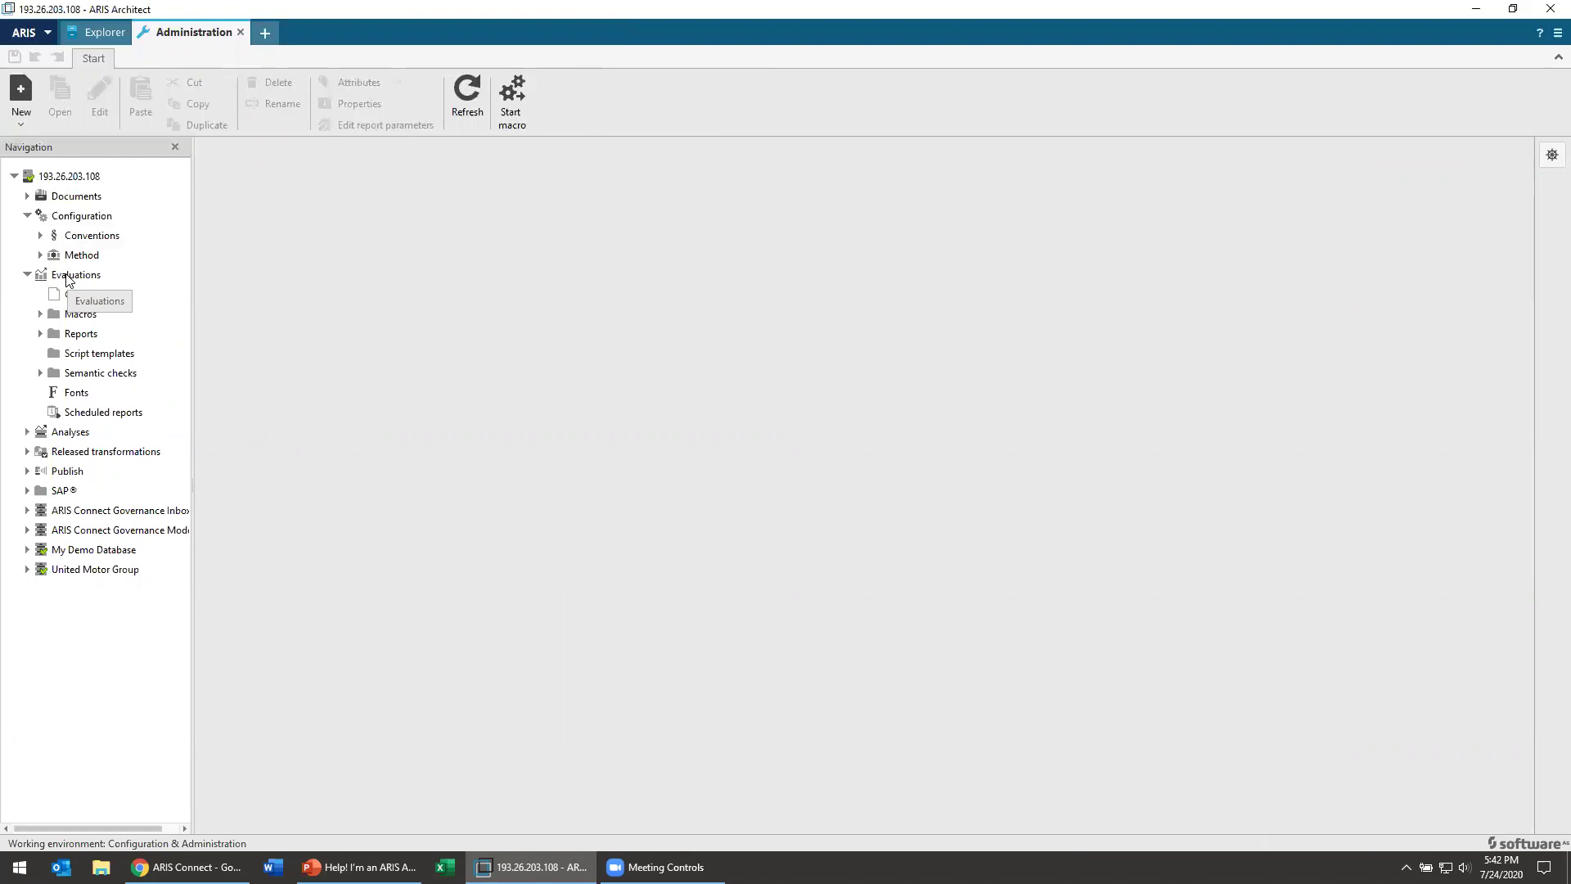
pyautogui.click(40, 332)
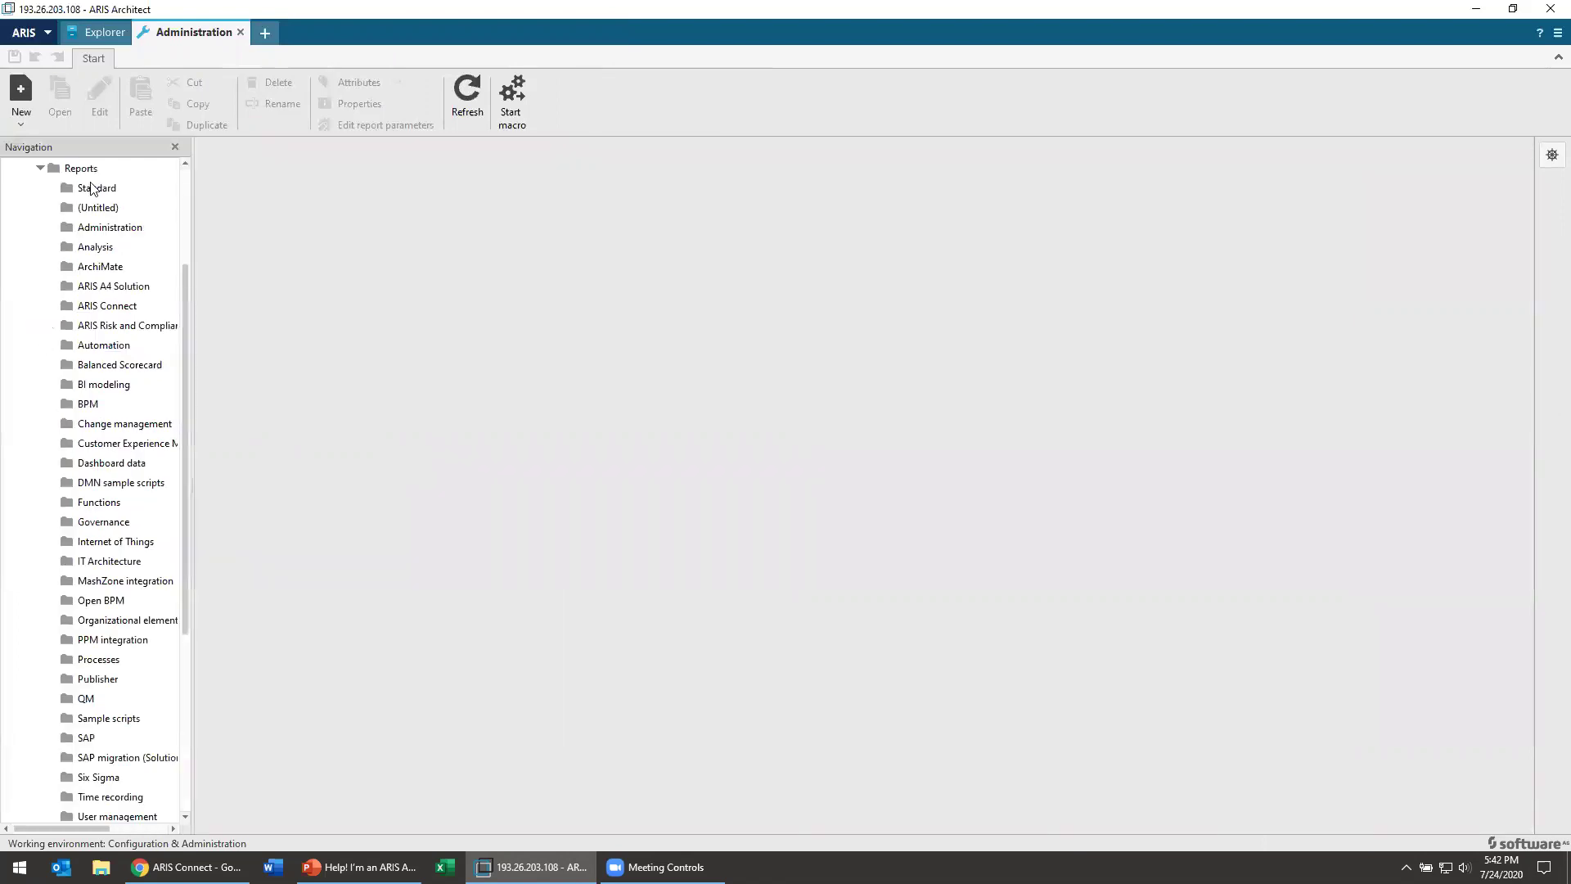
pyautogui.scroll(-4, 38, 792)
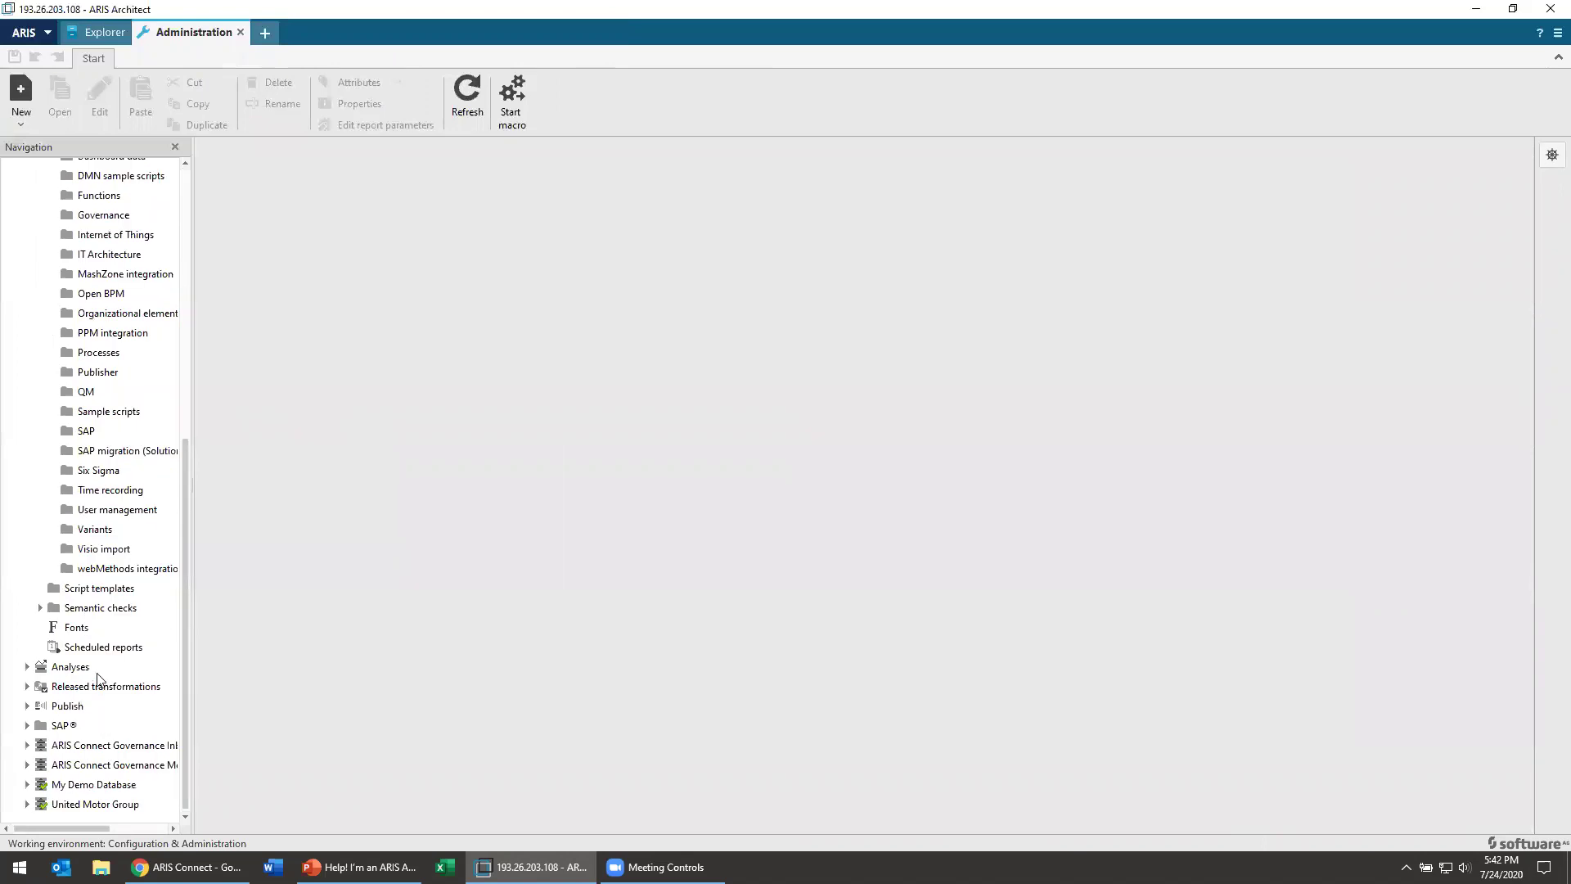
pyautogui.scroll(7, 38, 242)
pyautogui.scroll(-5, 96, 348)
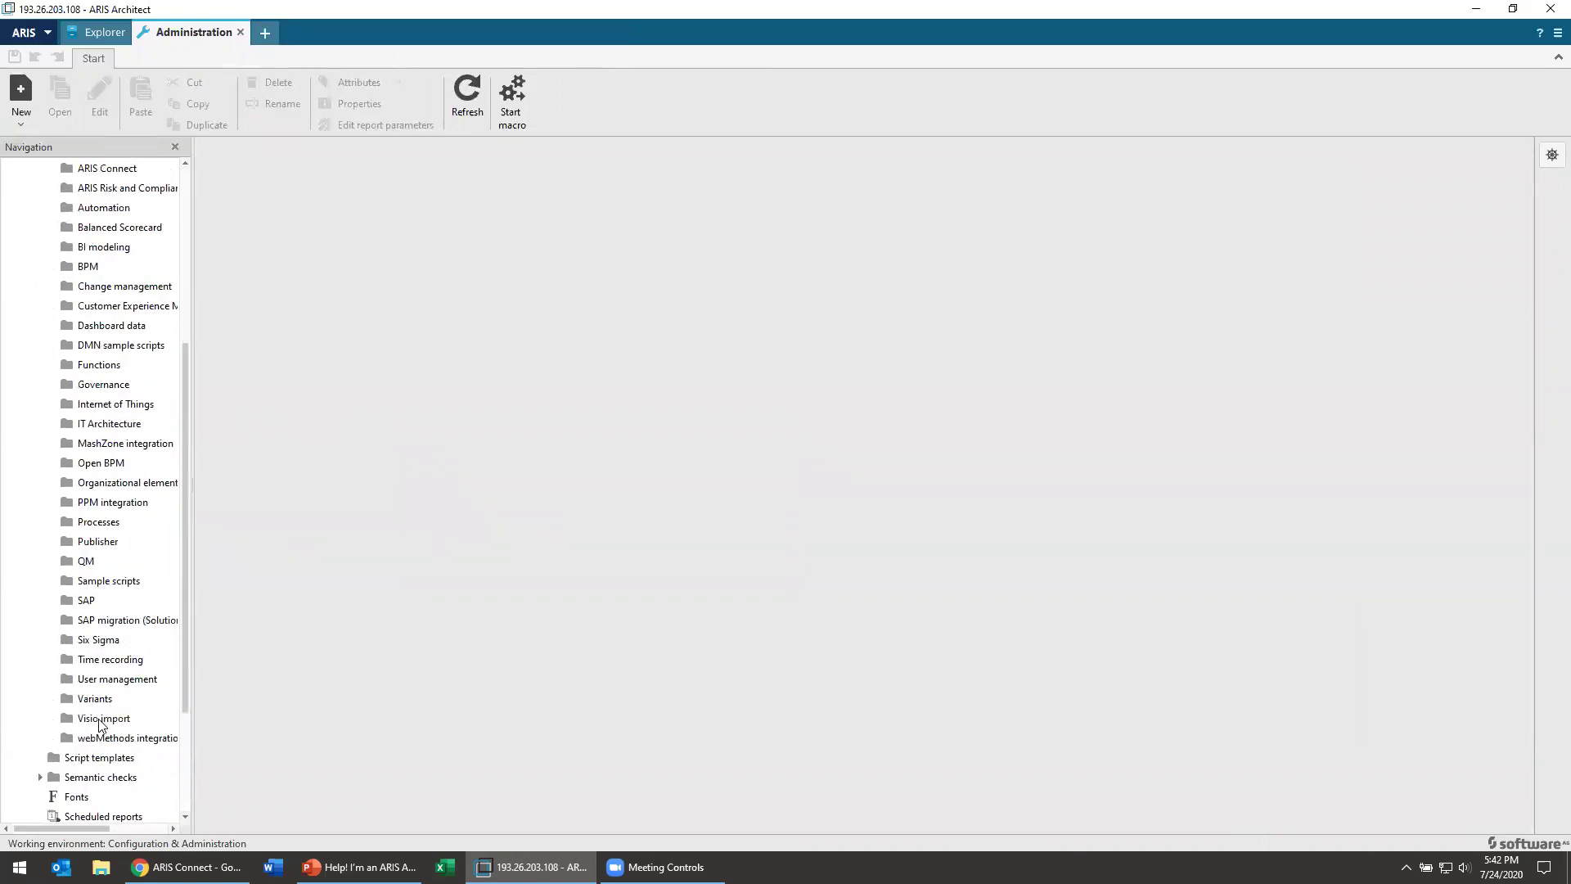
pyautogui.scroll(1, 142, 402)
pyautogui.scroll(2, 144, 401)
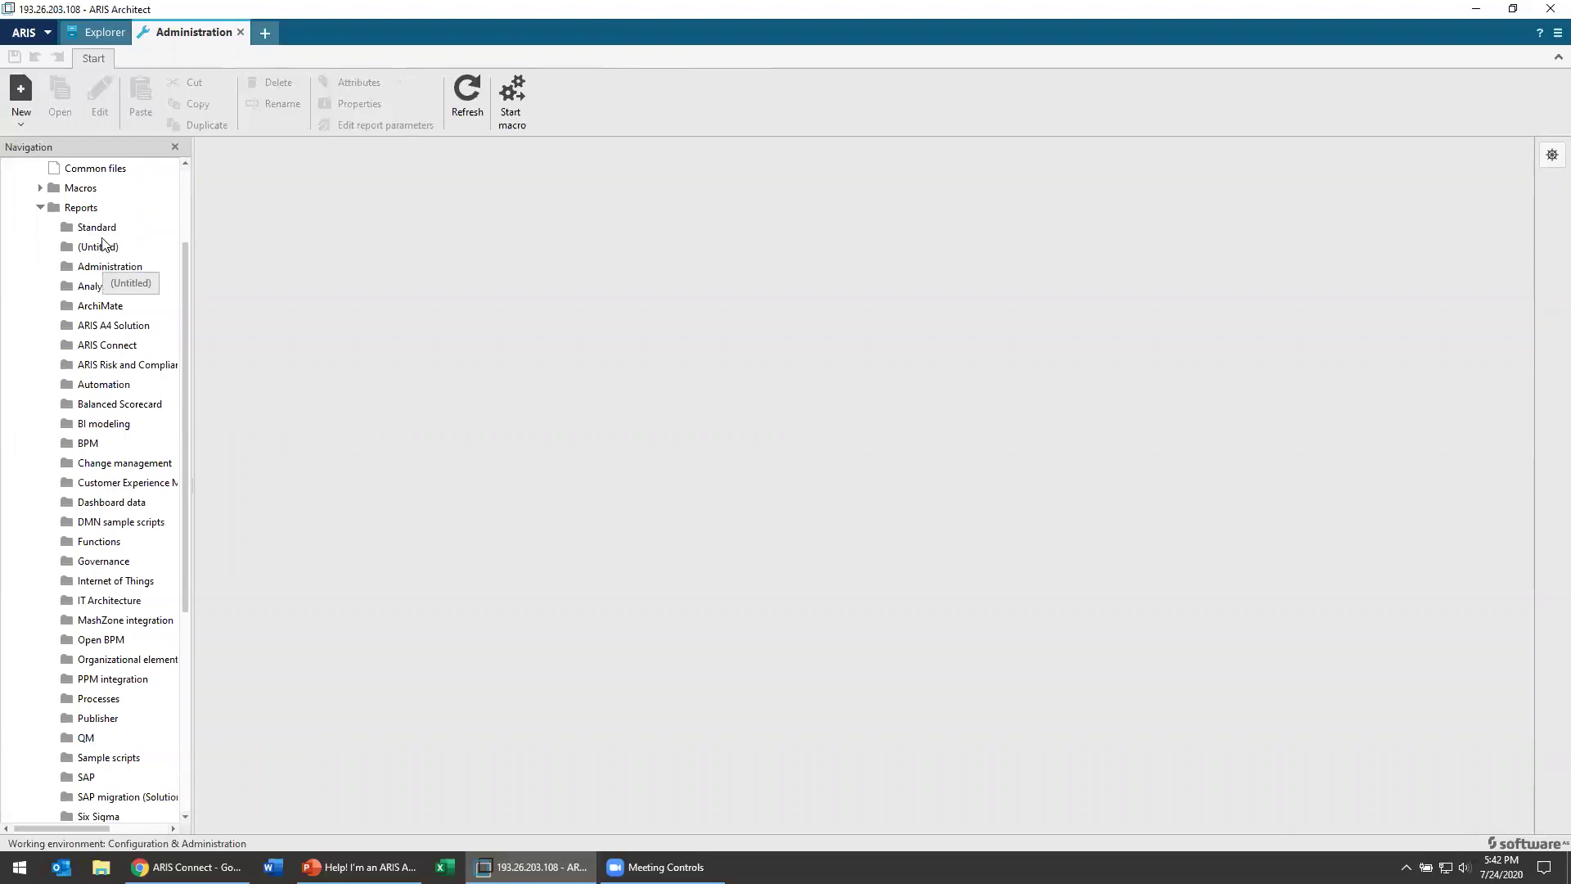
pyautogui.click(104, 232)
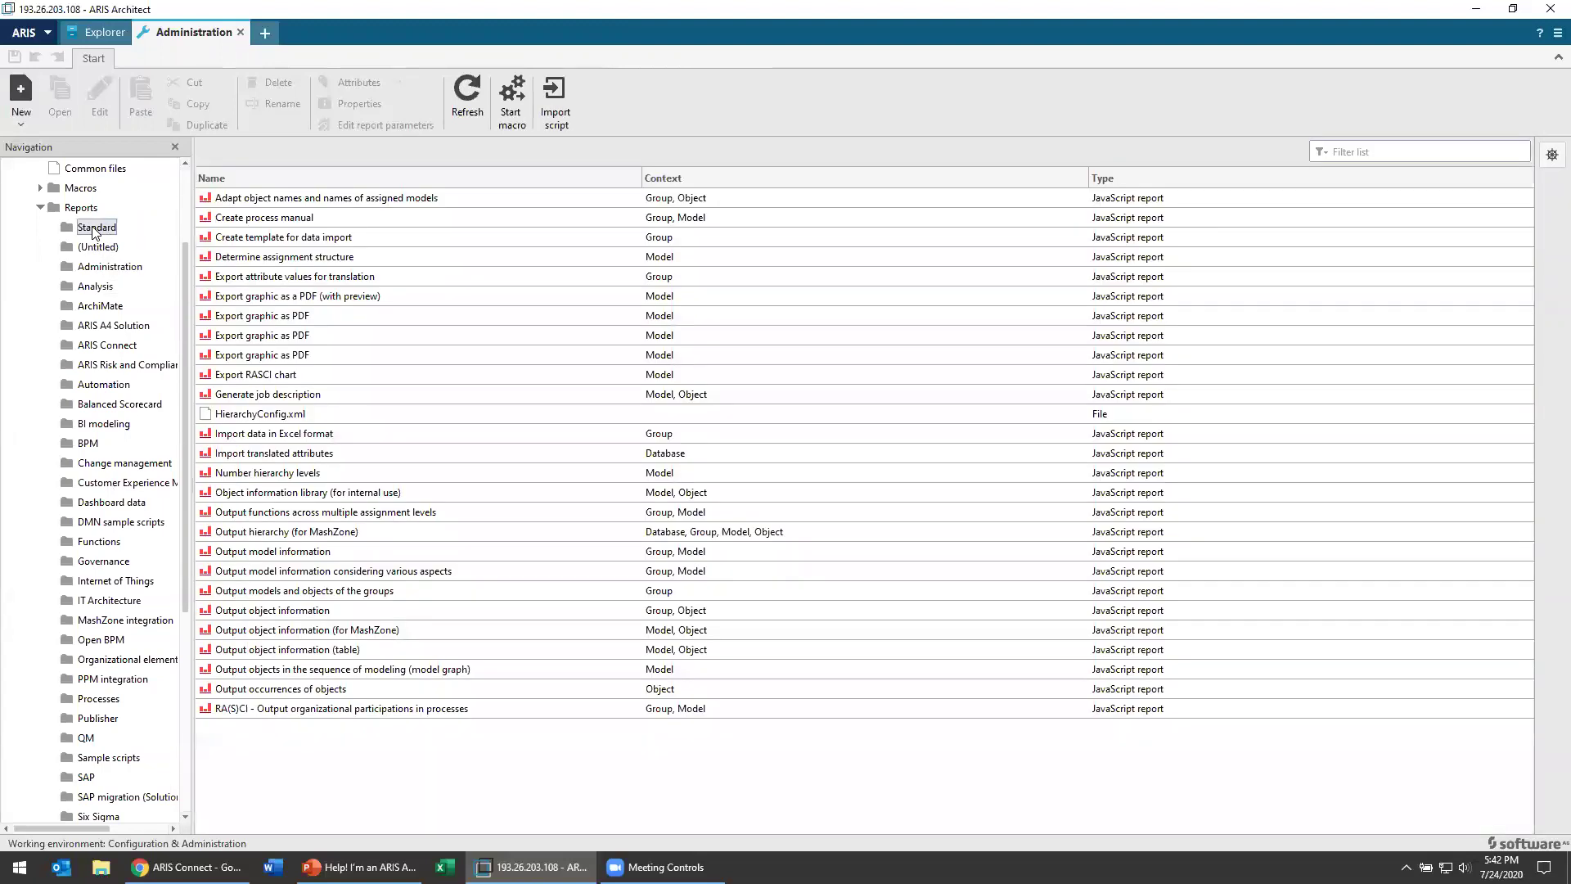
# Step: Create a new report in the Standard category named 'Business Process Hierarchy Report'
pyautogui.rightClick(93, 229)
pyautogui.moveTo(120, 242)
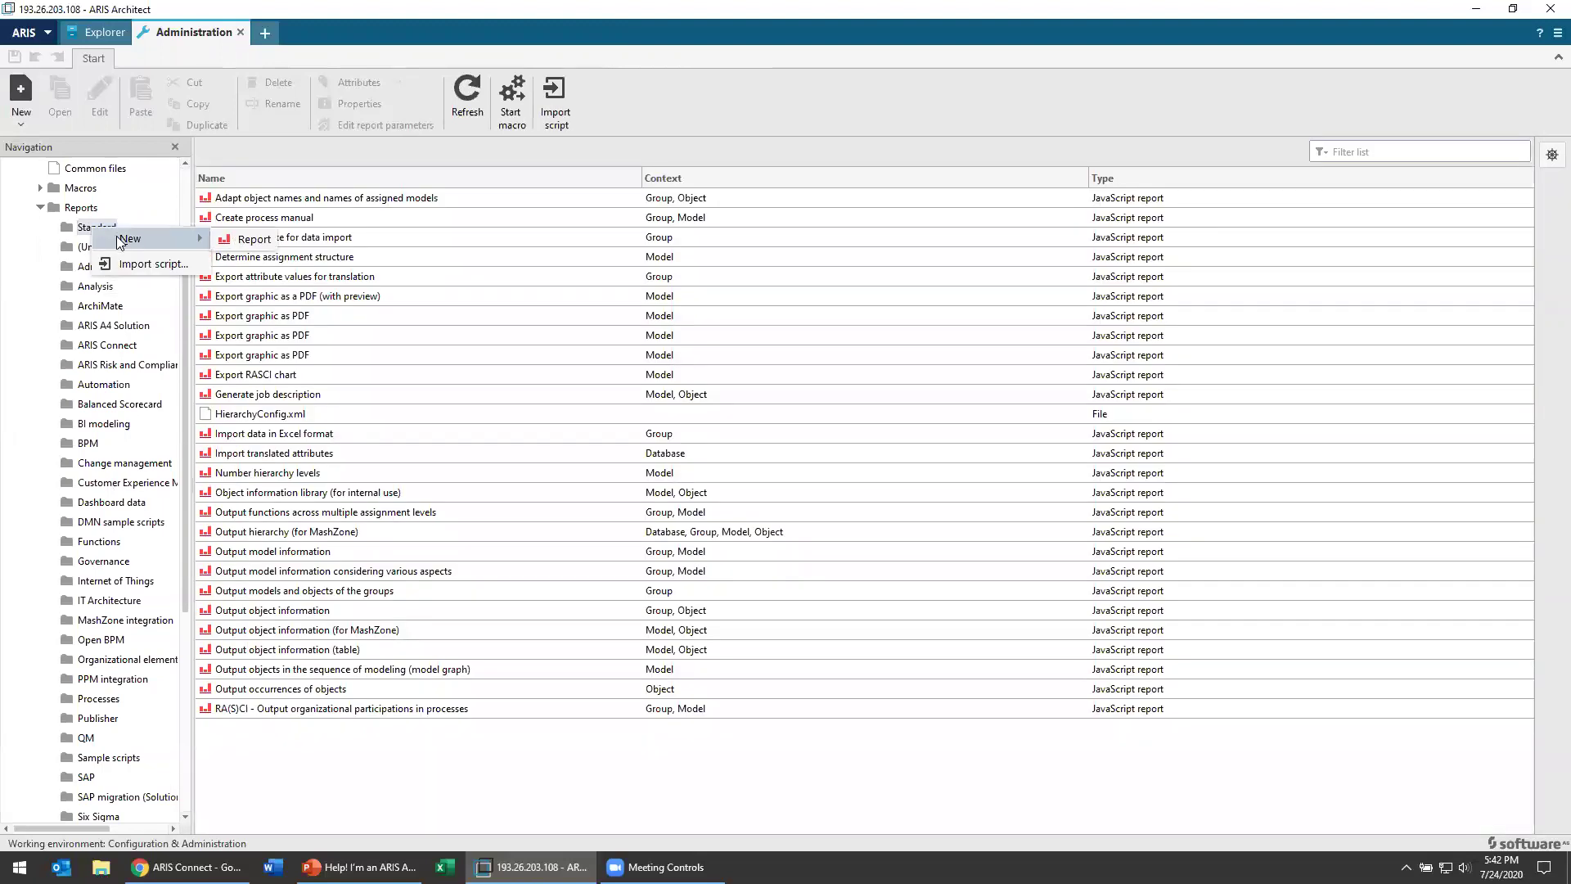
pyautogui.click(248, 239)
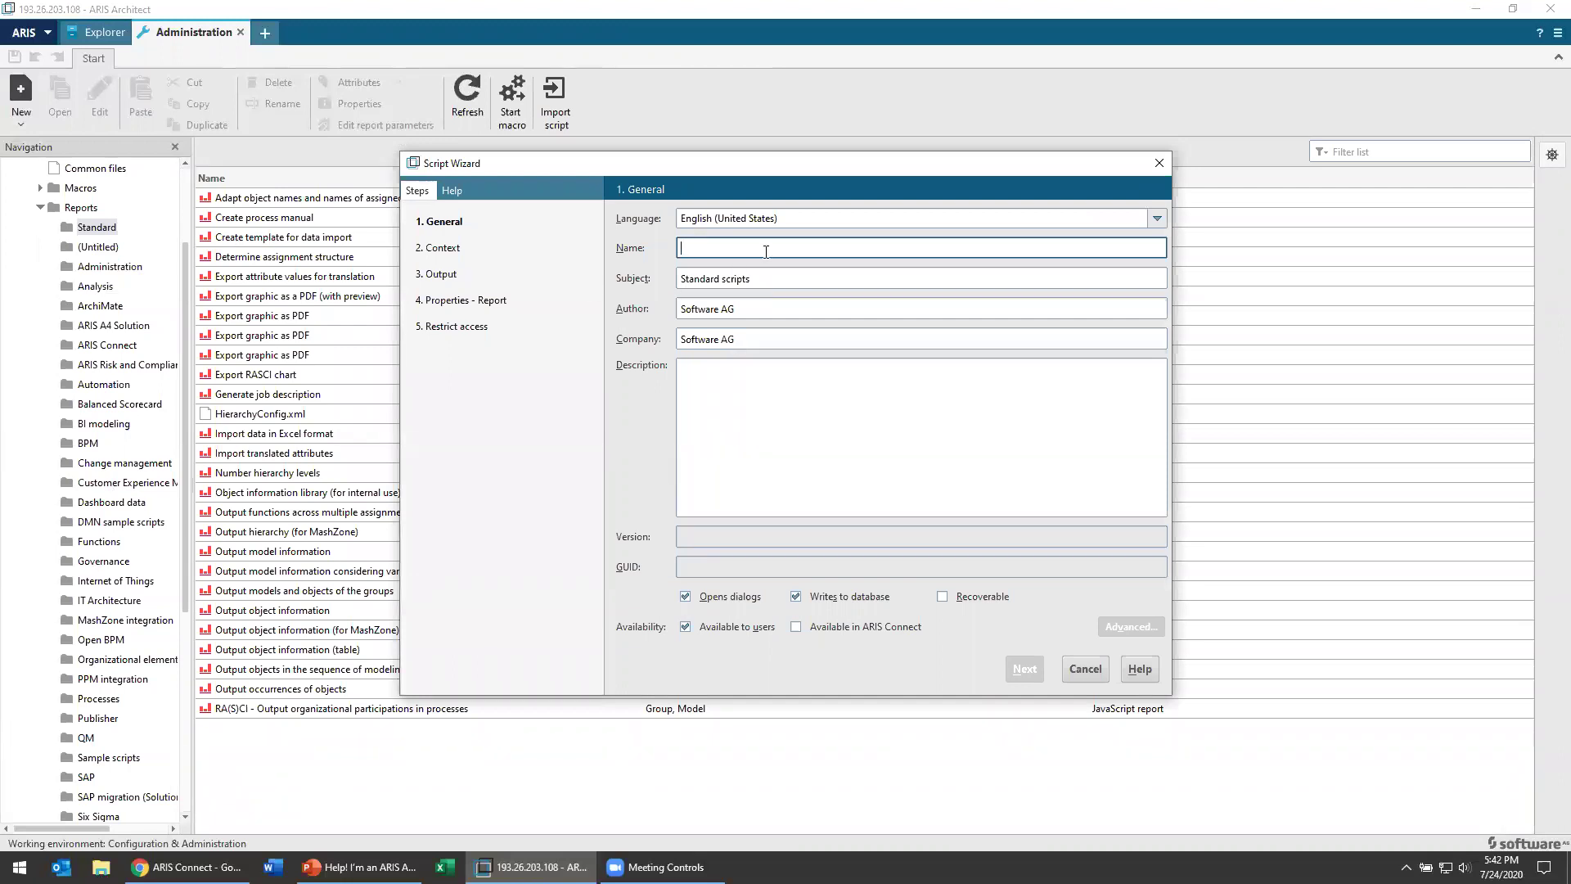
pyautogui.write('Business p')
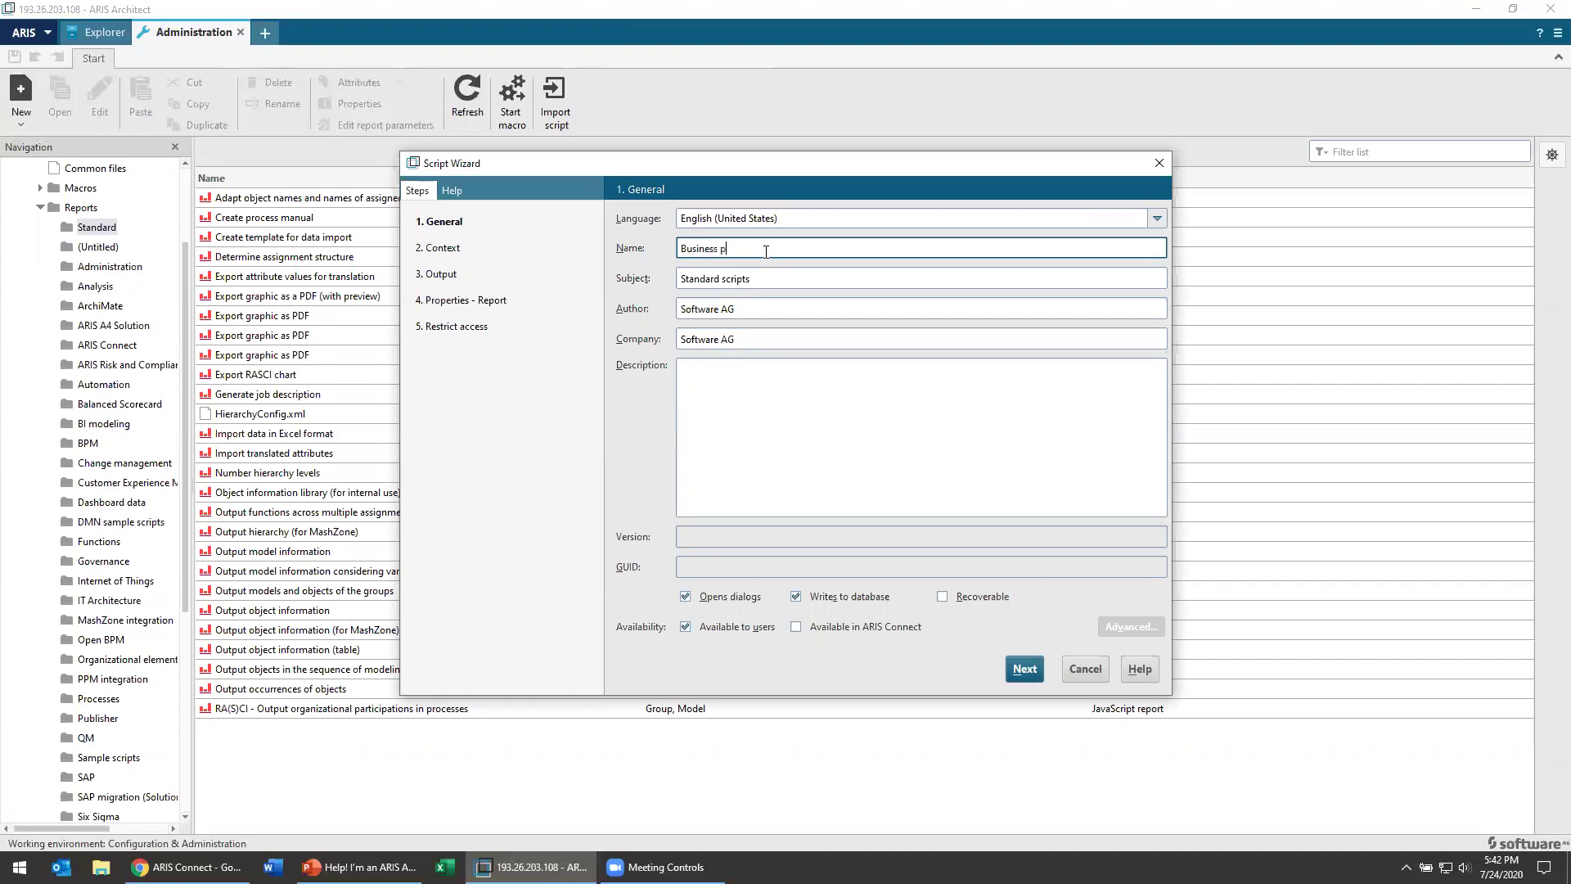
pyautogui.press('BackSpace')
pyautogui.write('Procee')
pyautogui.write('s Hierarchy Report')
# Step: Describe it as extracting the org's domains, scenarios and processes; enable ARIS Connect, disable user availability
pyautogui.click(751, 429)
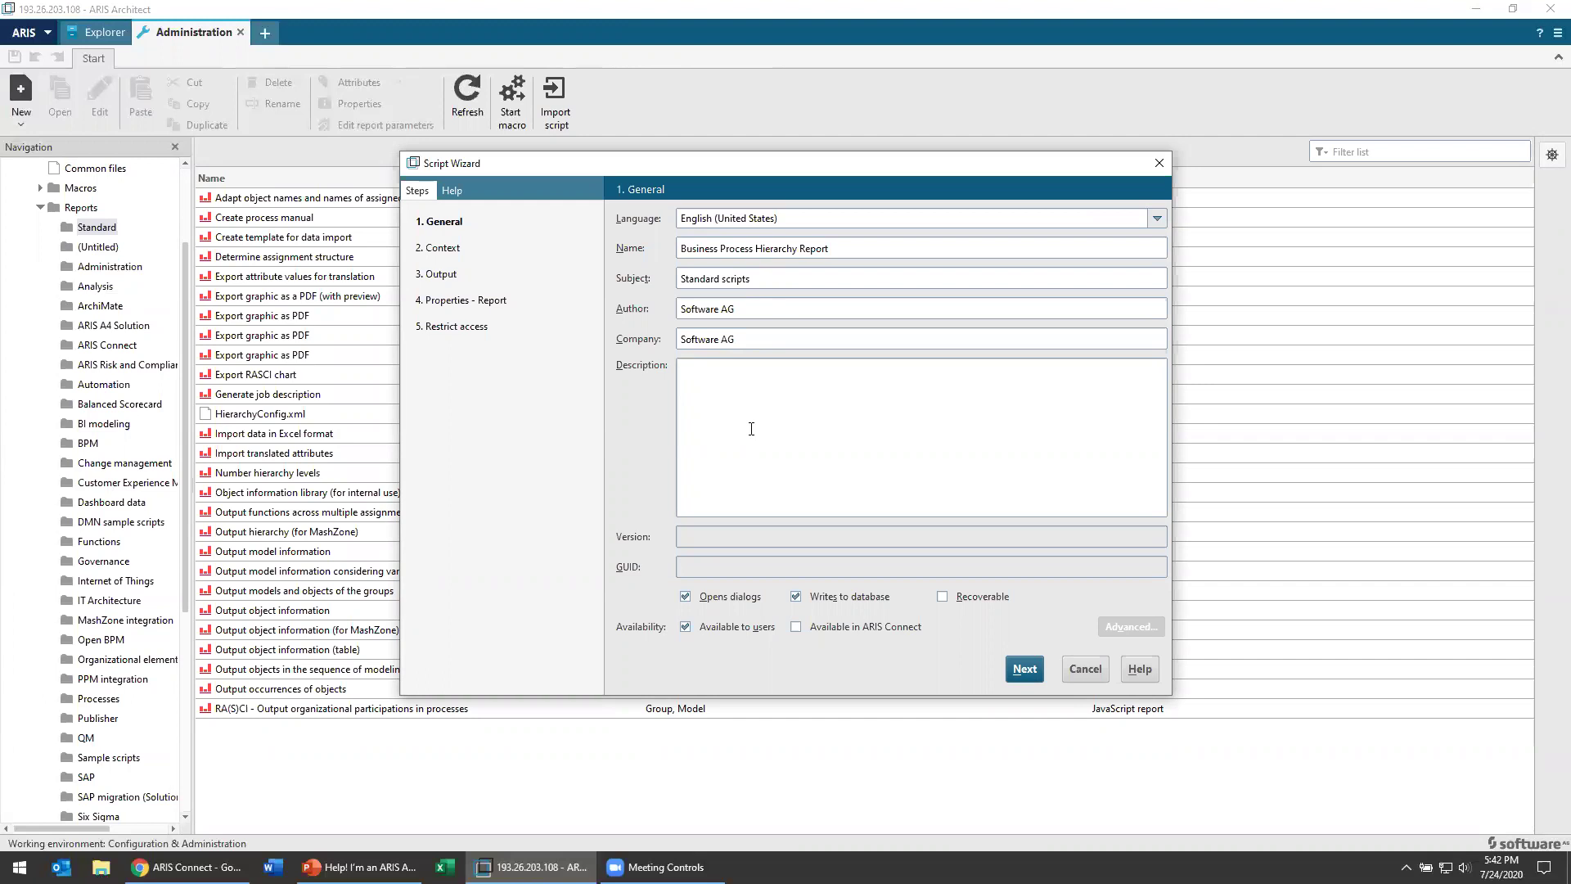
pyautogui.write('Extracts the co')
pyautogui.press('BackSpace')
pyautogui.press('BackSpace')
pyautogui.write('domains, subdo')
pyautogui.press('BackSpace')
pyautogui.press('BackSpace')
pyautogui.press('BackSpace')
pyautogui.press('BackSpace')
pyautogui.write('cenarios and processes of the org.')
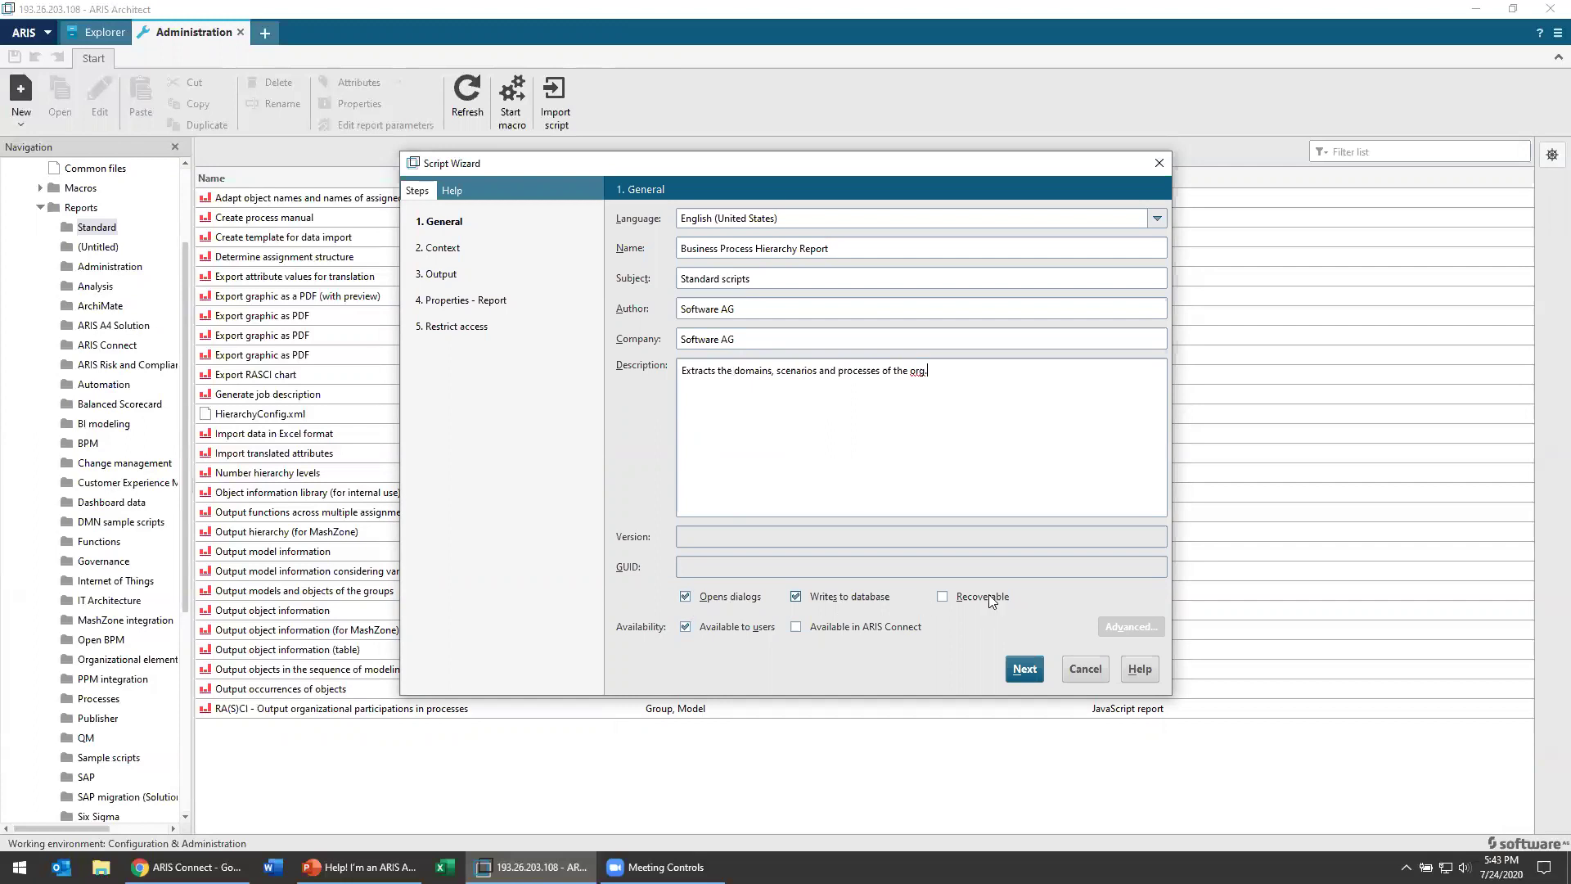
pyautogui.click(795, 627)
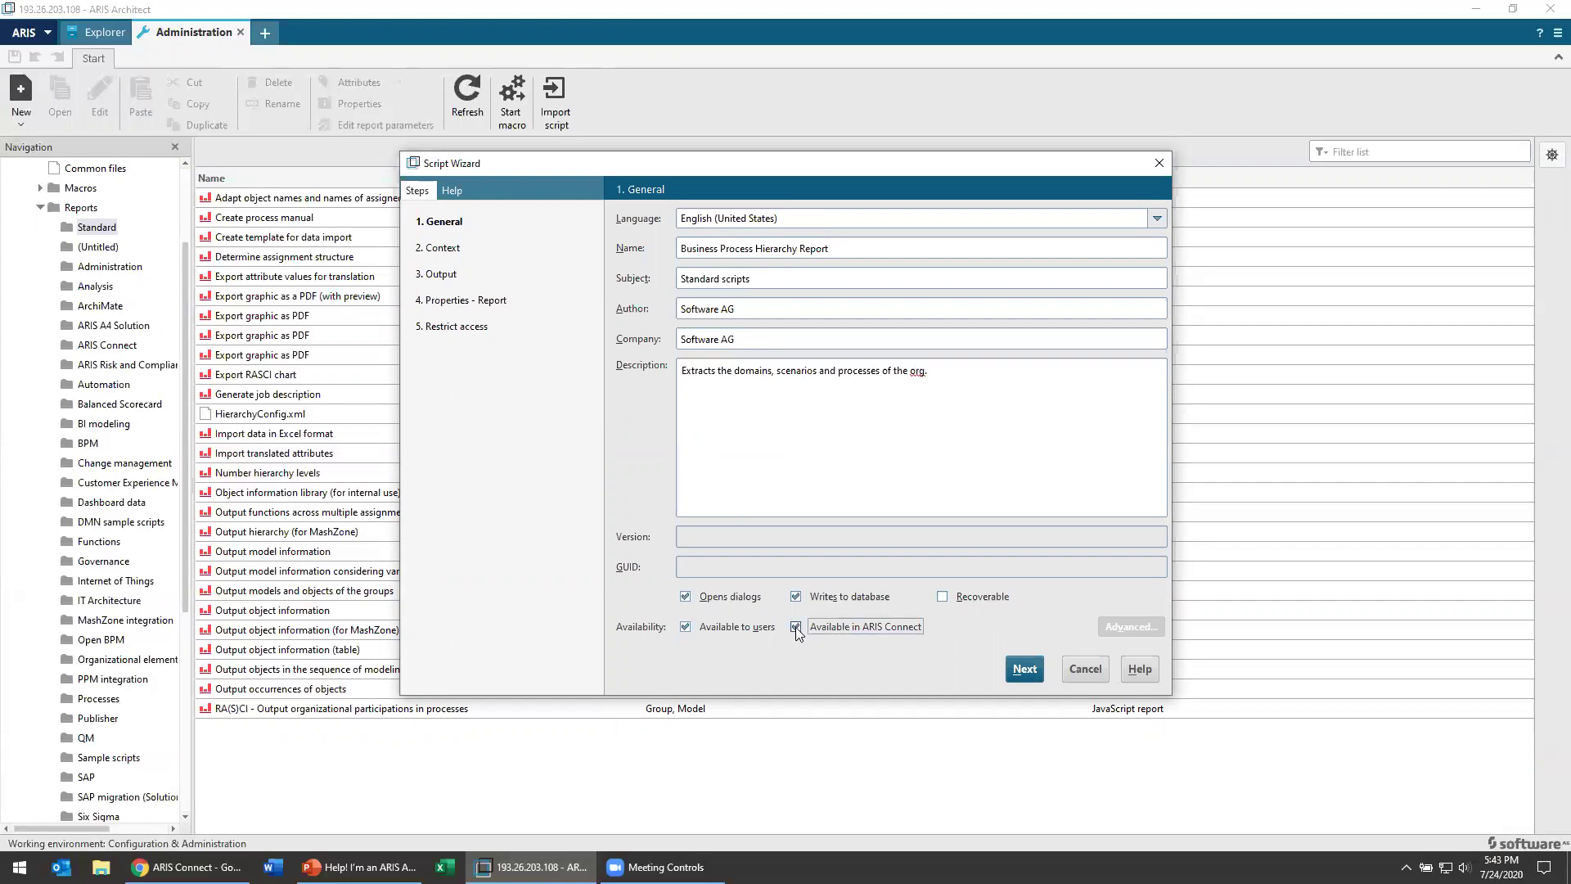
pyautogui.click(686, 626)
# Step: Set the report context to models, limited to value-added chain diagrams
pyautogui.click(1024, 669)
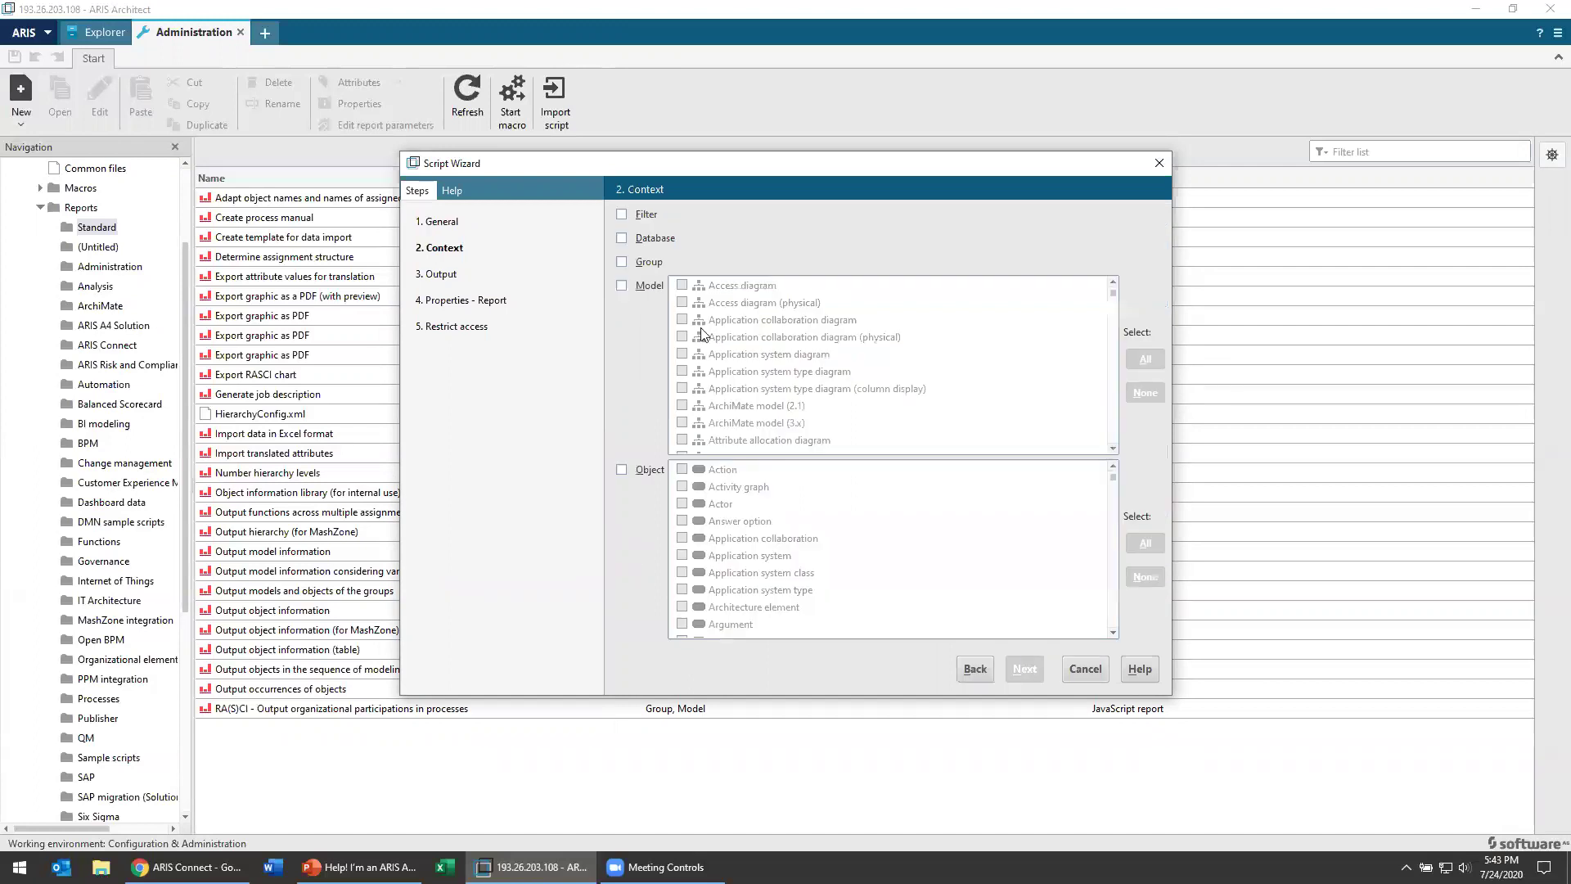
pyautogui.click(621, 284)
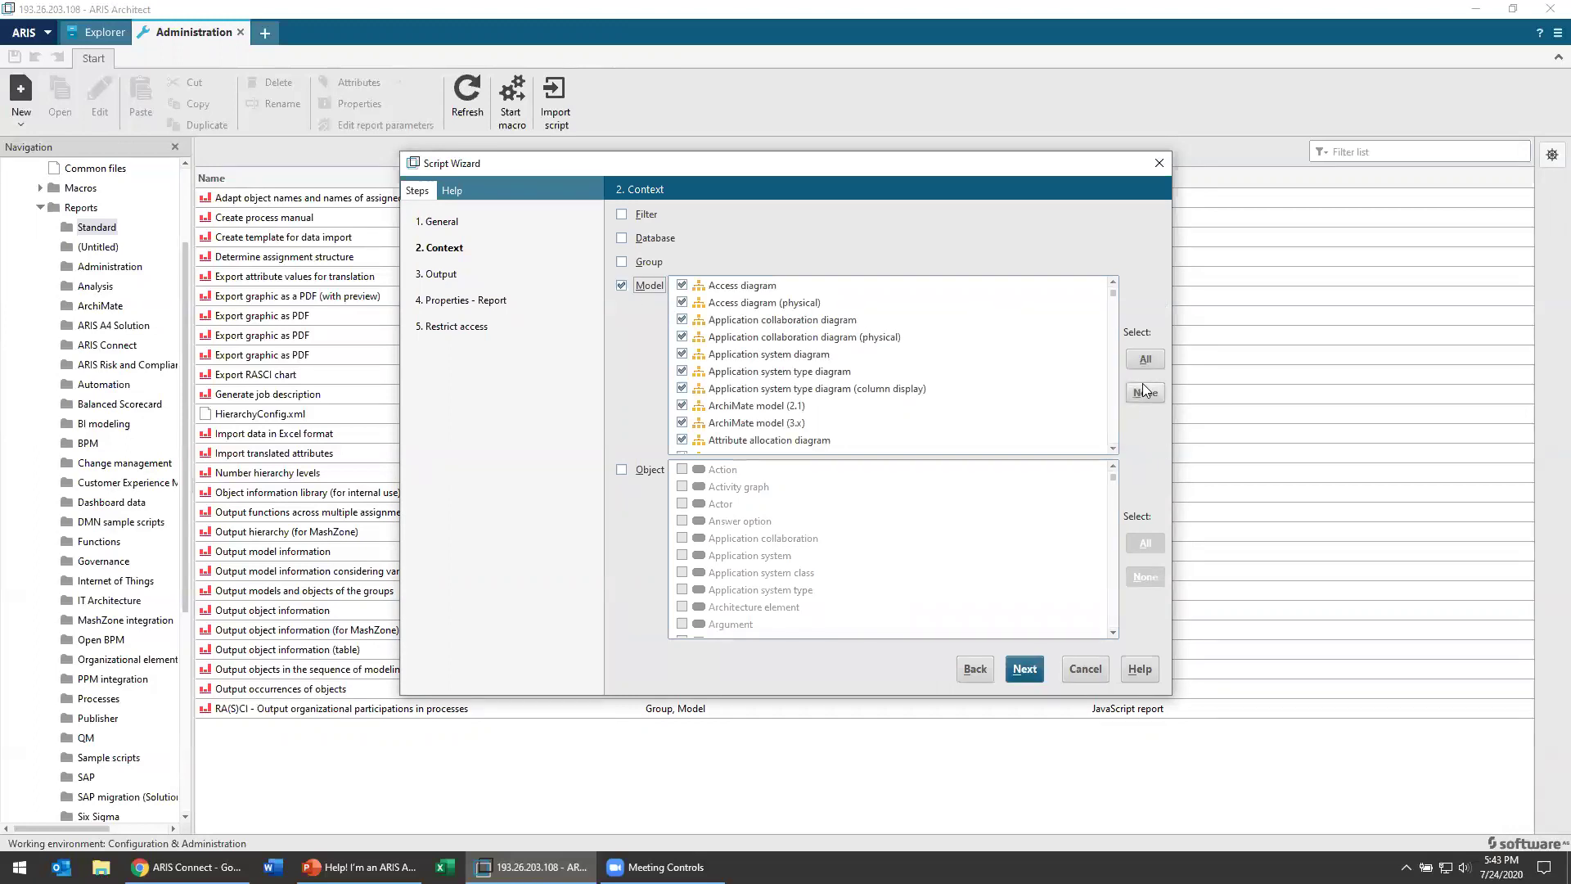
pyautogui.click(1143, 386)
pyautogui.moveTo(1114, 294); pyautogui.dragTo(1118, 442)
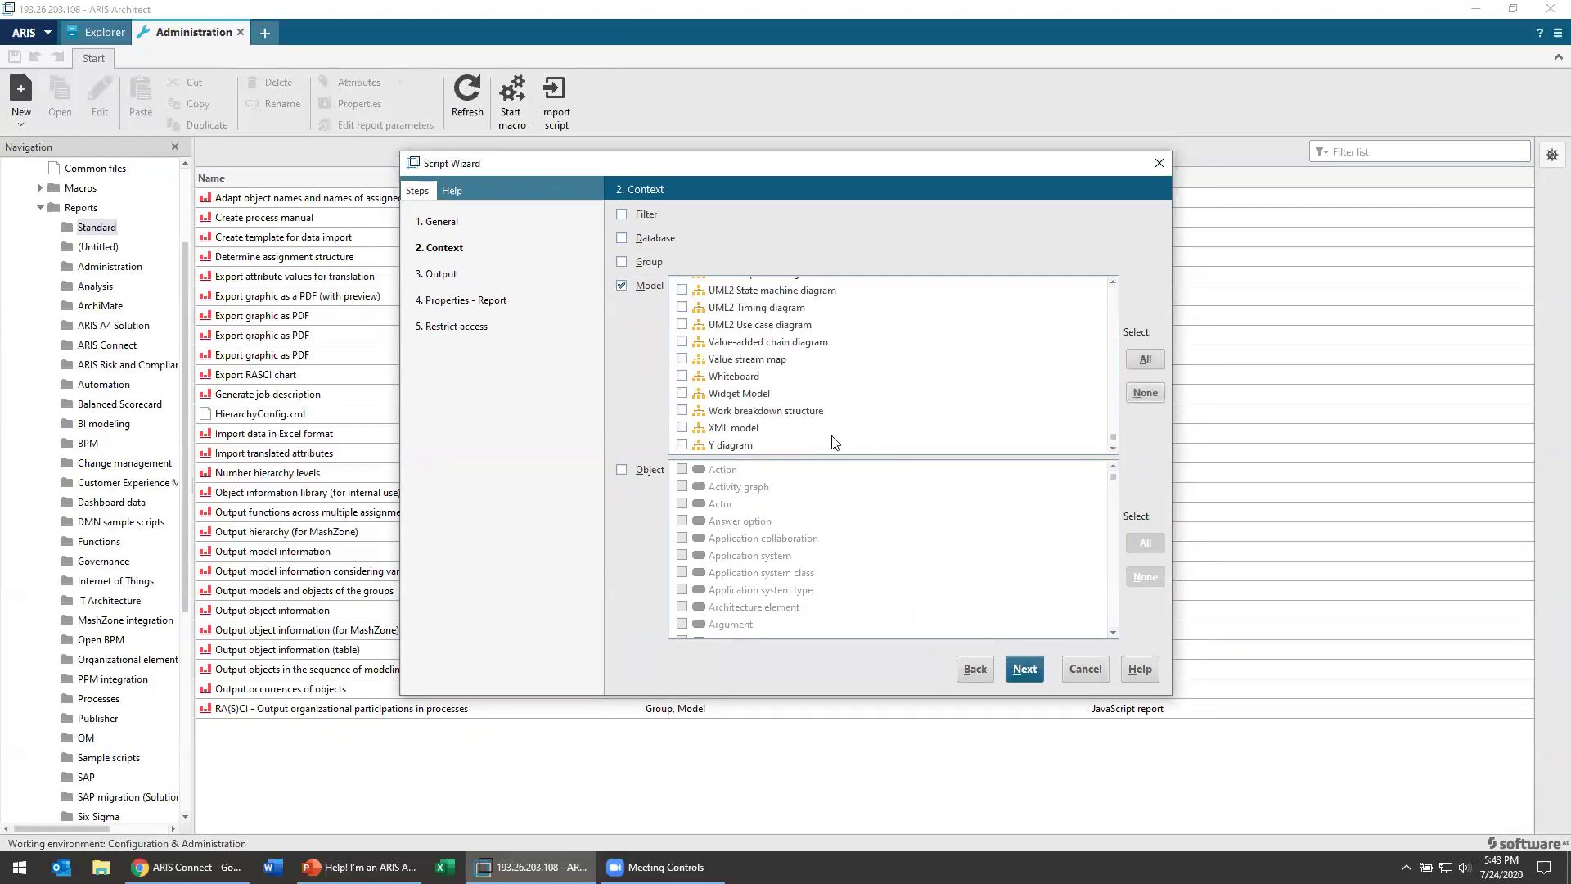
pyautogui.click(682, 342)
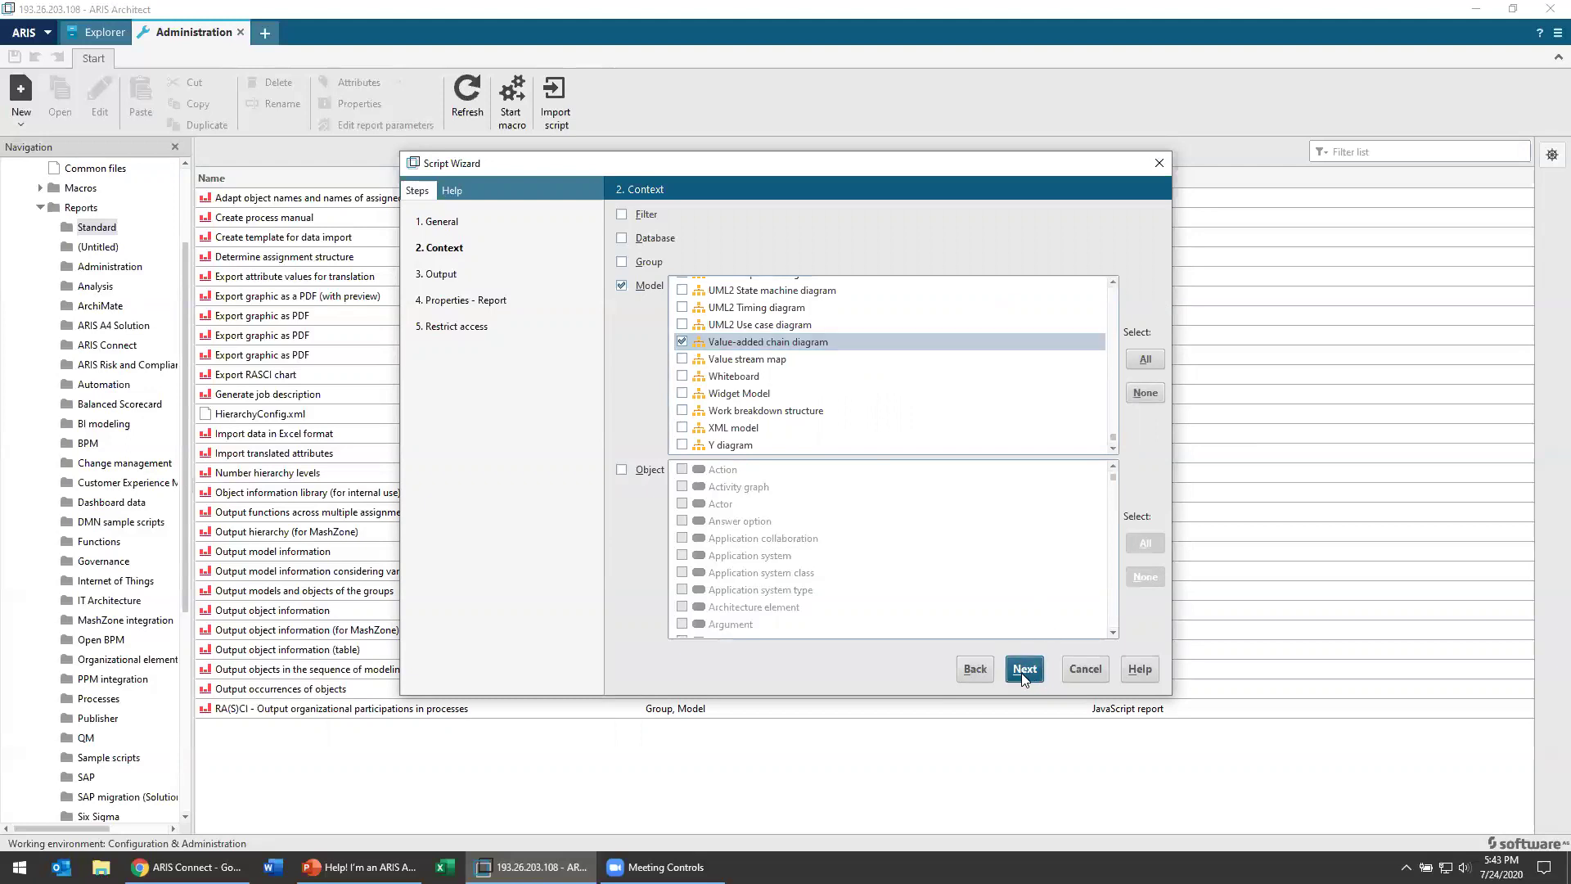
pyautogui.click(1025, 670)
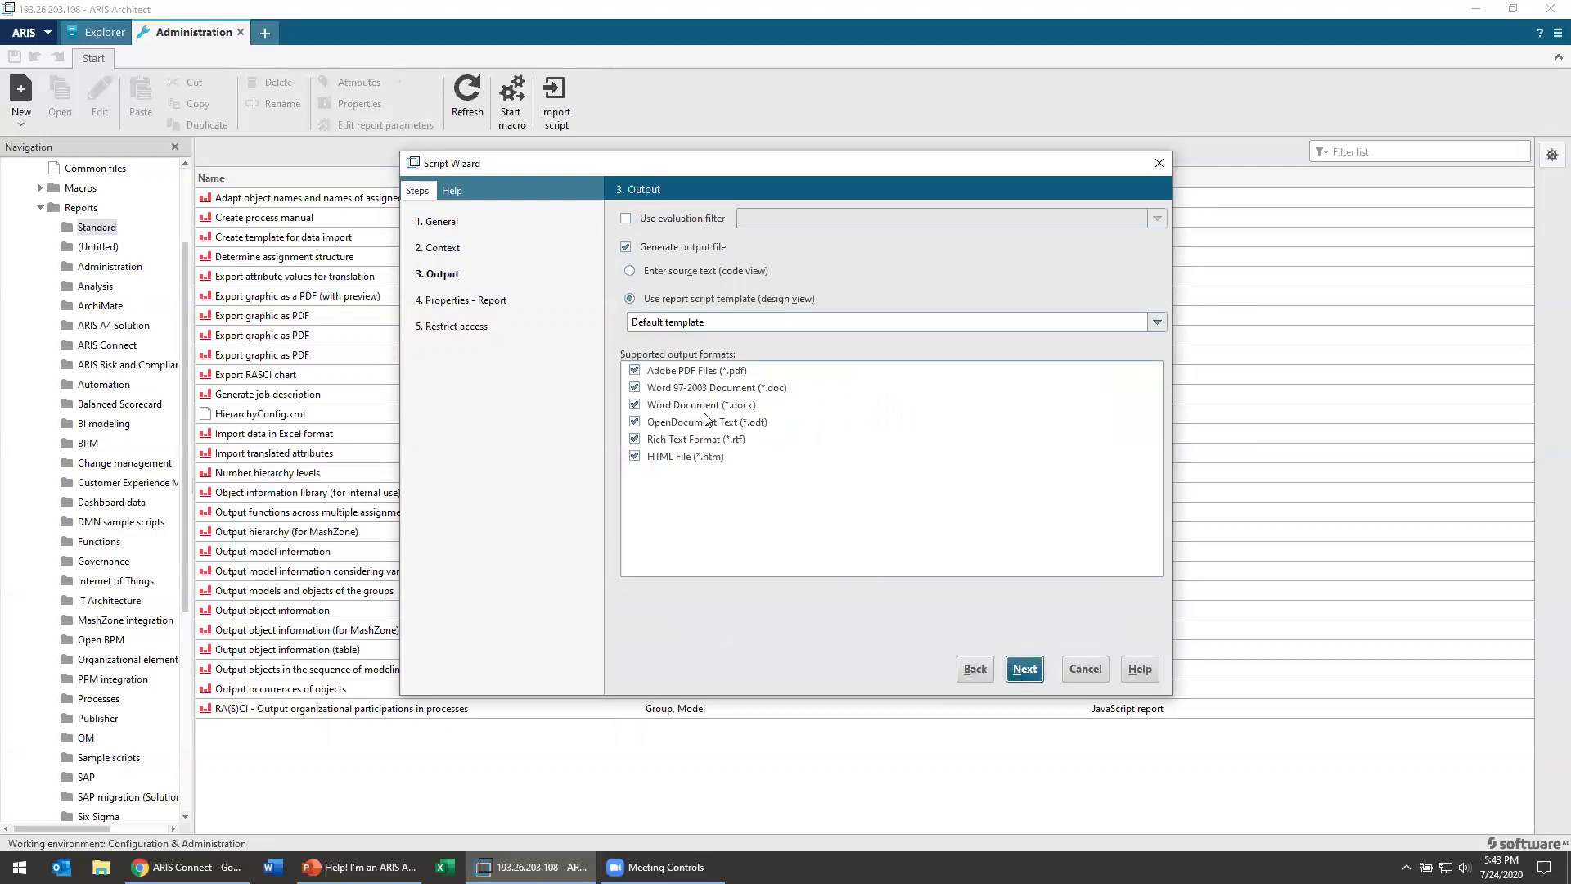
# Step: Choose the Blank template and leave Excel 97-2003 Workbook (*.xls) as the only output format
pyautogui.click(677, 329)
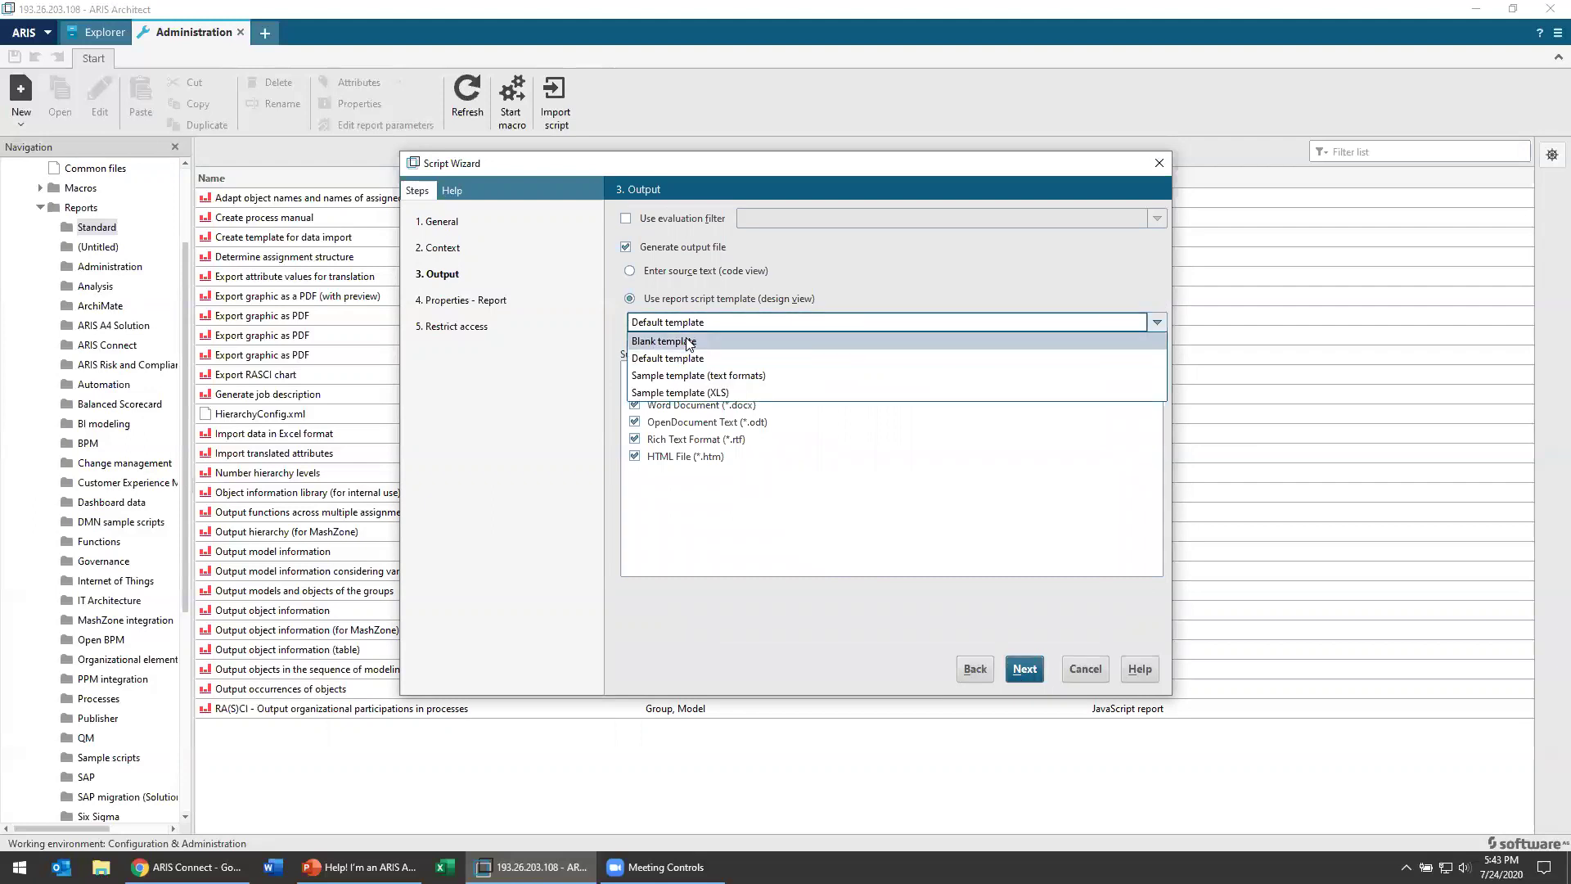
pyautogui.click(689, 342)
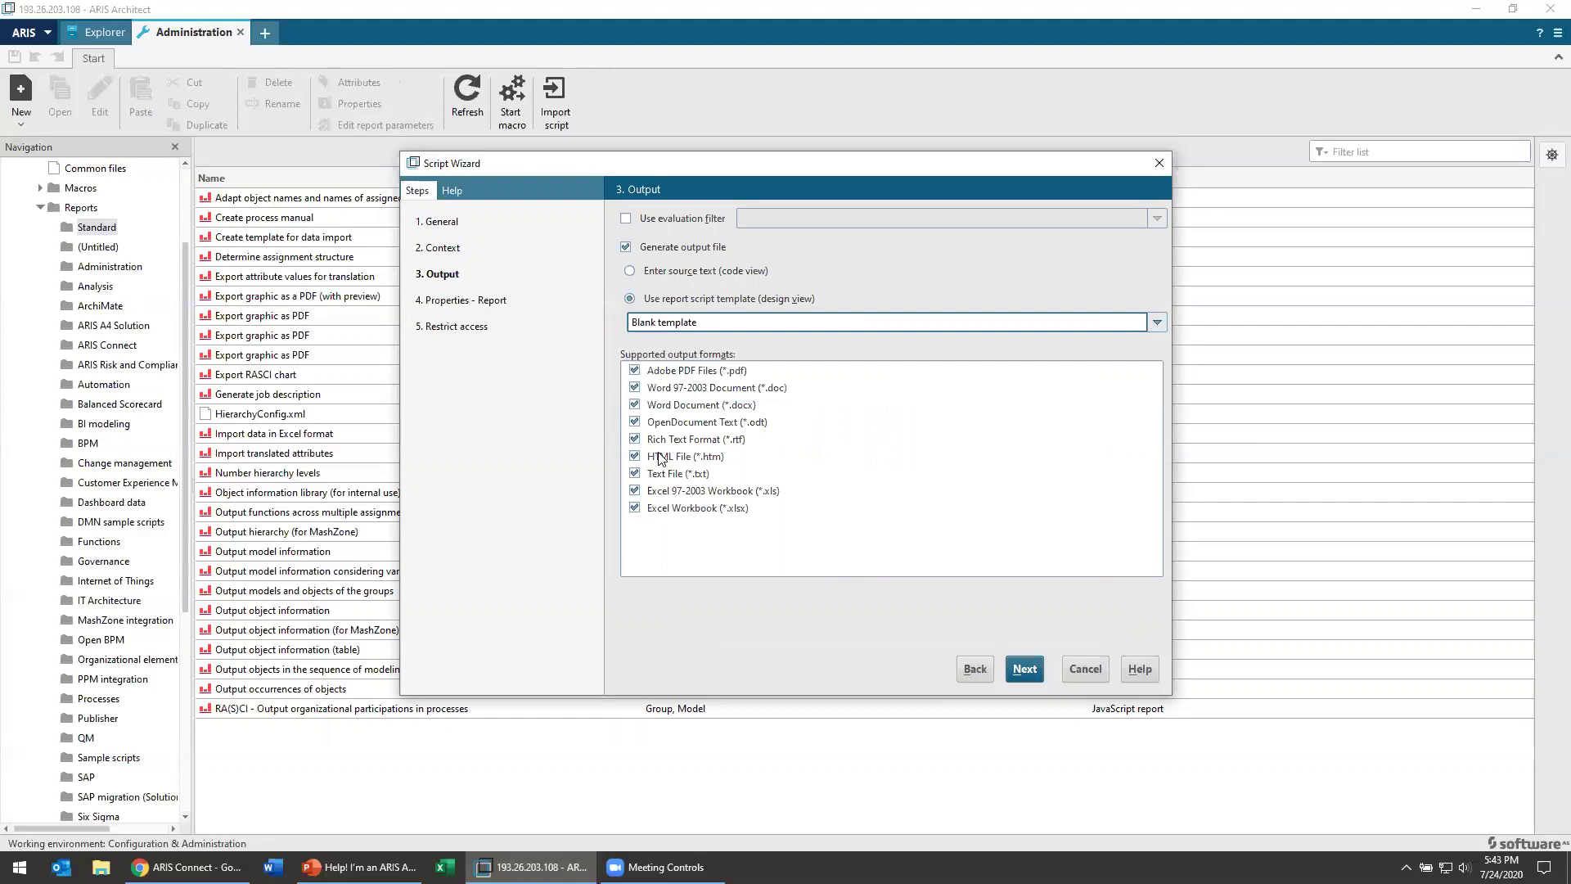
pyautogui.click(636, 508)
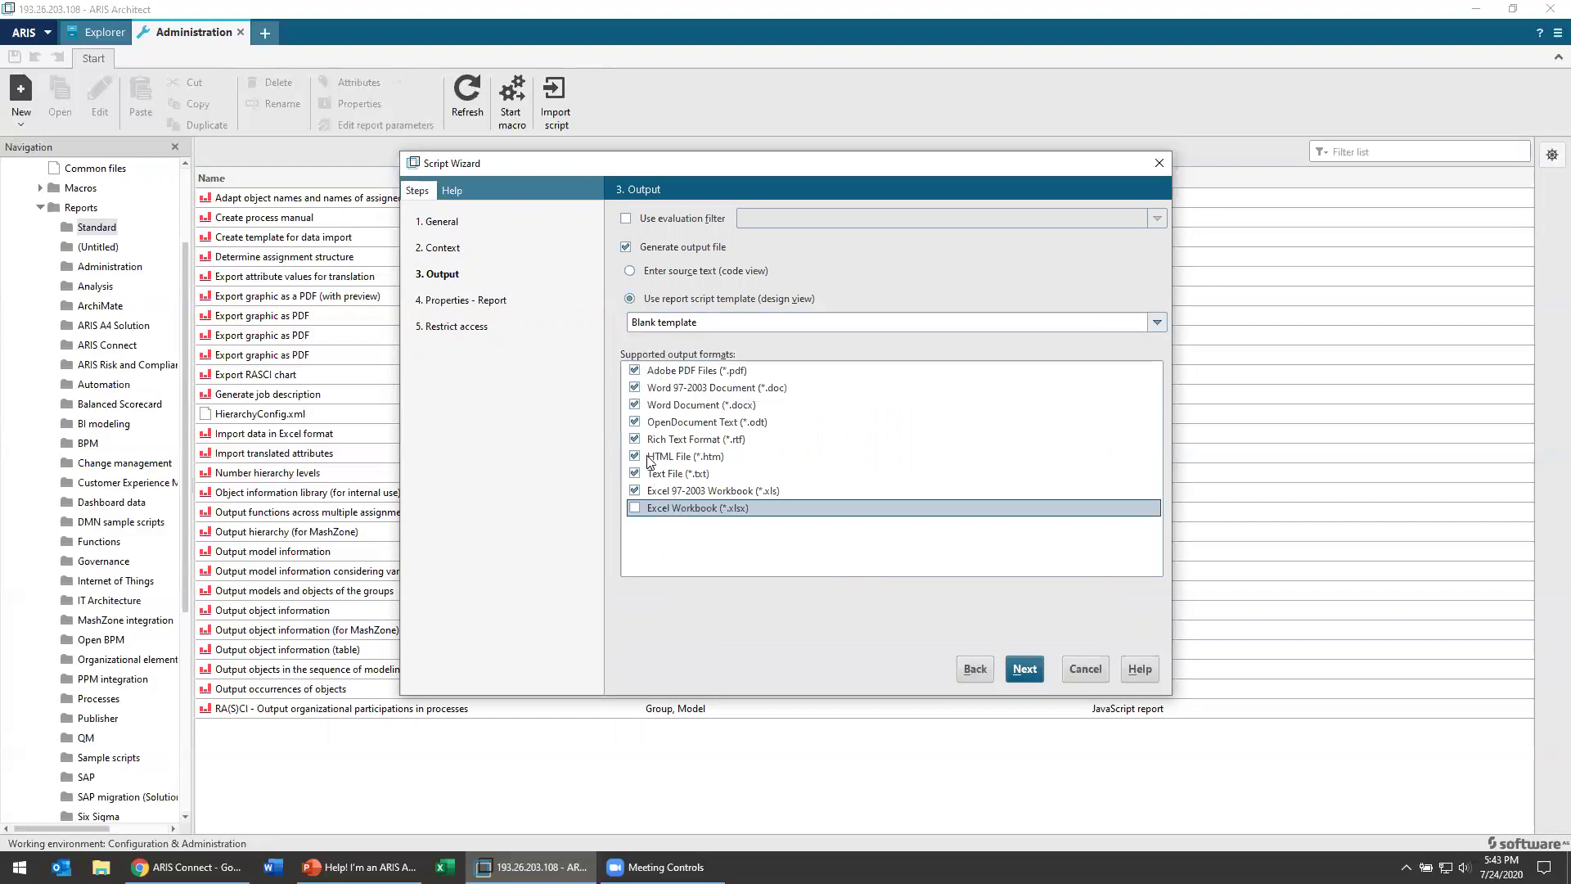
pyautogui.click(635, 472)
pyautogui.click(635, 456)
pyautogui.click(634, 439)
pyautogui.click(635, 421)
pyautogui.click(636, 387)
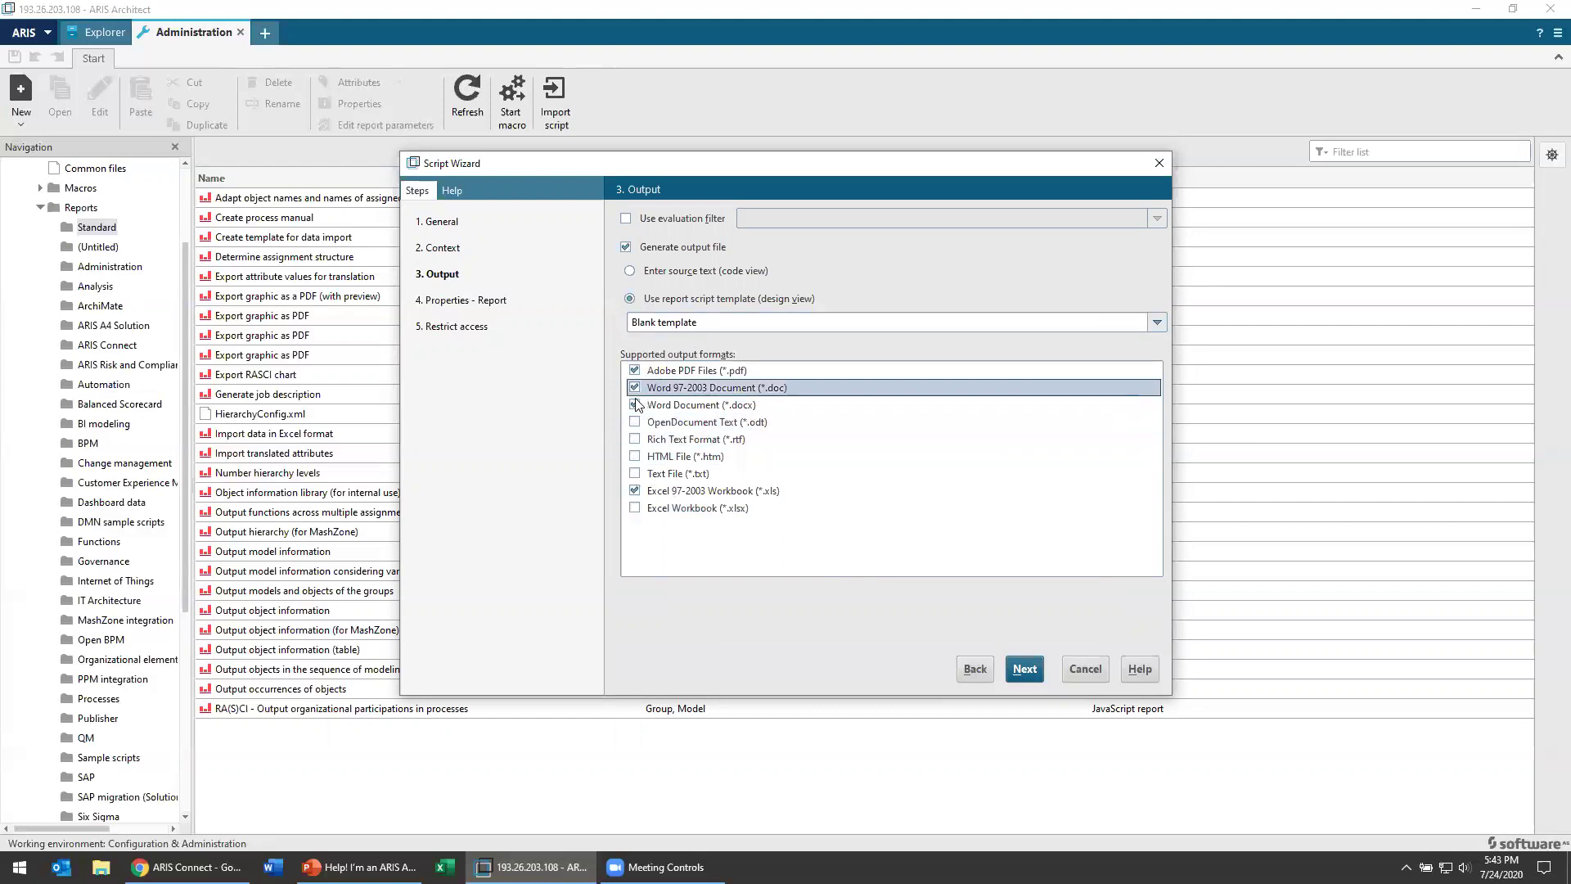
pyautogui.click(636, 404)
pyautogui.click(635, 387)
pyautogui.click(635, 370)
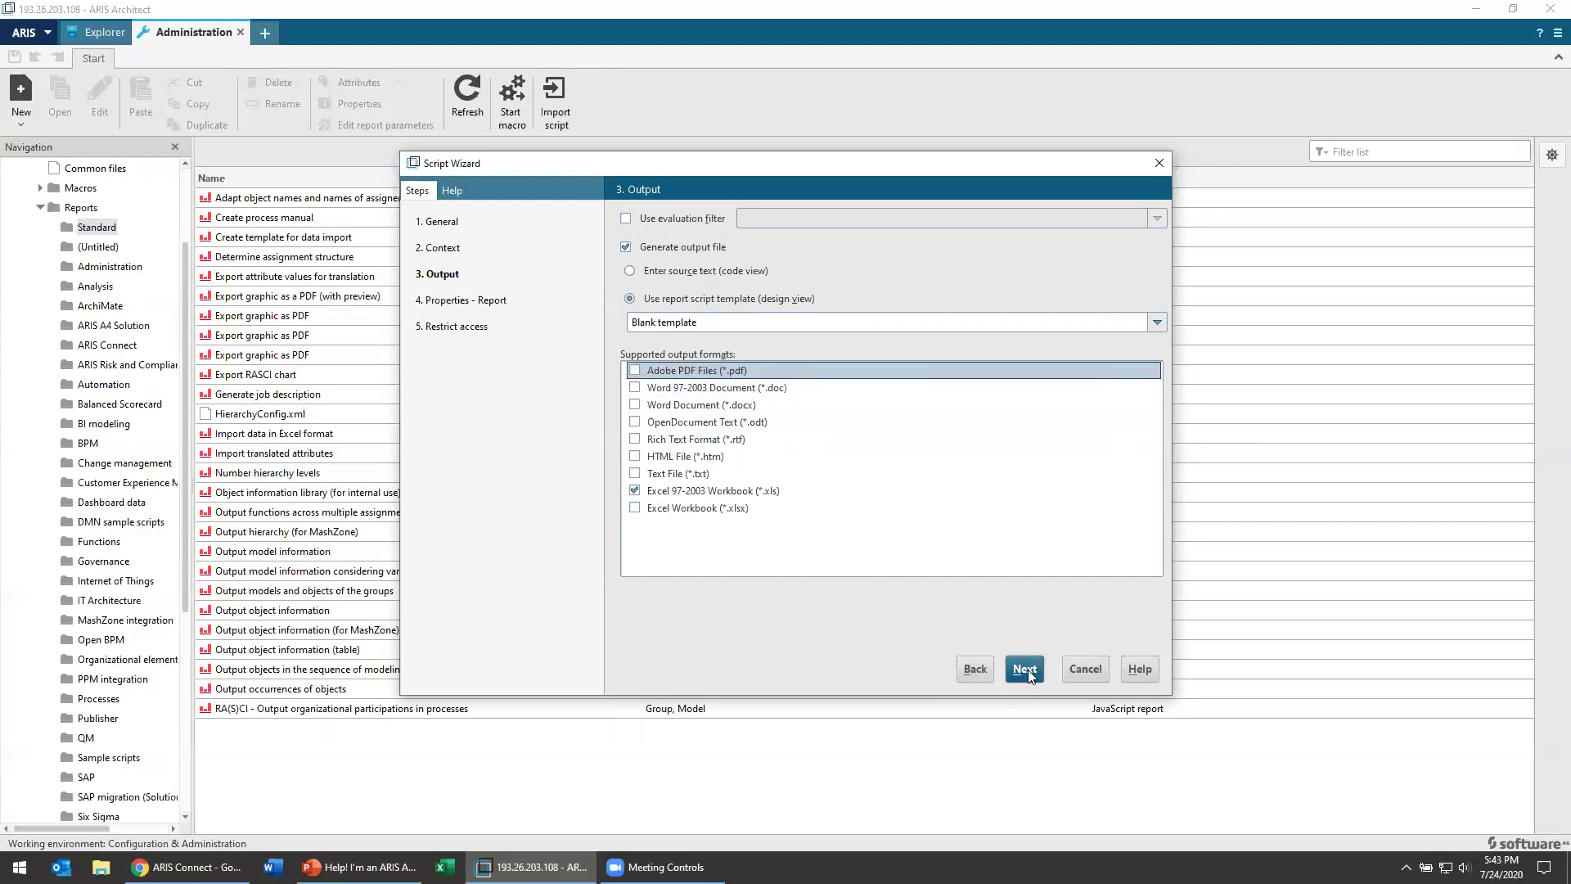
pyautogui.click(1029, 667)
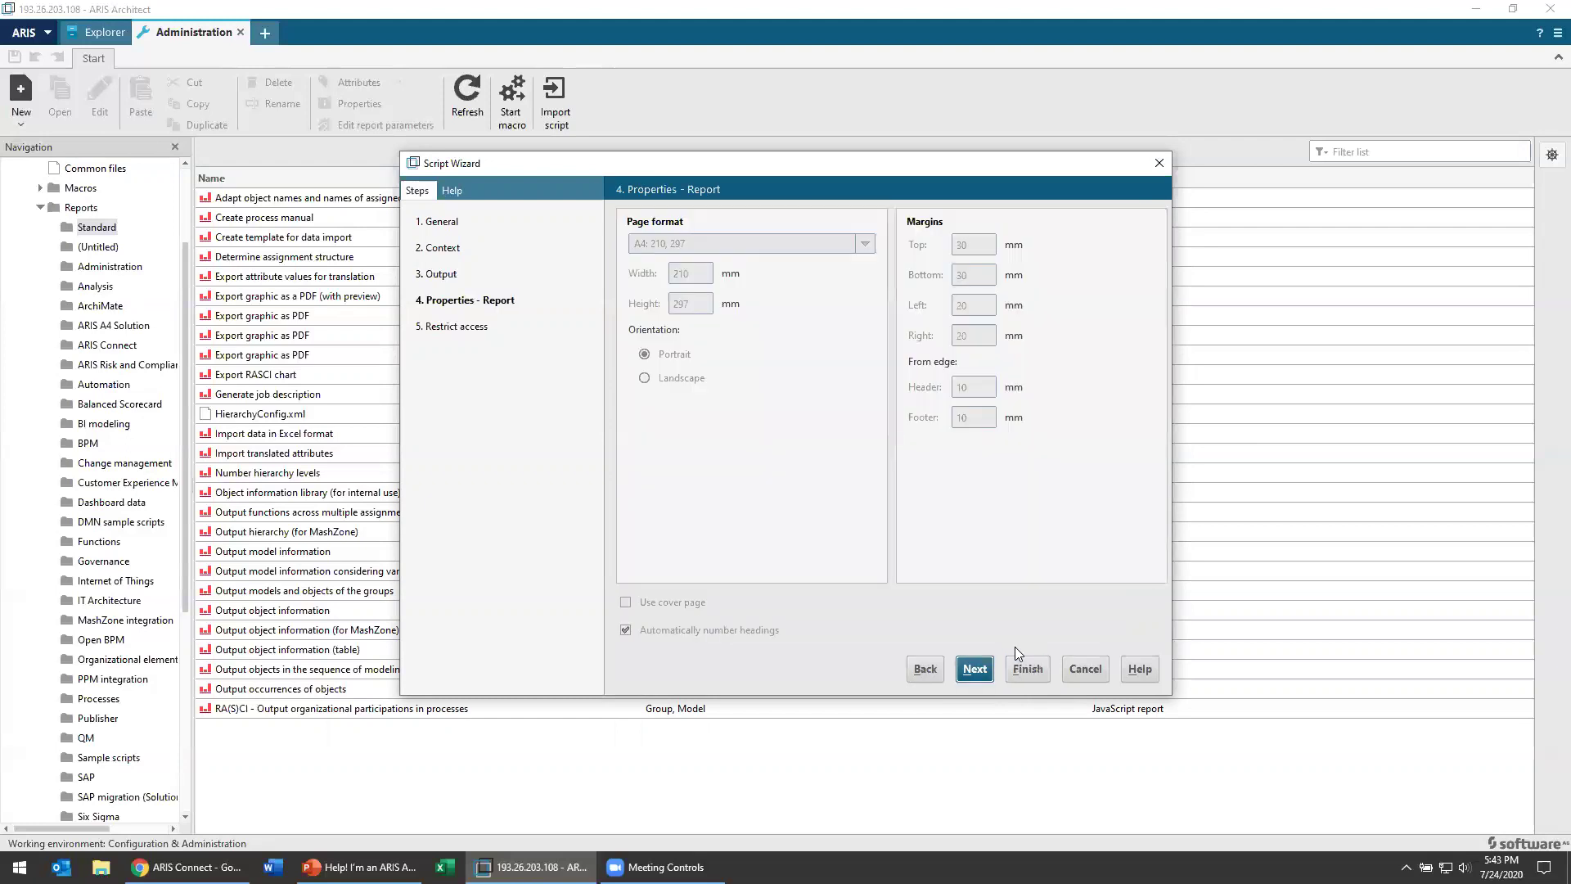
# Step: Accept the default report properties and access restrictions and finish the wizard
pyautogui.click(974, 672)
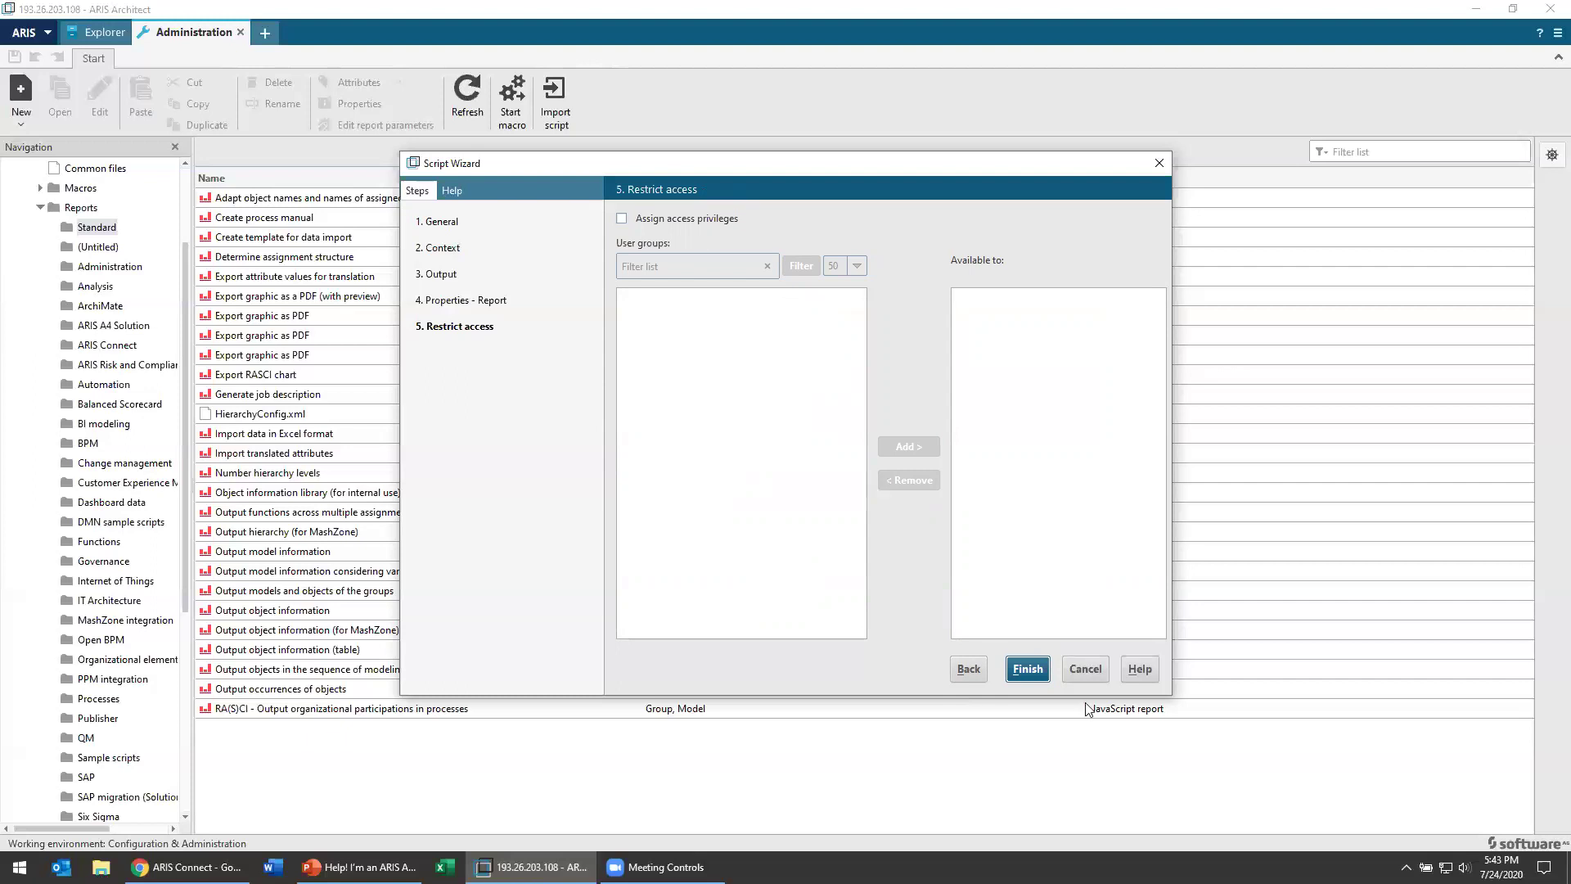
pyautogui.click(1033, 671)
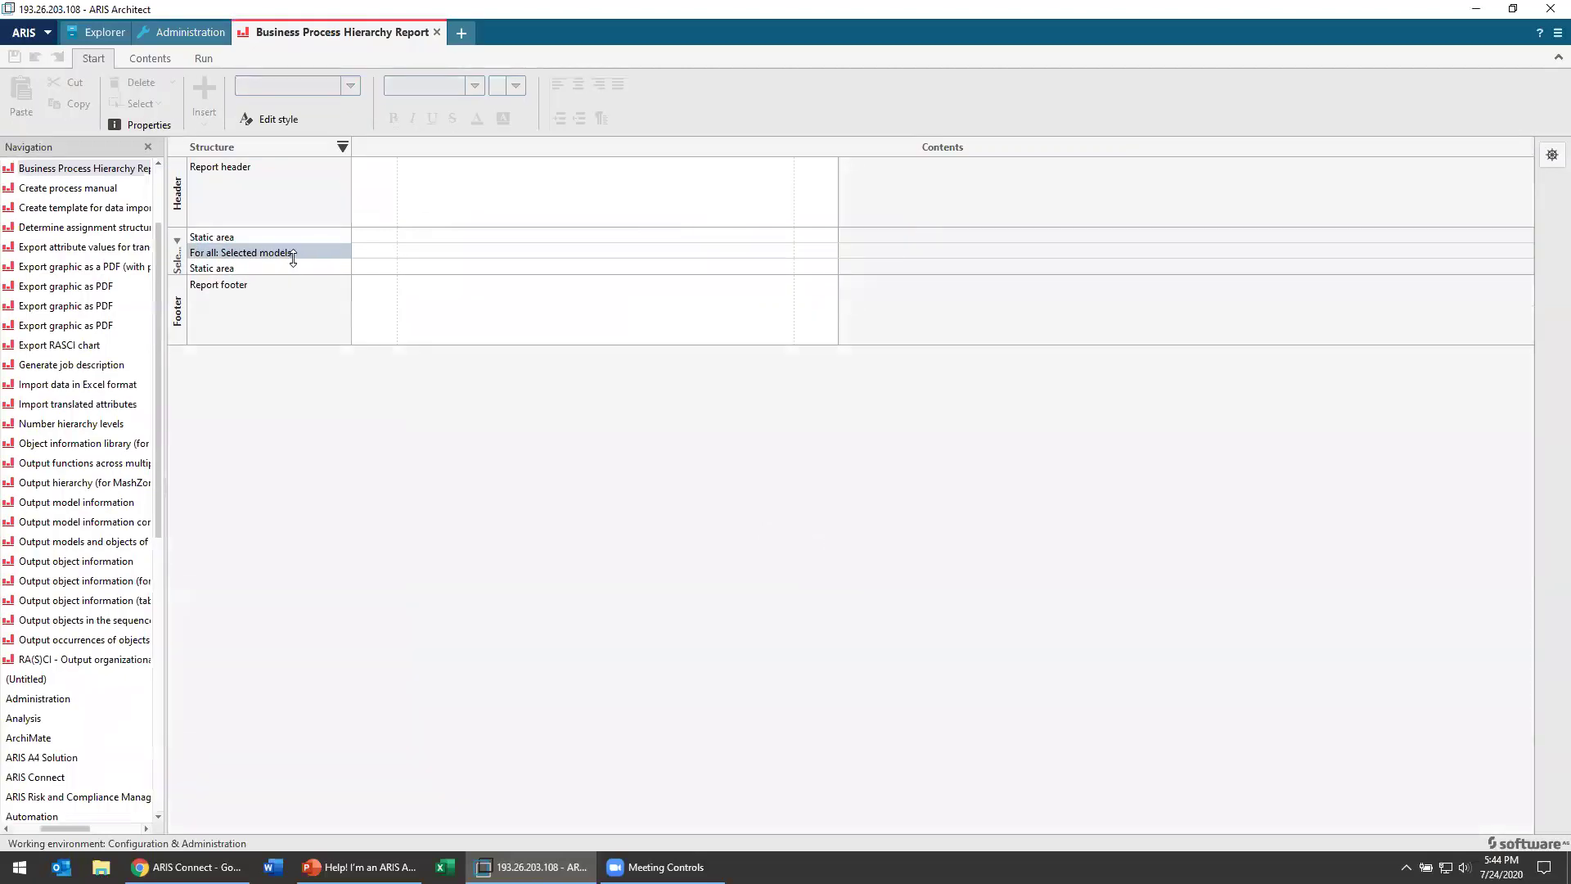
# Step: Enlarge the 'For all: Selected models' section and put the caret in it, abandoning a trial query
pyautogui.moveTo(292, 275); pyautogui.dragTo(291, 352)
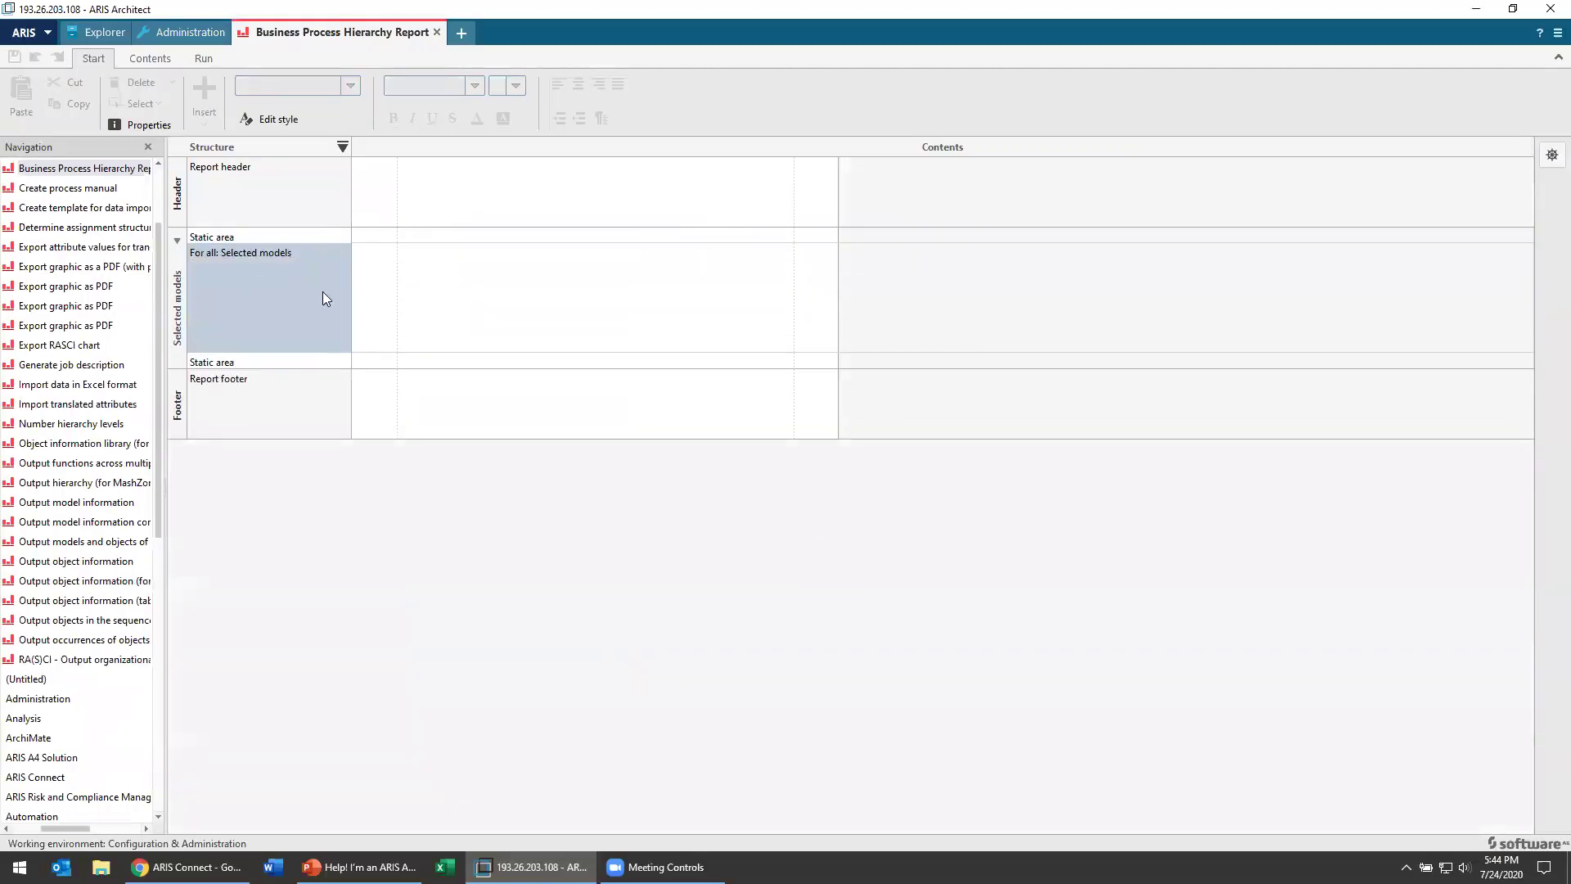
pyautogui.click(466, 274)
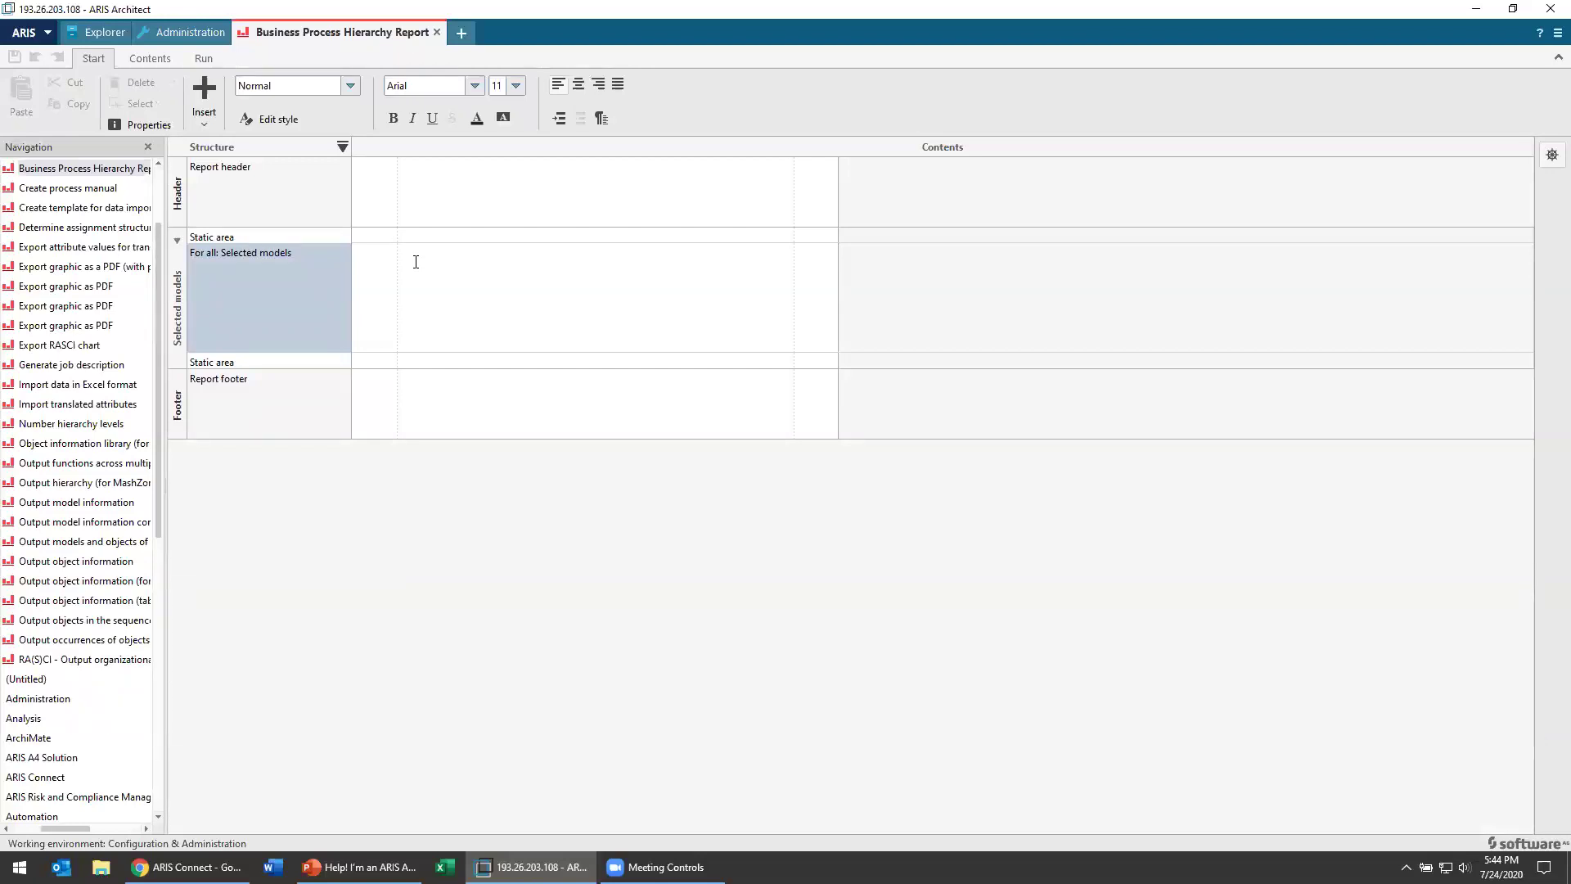
pyautogui.rightClick(414, 259)
pyautogui.moveTo(482, 311)
pyautogui.click(677, 358)
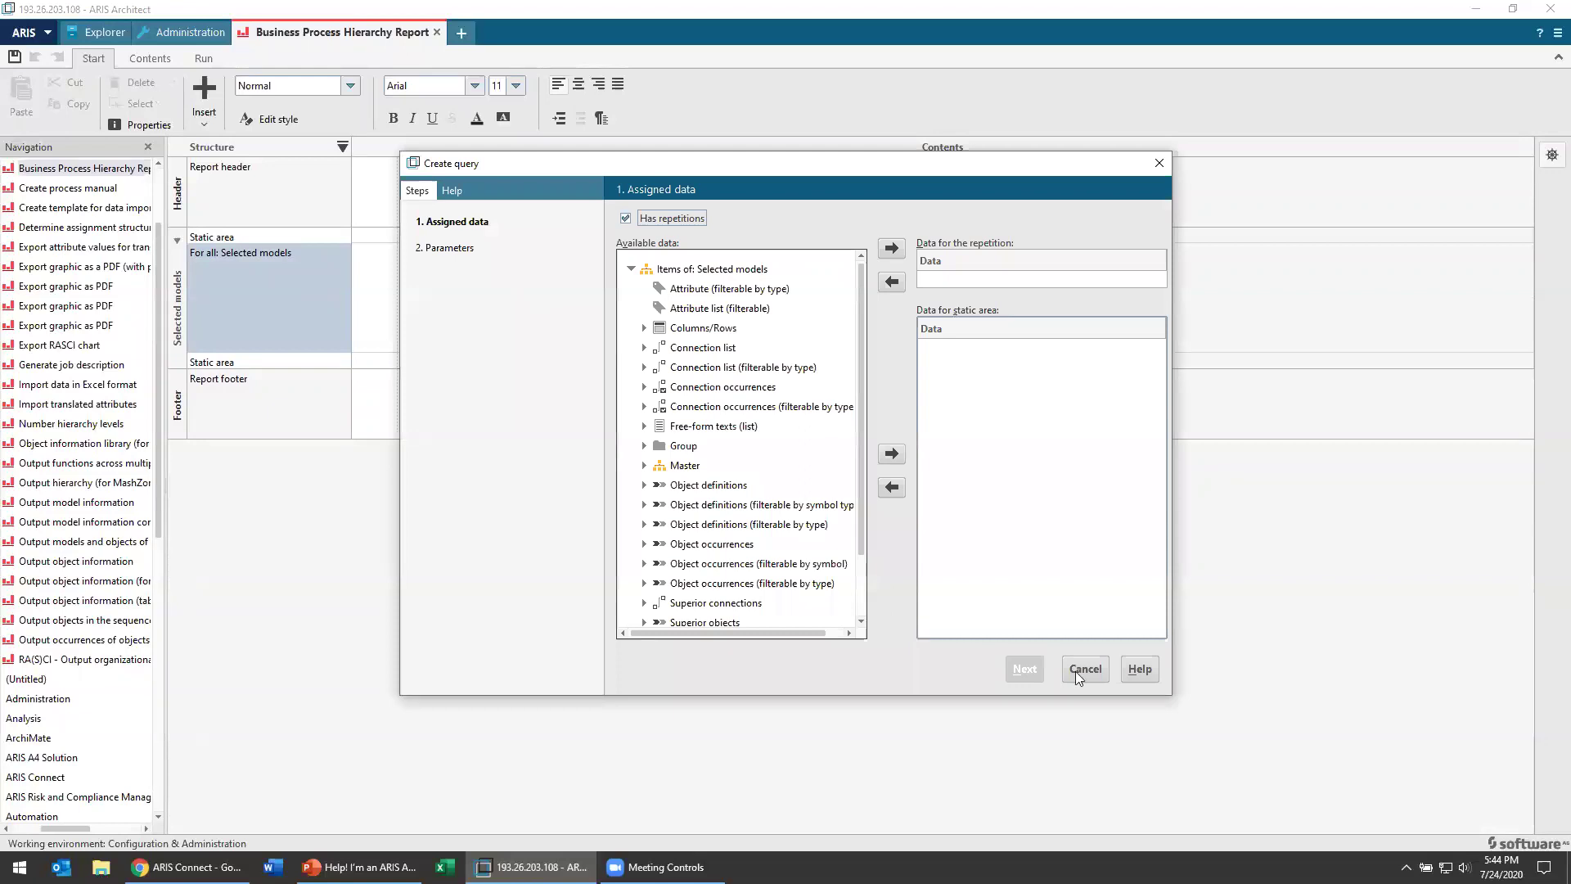
pyautogui.click(1090, 676)
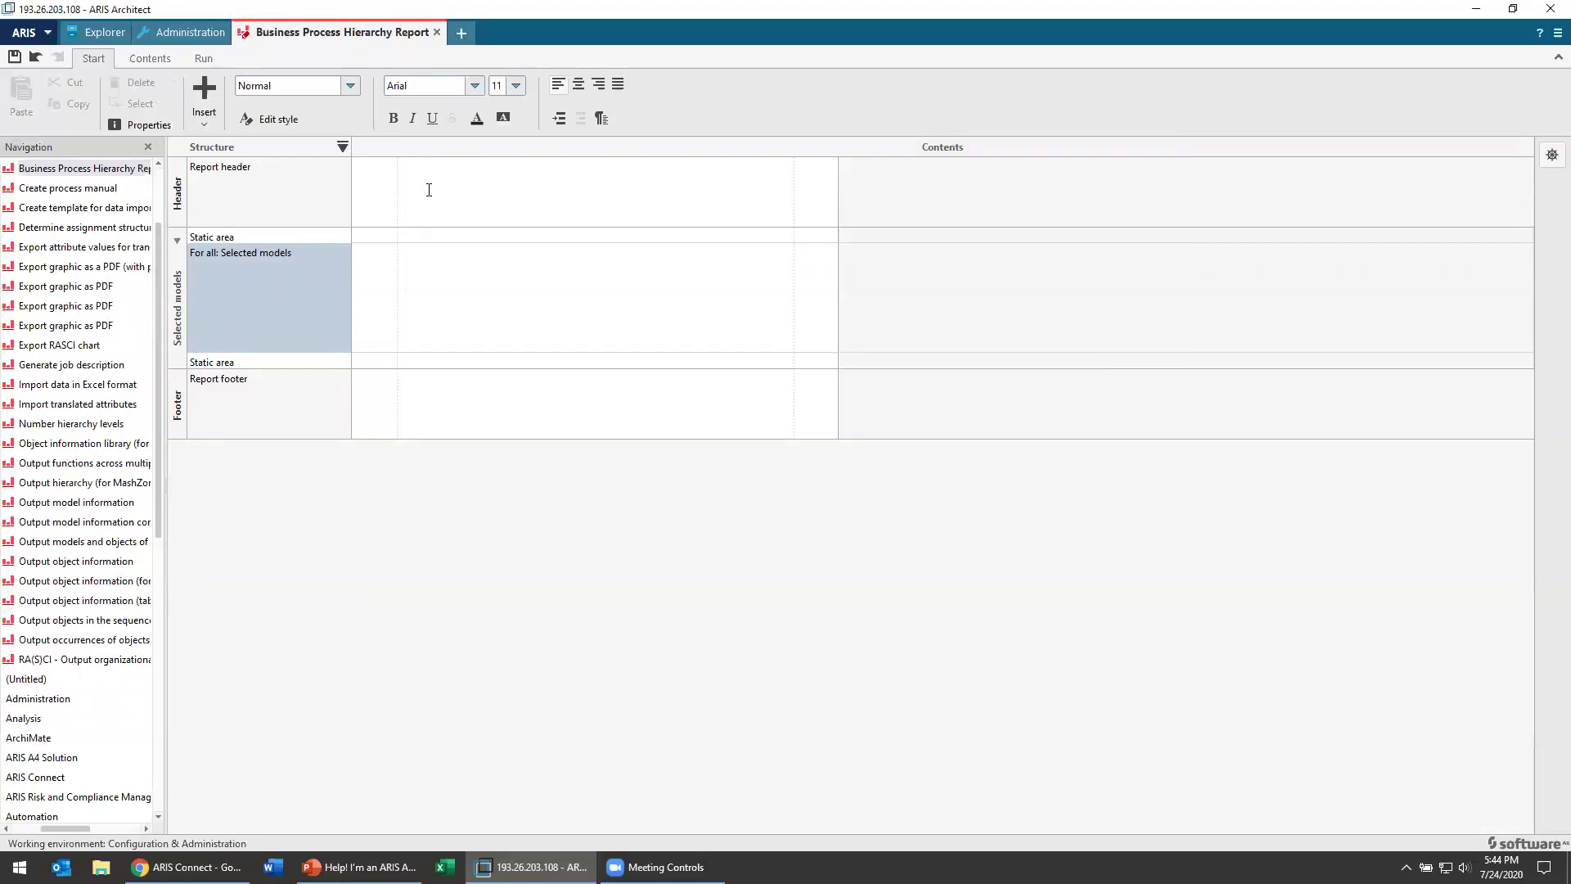
pyautogui.click(439, 236)
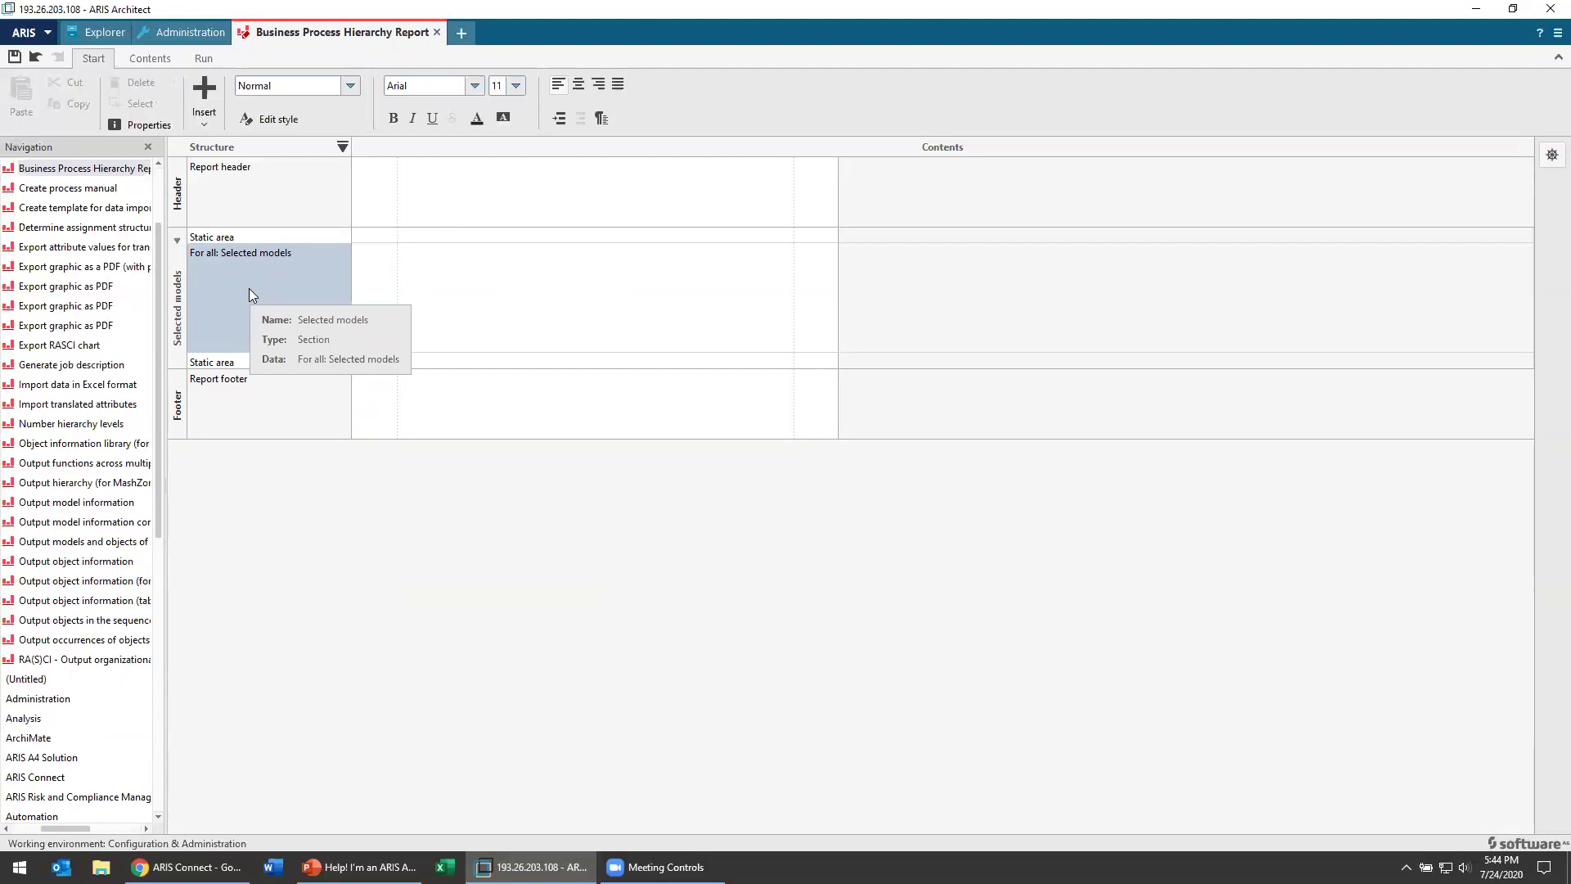
pyautogui.click(431, 270)
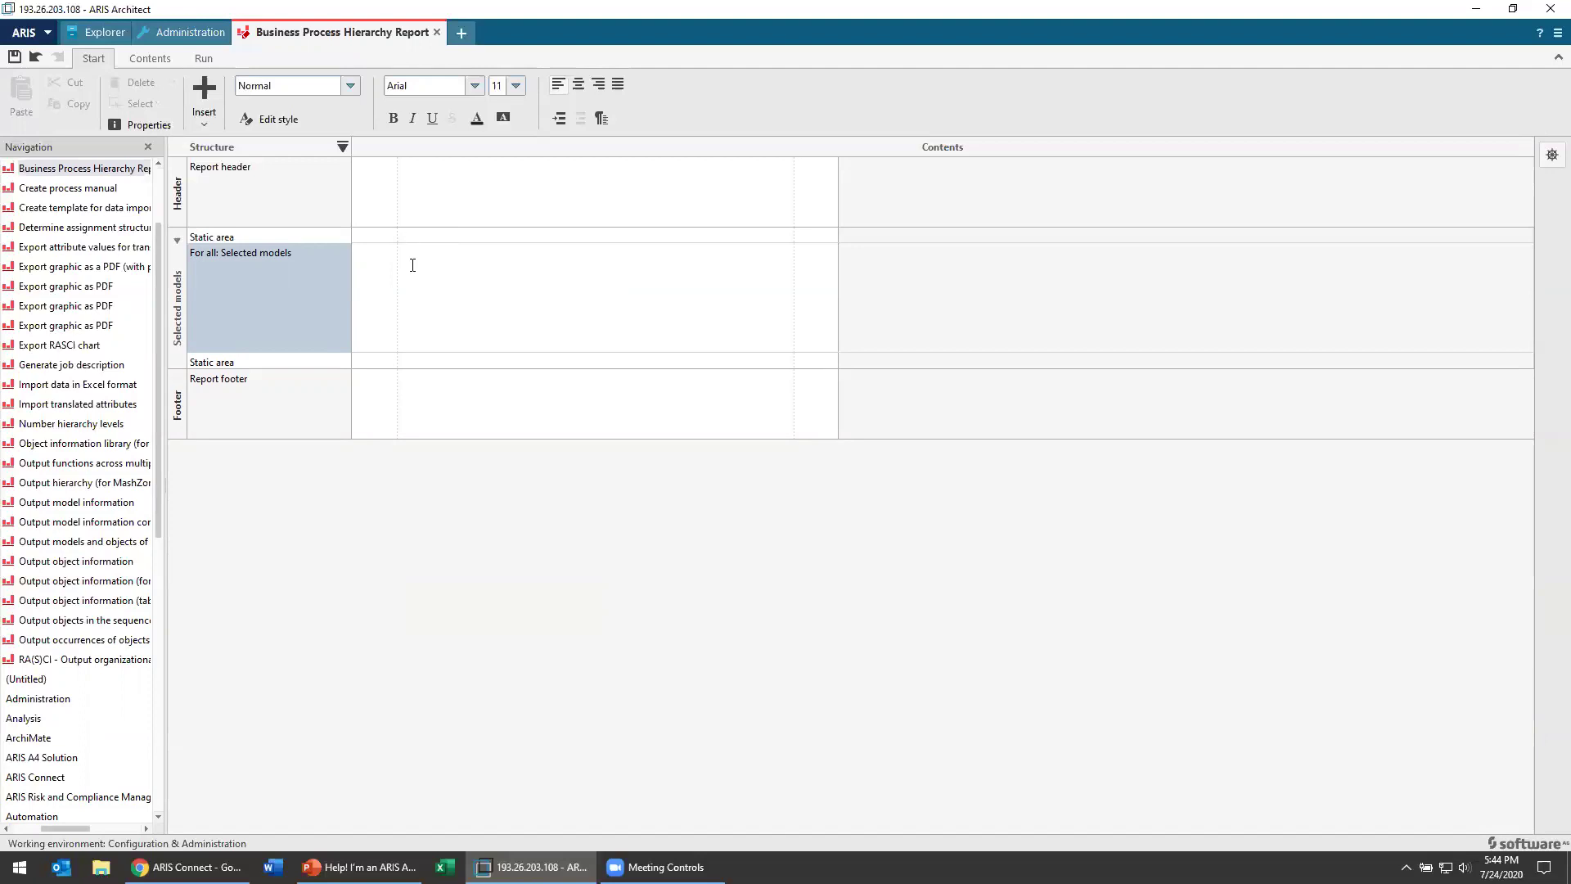
# Step: Insert a query in Selected models repeating over Object occurrences (filterable by type)
pyautogui.rightClick(412, 264)
pyautogui.moveTo(462, 326)
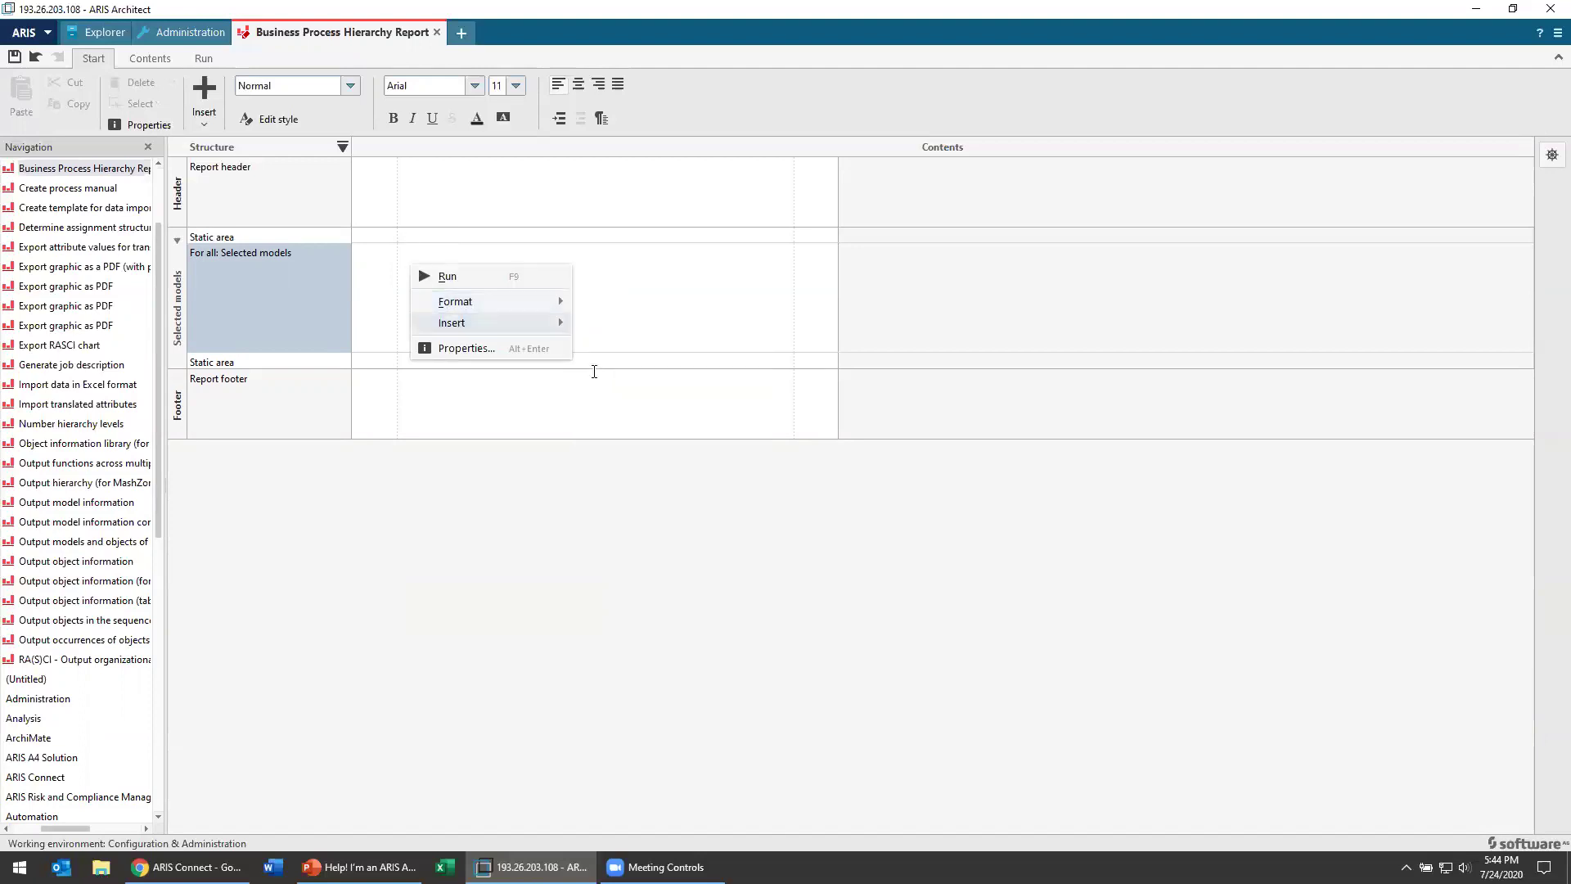
pyautogui.click(648, 366)
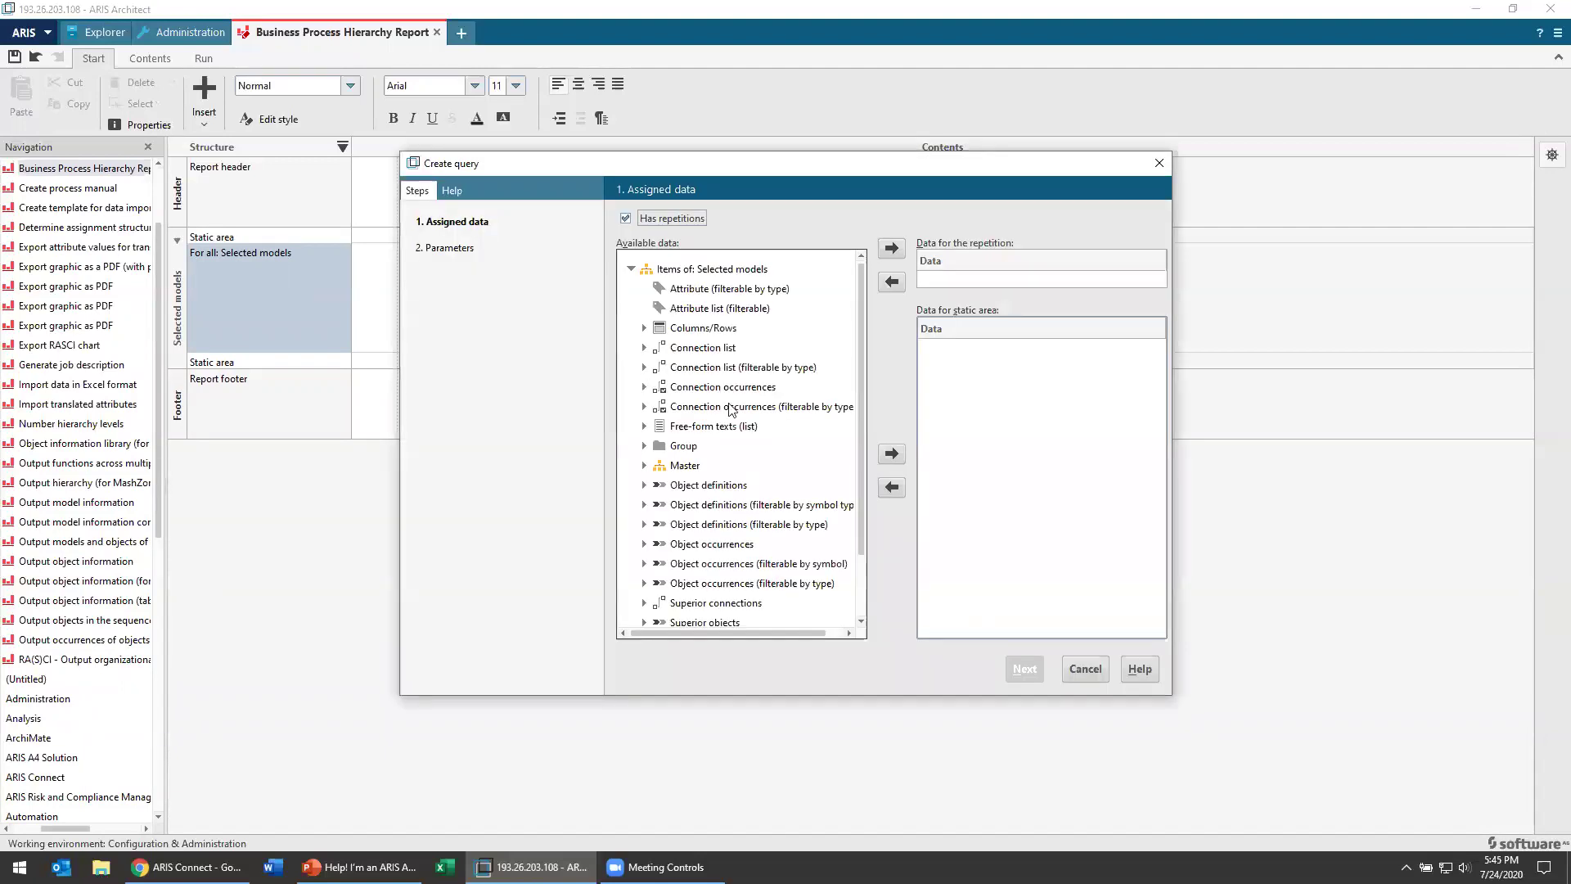
pyautogui.scroll(-2, 742, 503)
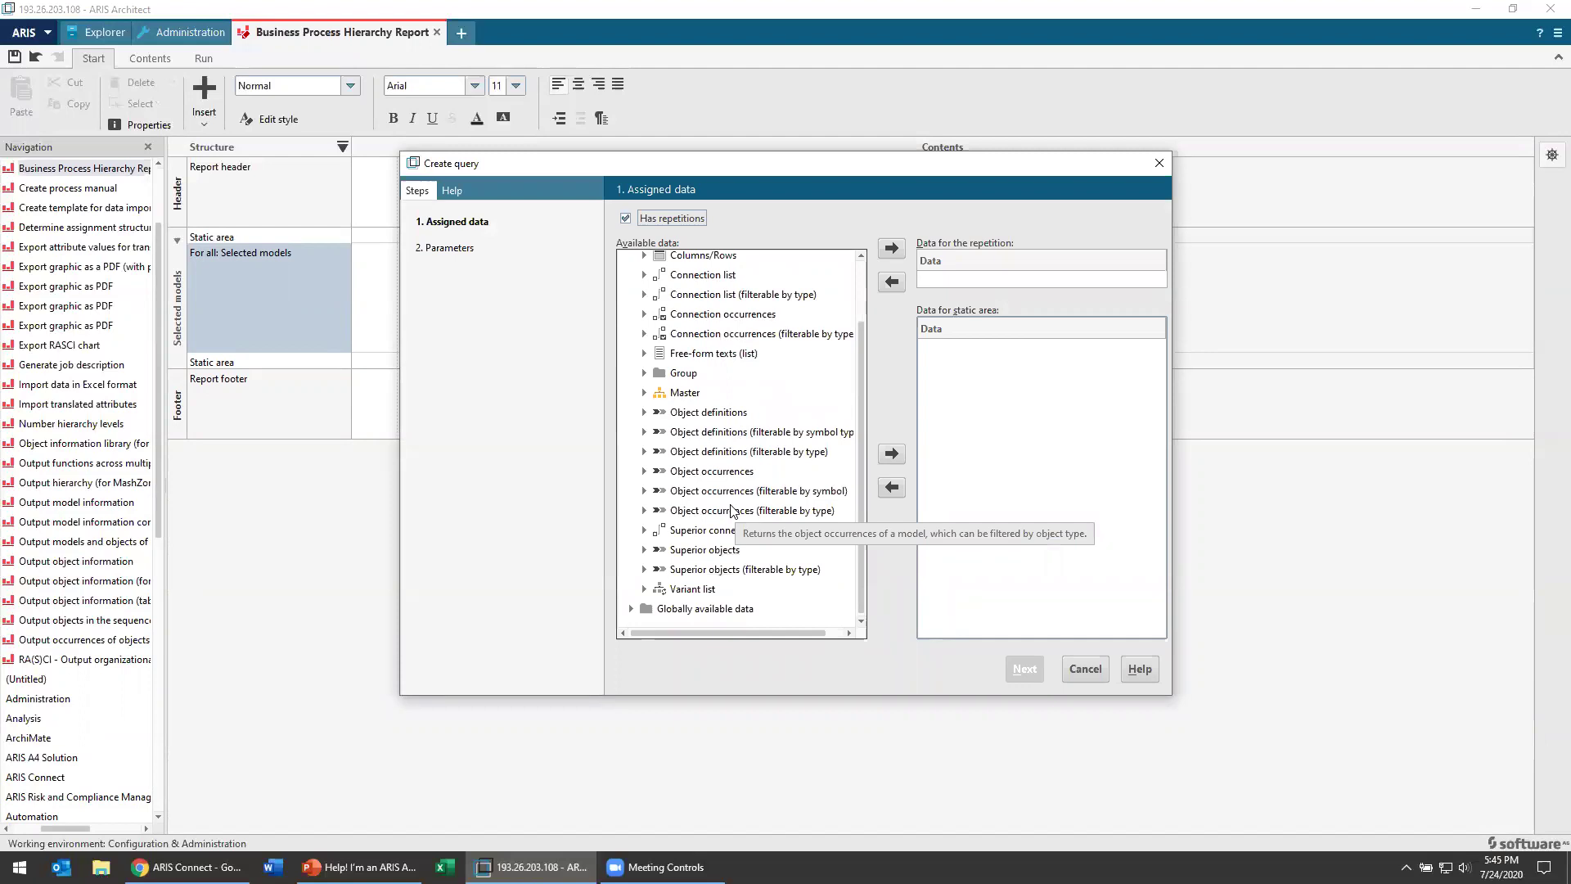
pyautogui.click(731, 510)
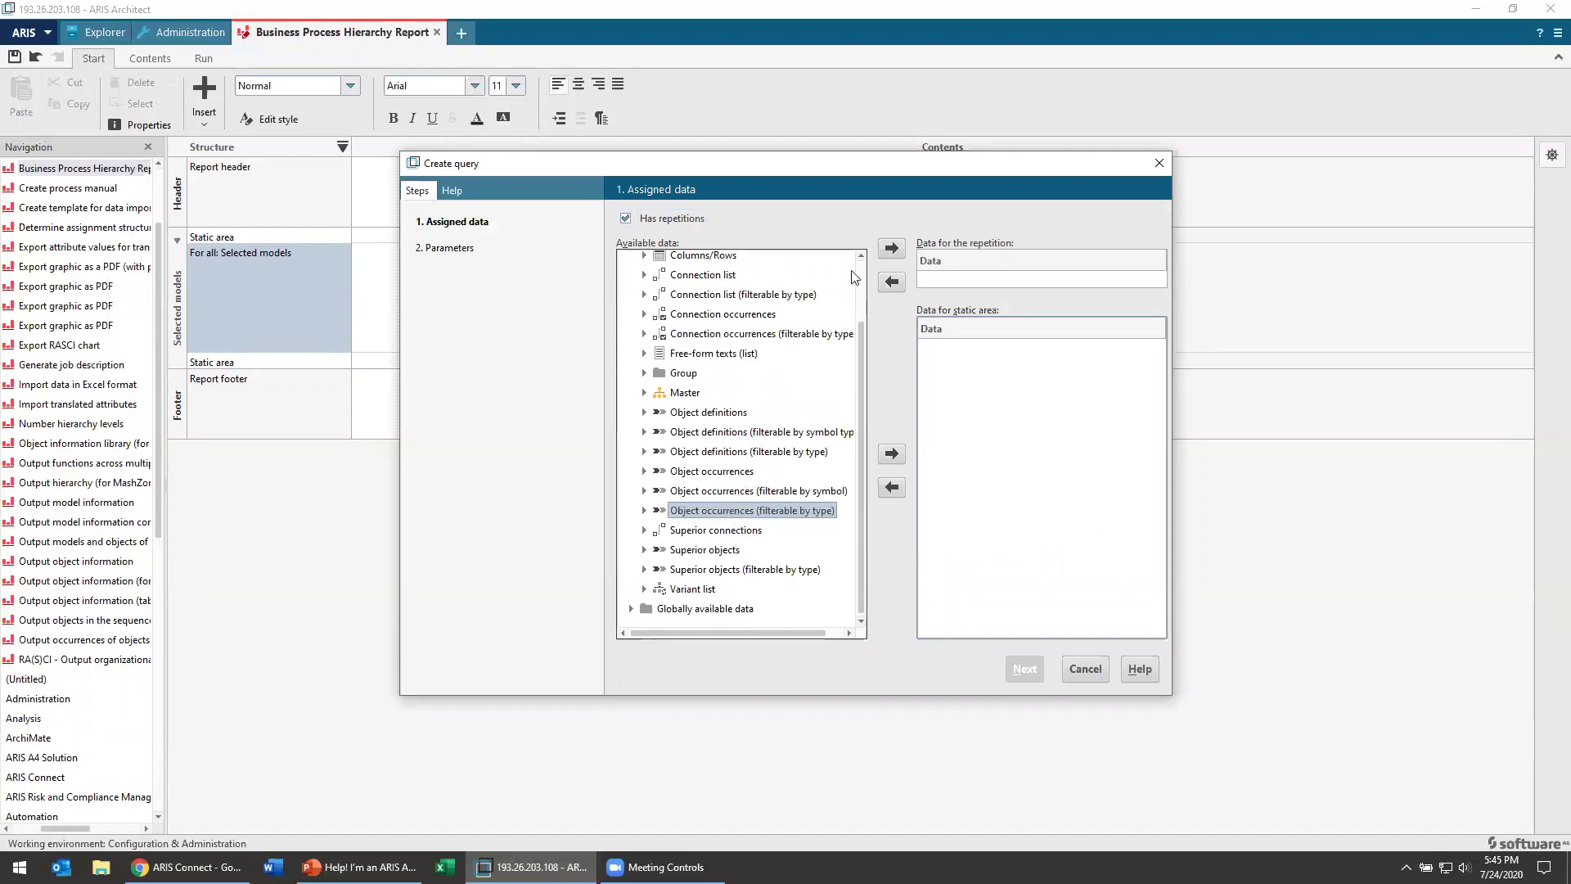
pyautogui.click(891, 248)
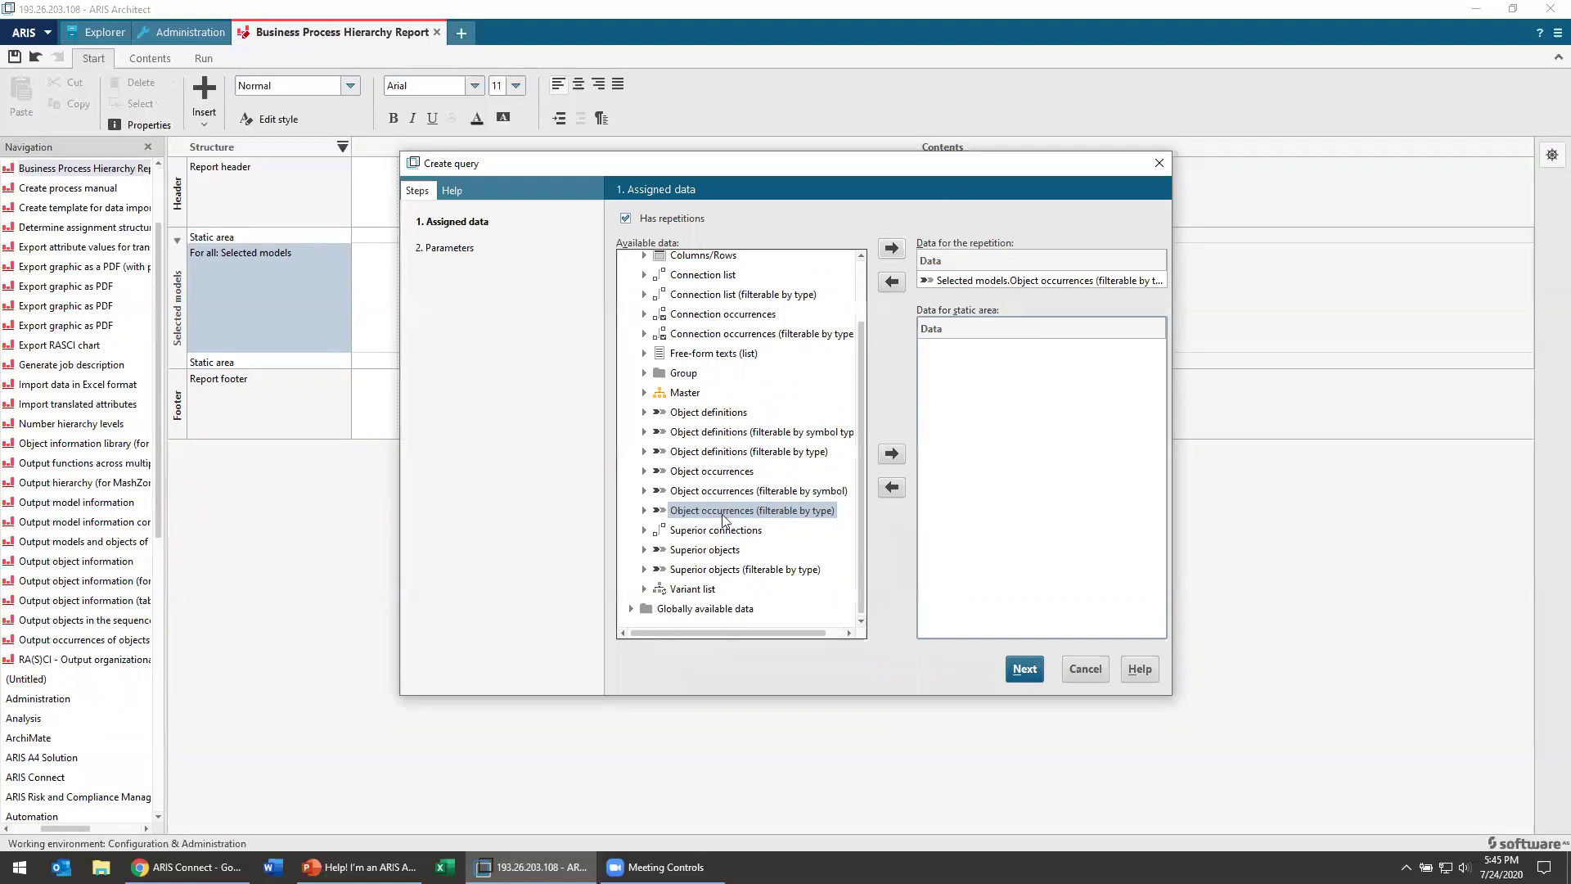
# Step: Filter the query to object type Function, sort by Object name, and finish it
pyautogui.click(1024, 669)
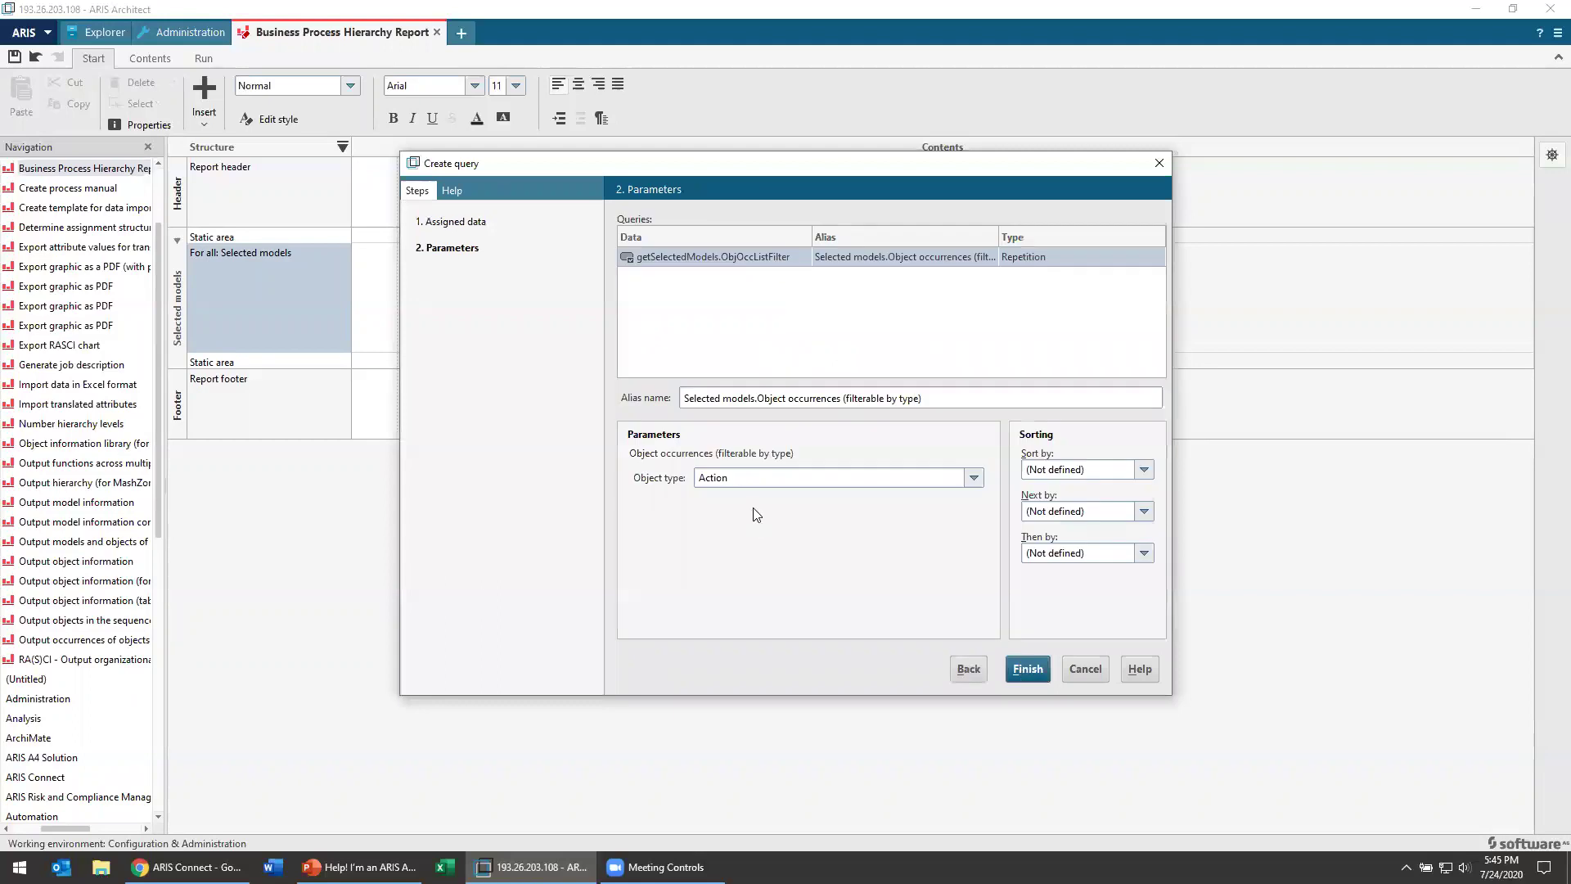
pyautogui.click(955, 481)
pyautogui.write('fu')
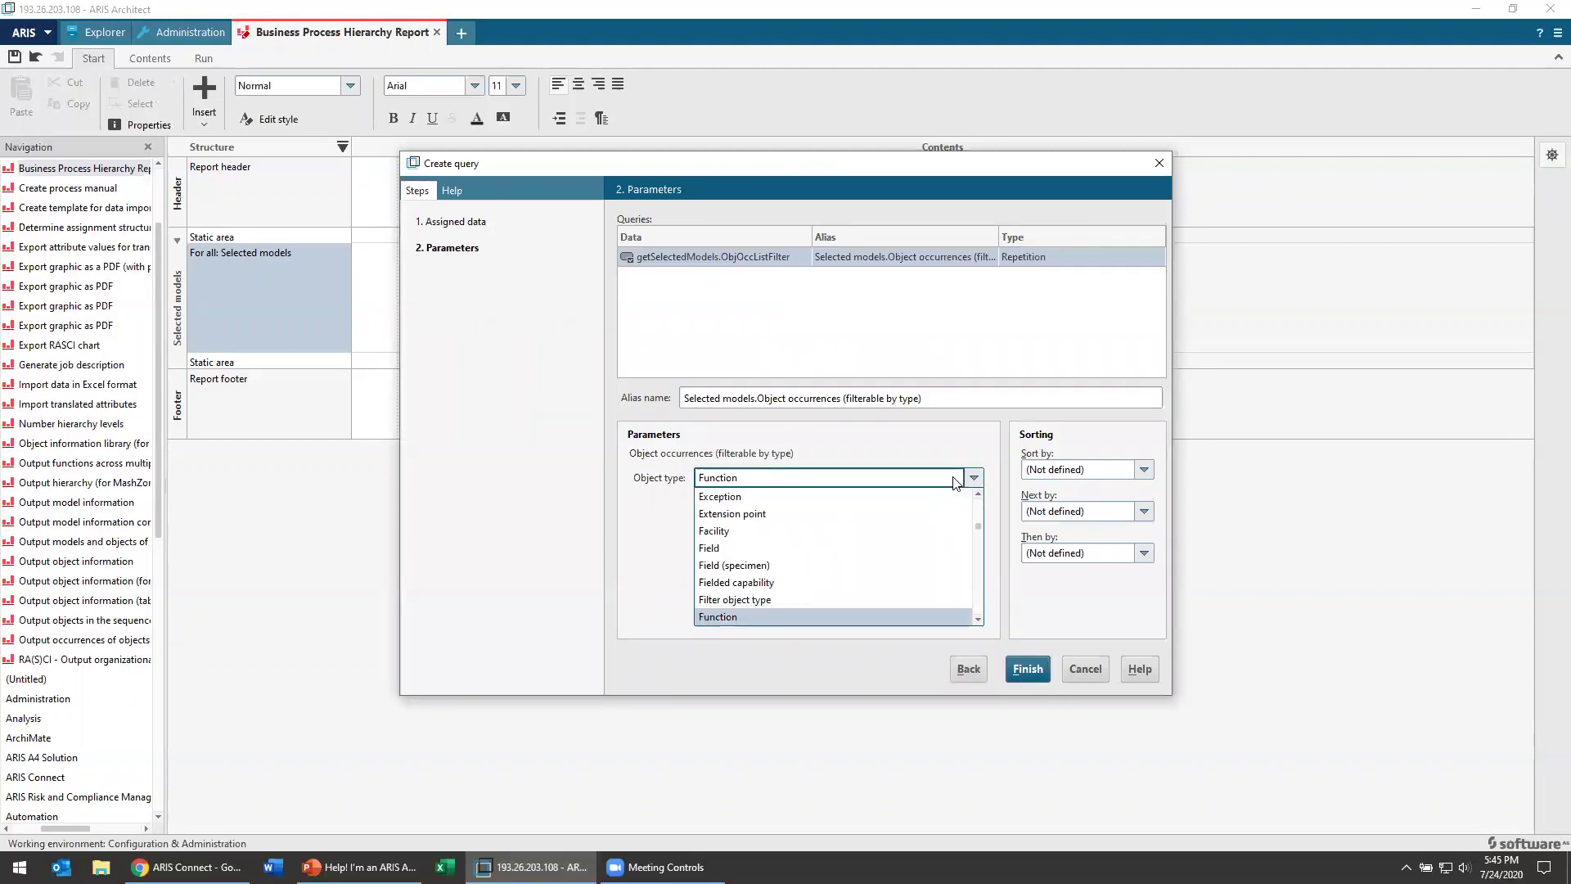
pyautogui.click(790, 615)
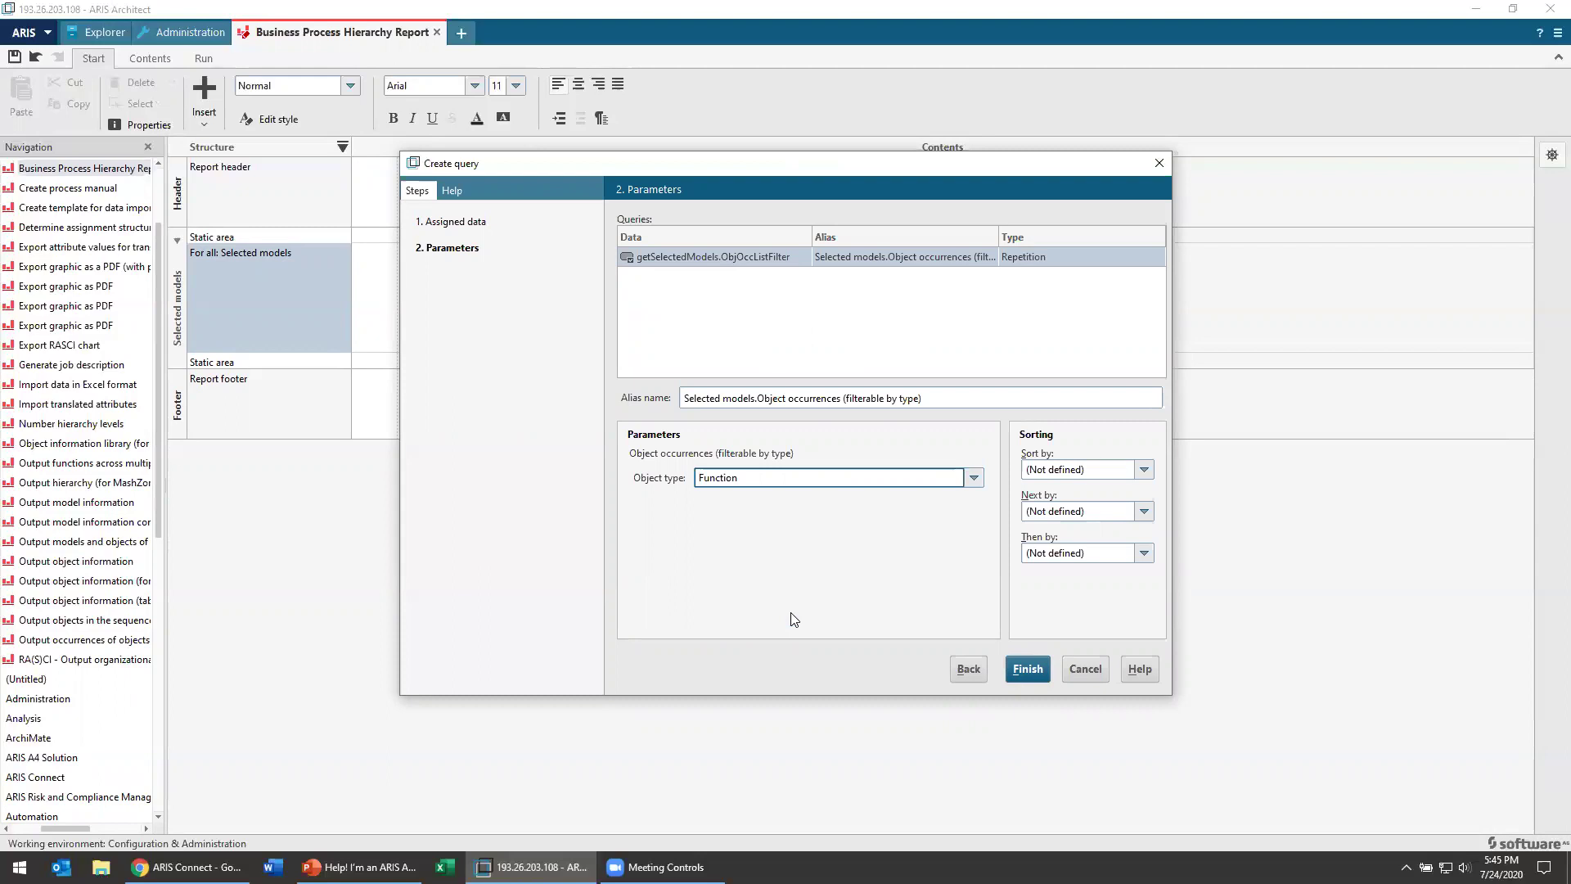
pyautogui.click(1133, 469)
pyautogui.scroll(-2, 1129, 556)
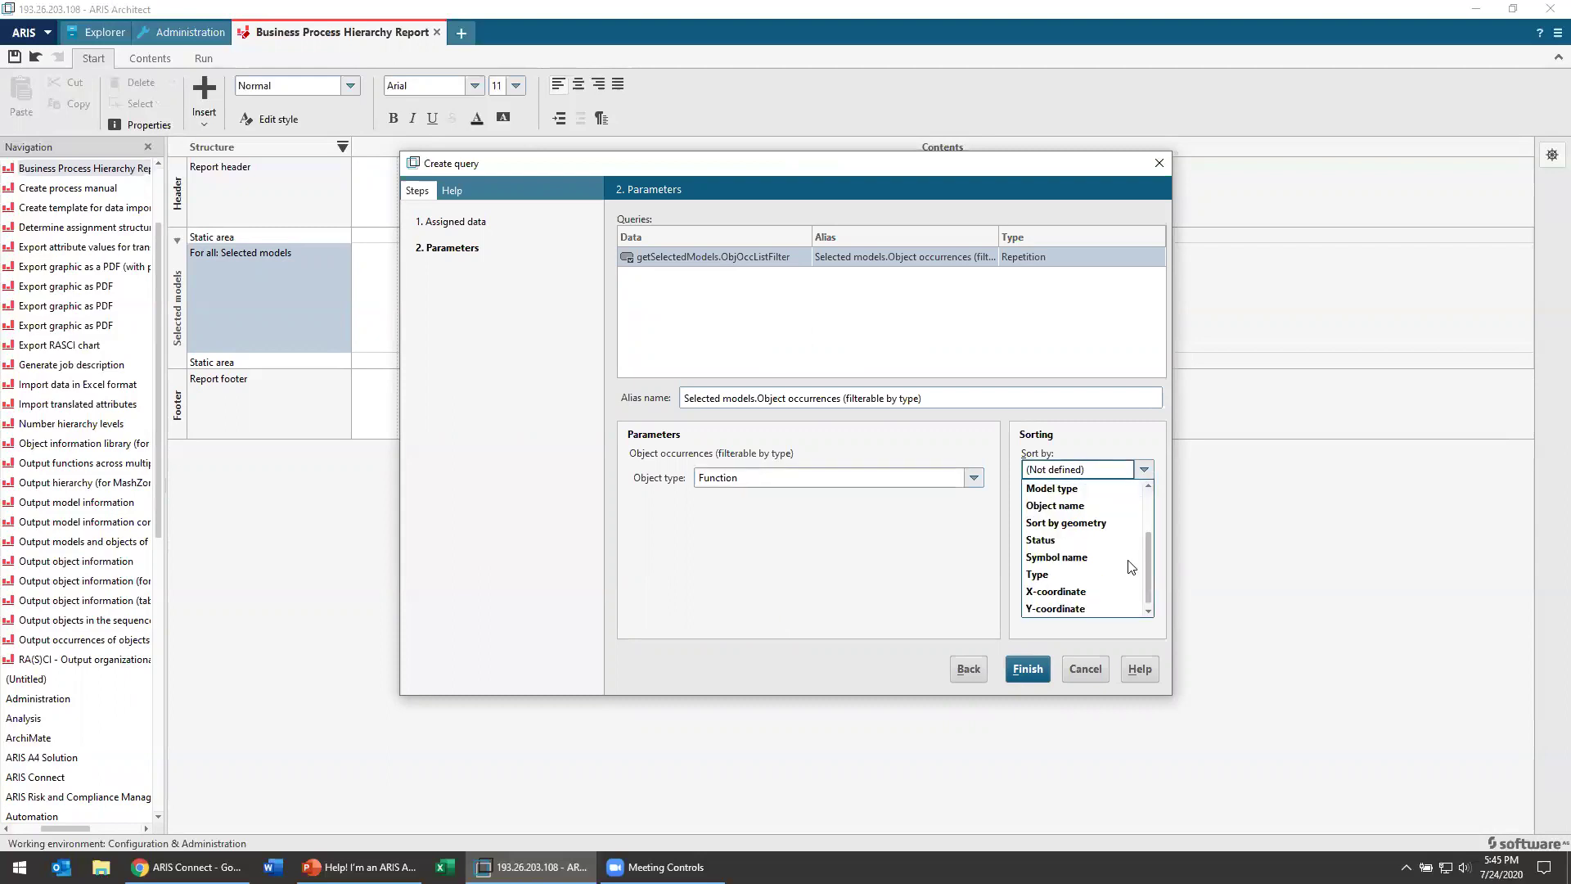
pyautogui.click(1071, 505)
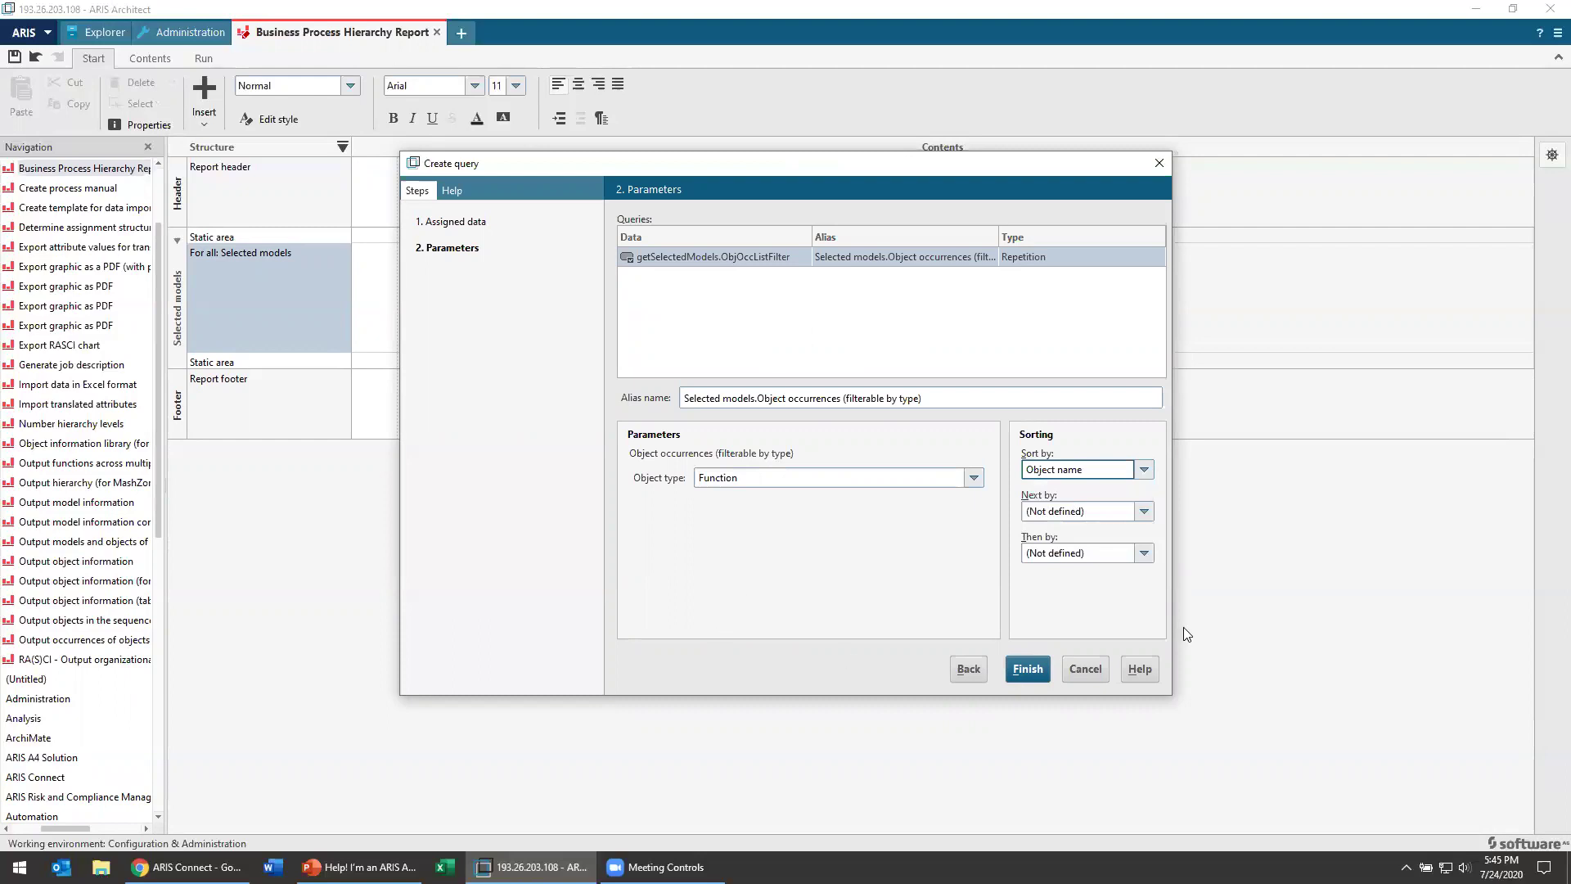
pyautogui.click(1027, 669)
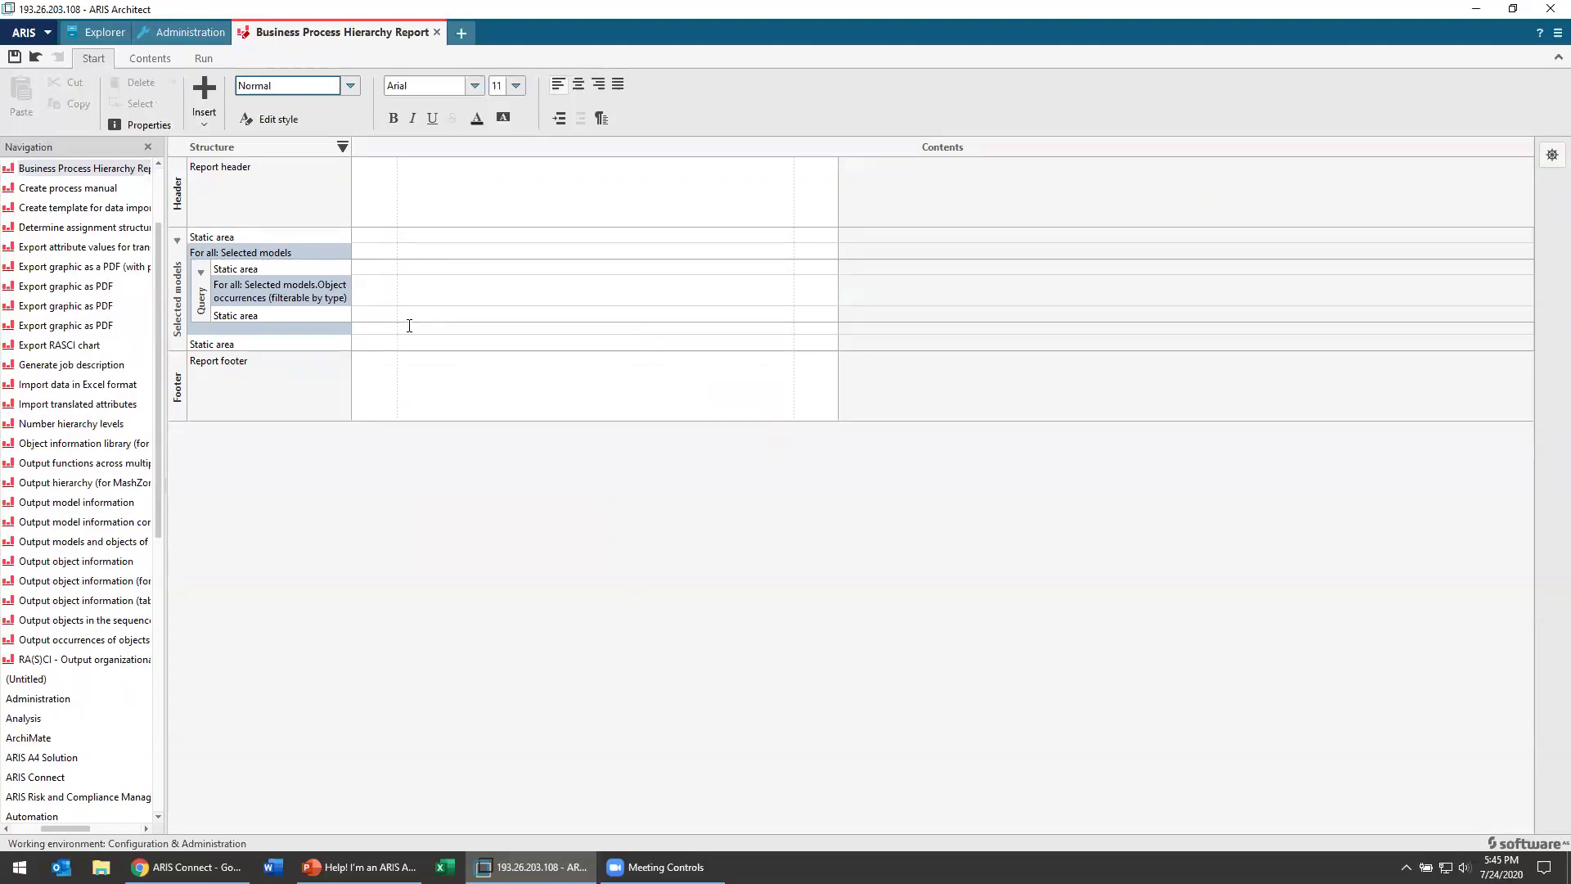
# Step: Insert a formatting table into the top static area with default settings
pyautogui.click(421, 234)
pyautogui.rightClick(421, 234)
pyautogui.moveTo(489, 290)
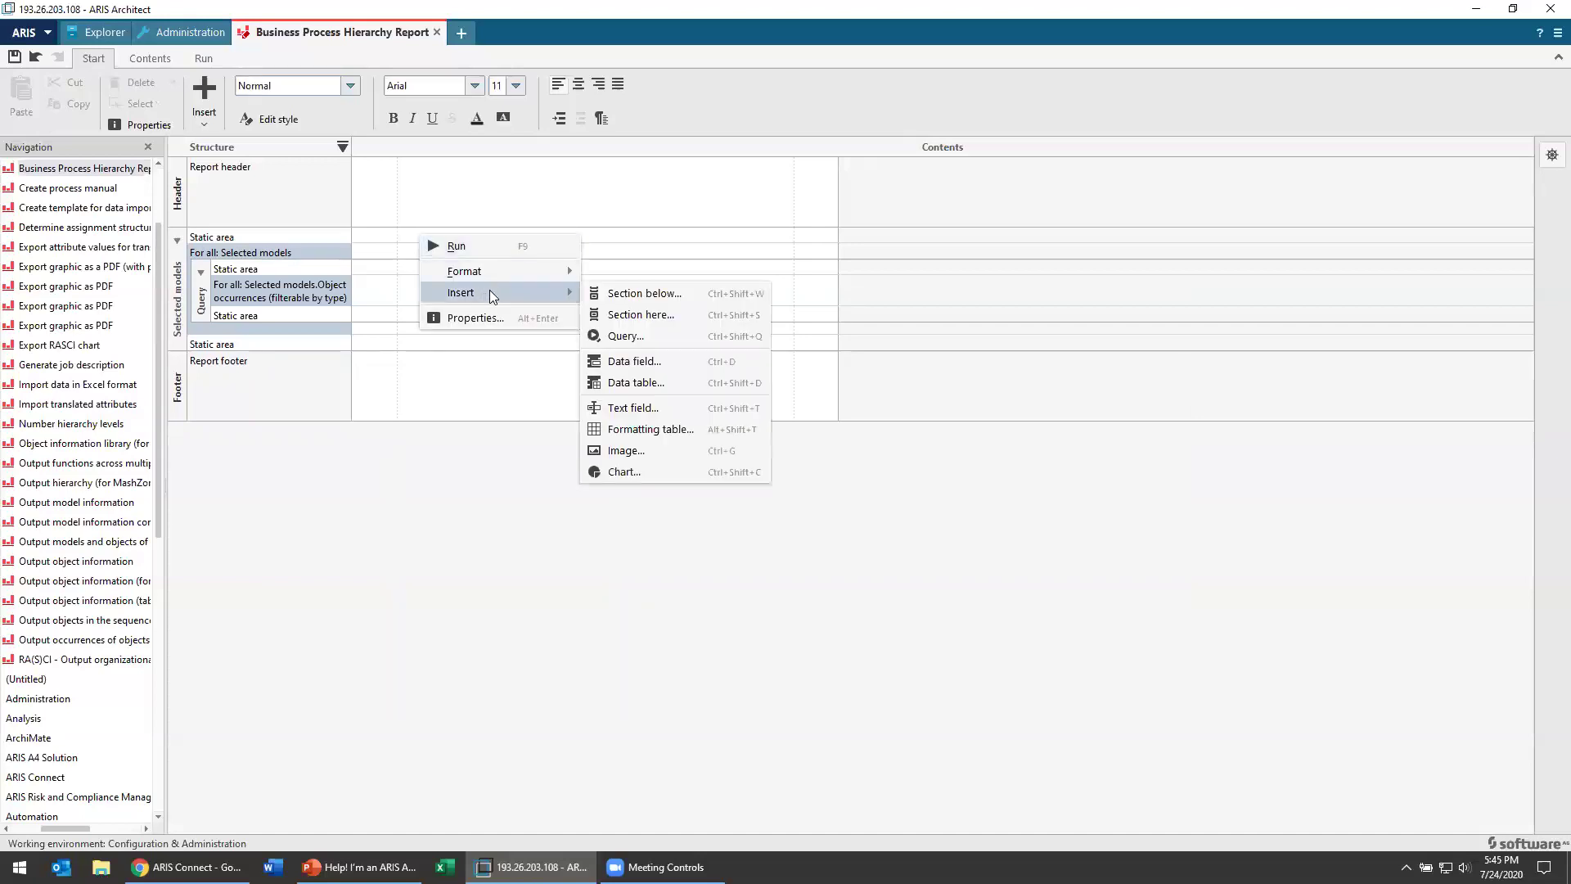
pyautogui.click(669, 429)
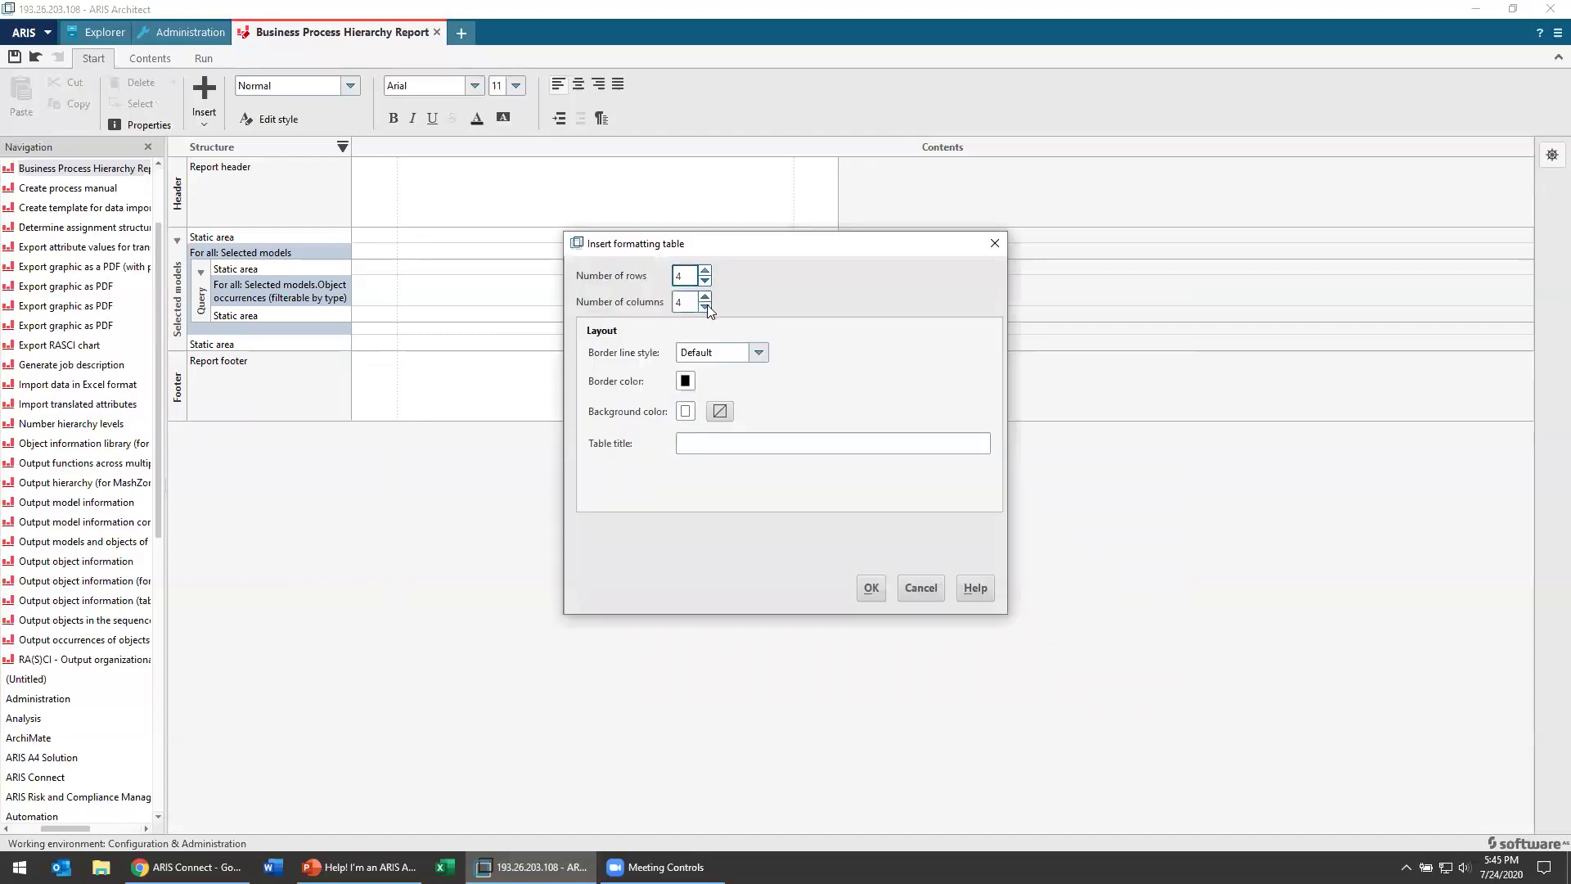
pyautogui.click(872, 589)
# Step: Fill the table cells with the headings Domain, Scenario and Process
pyautogui.click(445, 247)
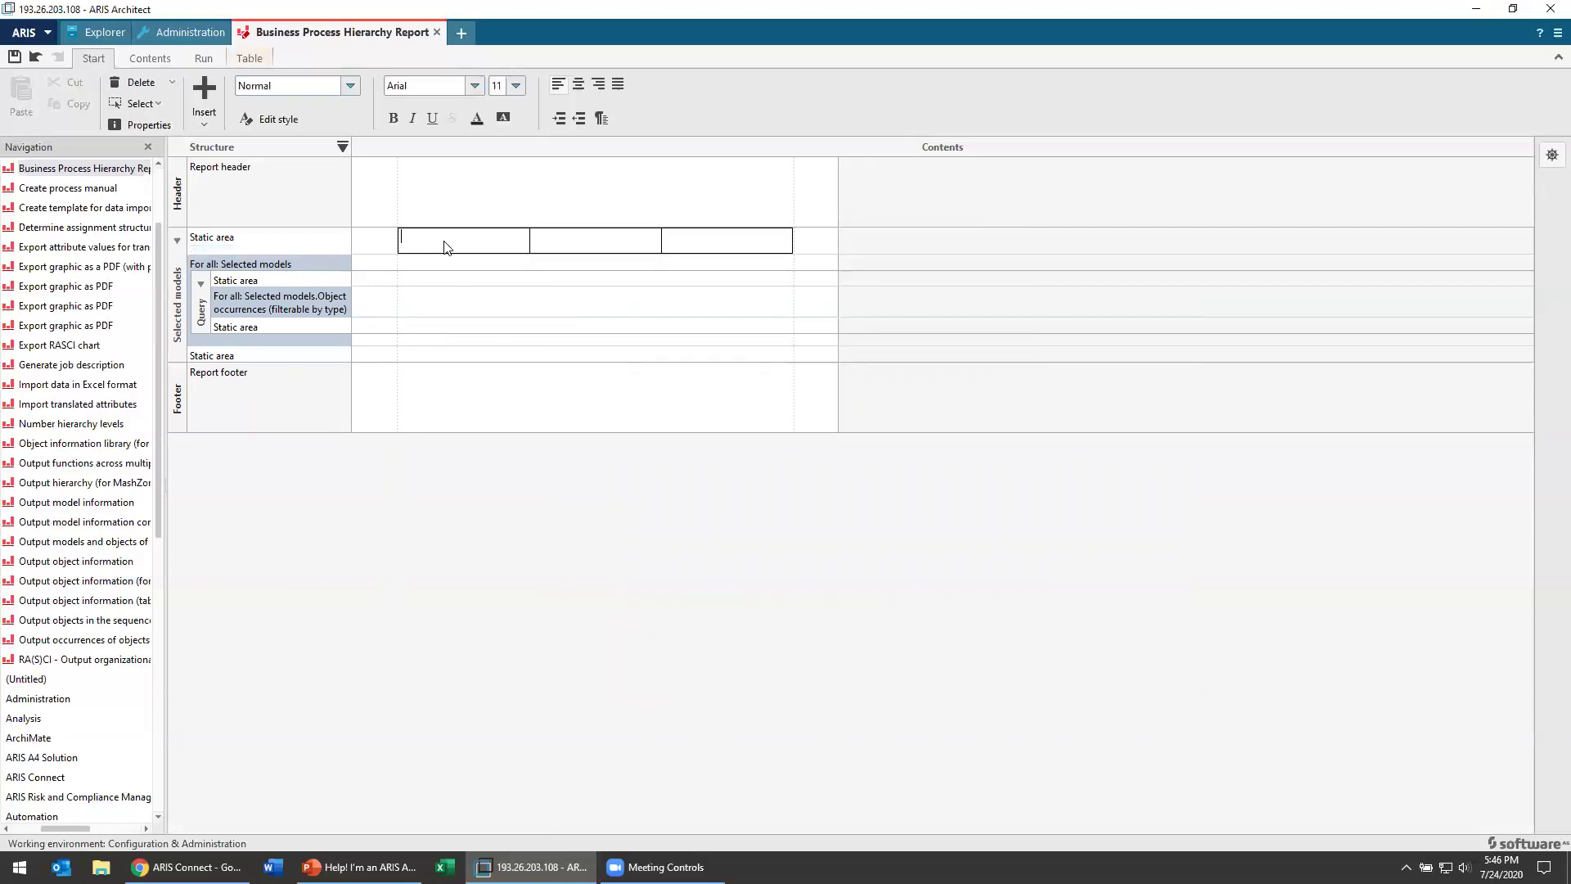
pyautogui.write('Domain')
pyautogui.press('Tab')
pyautogui.write('Scena')
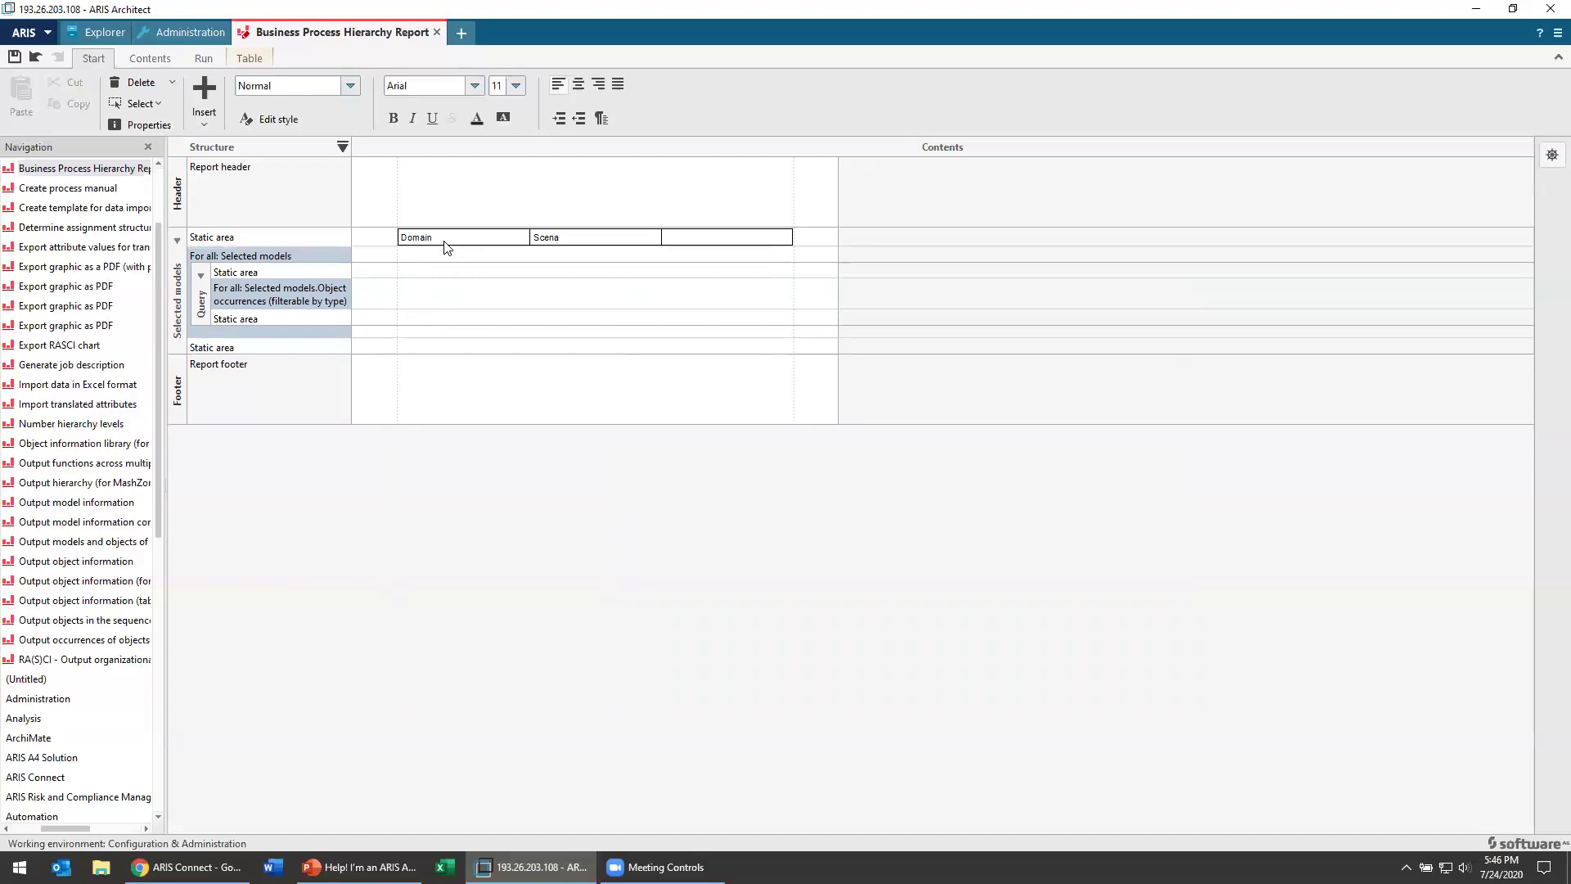
pyautogui.write('rio')
pyautogui.write('Process')
pyautogui.click(451, 299)
# Step: Insert a three-column formatting table inside the object-occurrence query
pyautogui.rightClick(424, 288)
pyautogui.moveTo(481, 348)
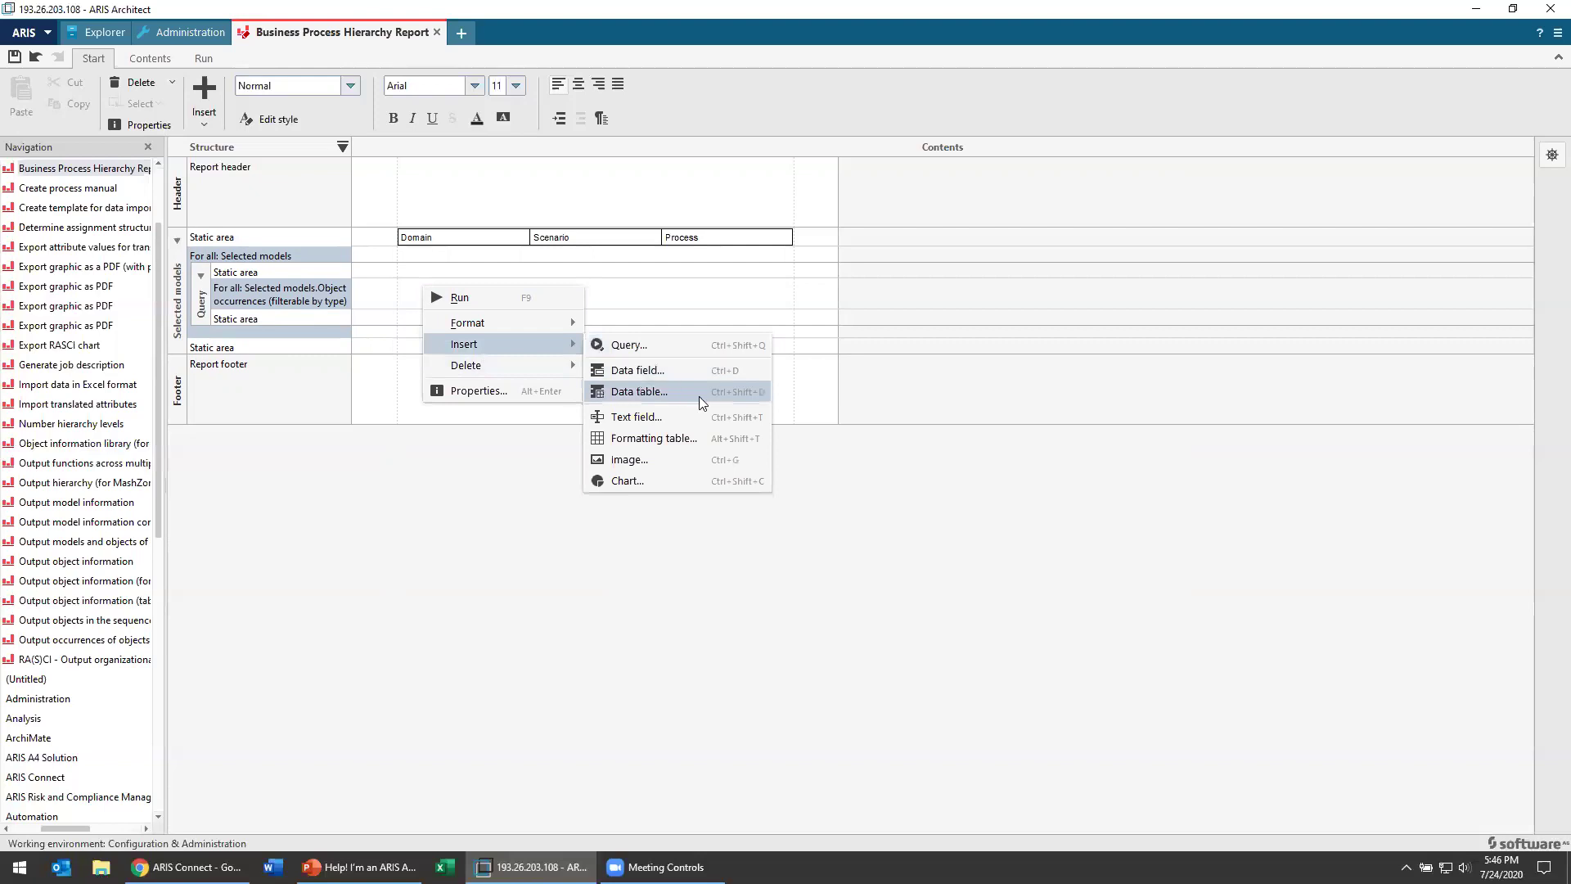
pyautogui.click(686, 438)
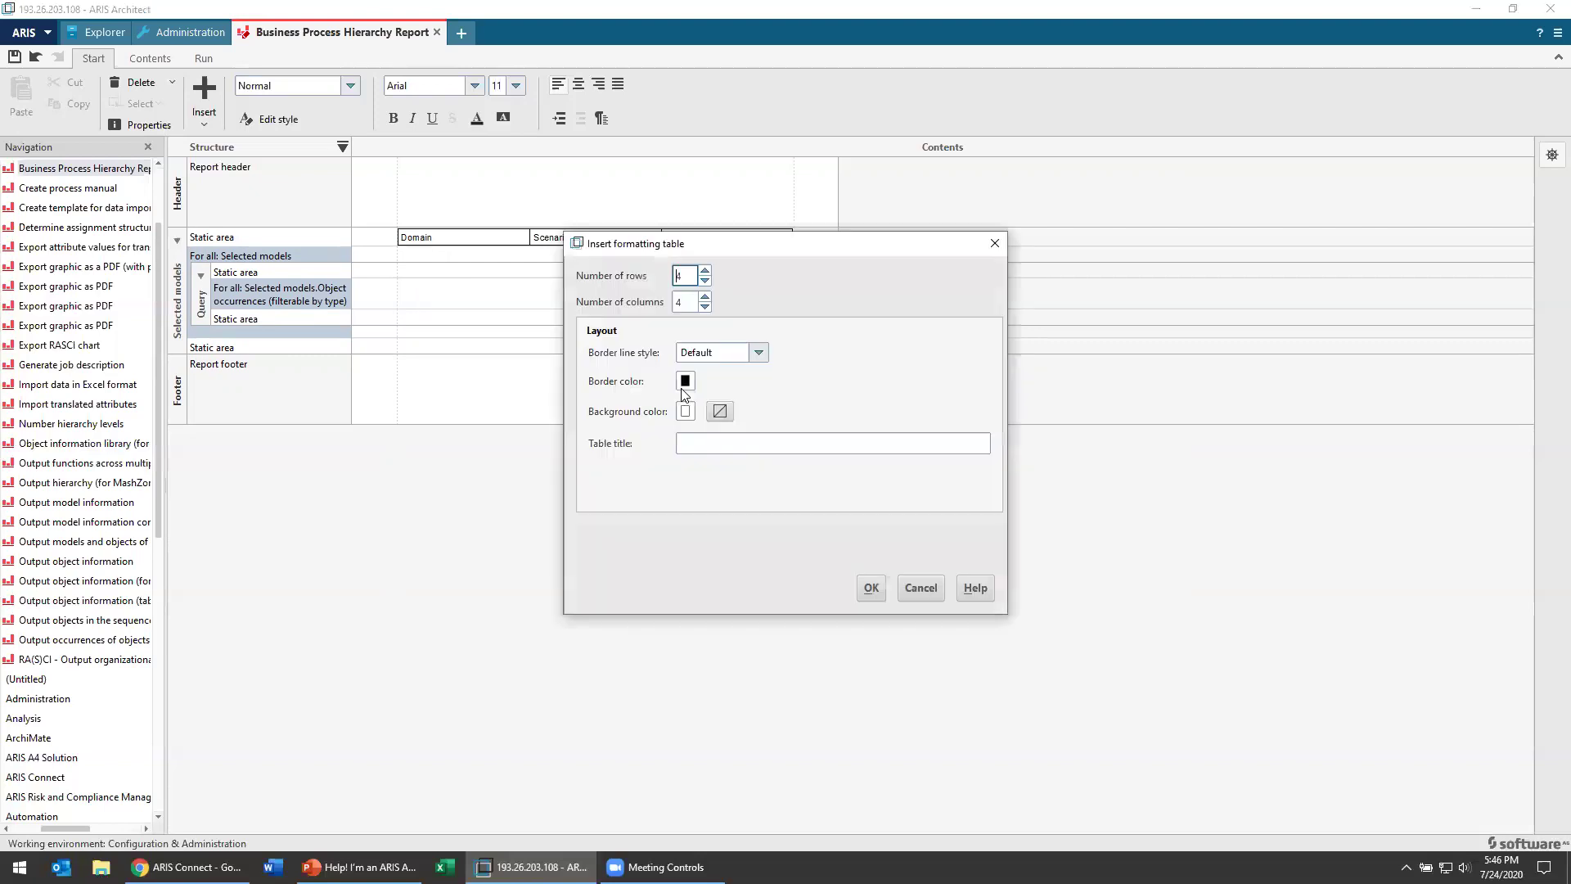
pyautogui.click(704, 306)
pyautogui.click(871, 588)
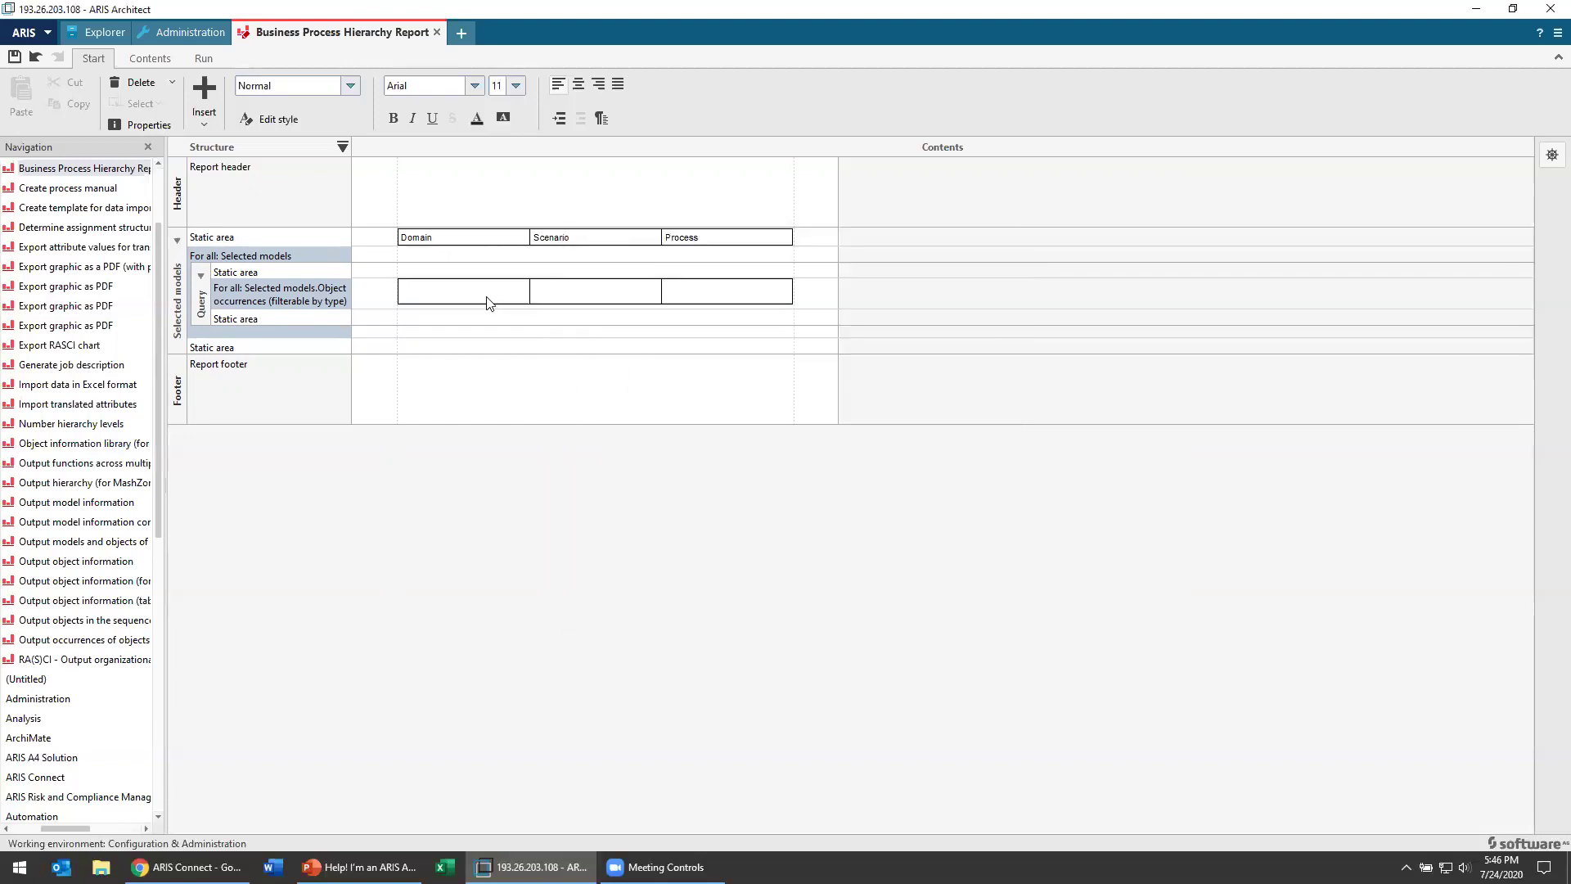
pyautogui.click(421, 292)
# Step: Put the occurrence Name data field in the first cell and add an empty line below the table
pyautogui.moveTo(283, 306)
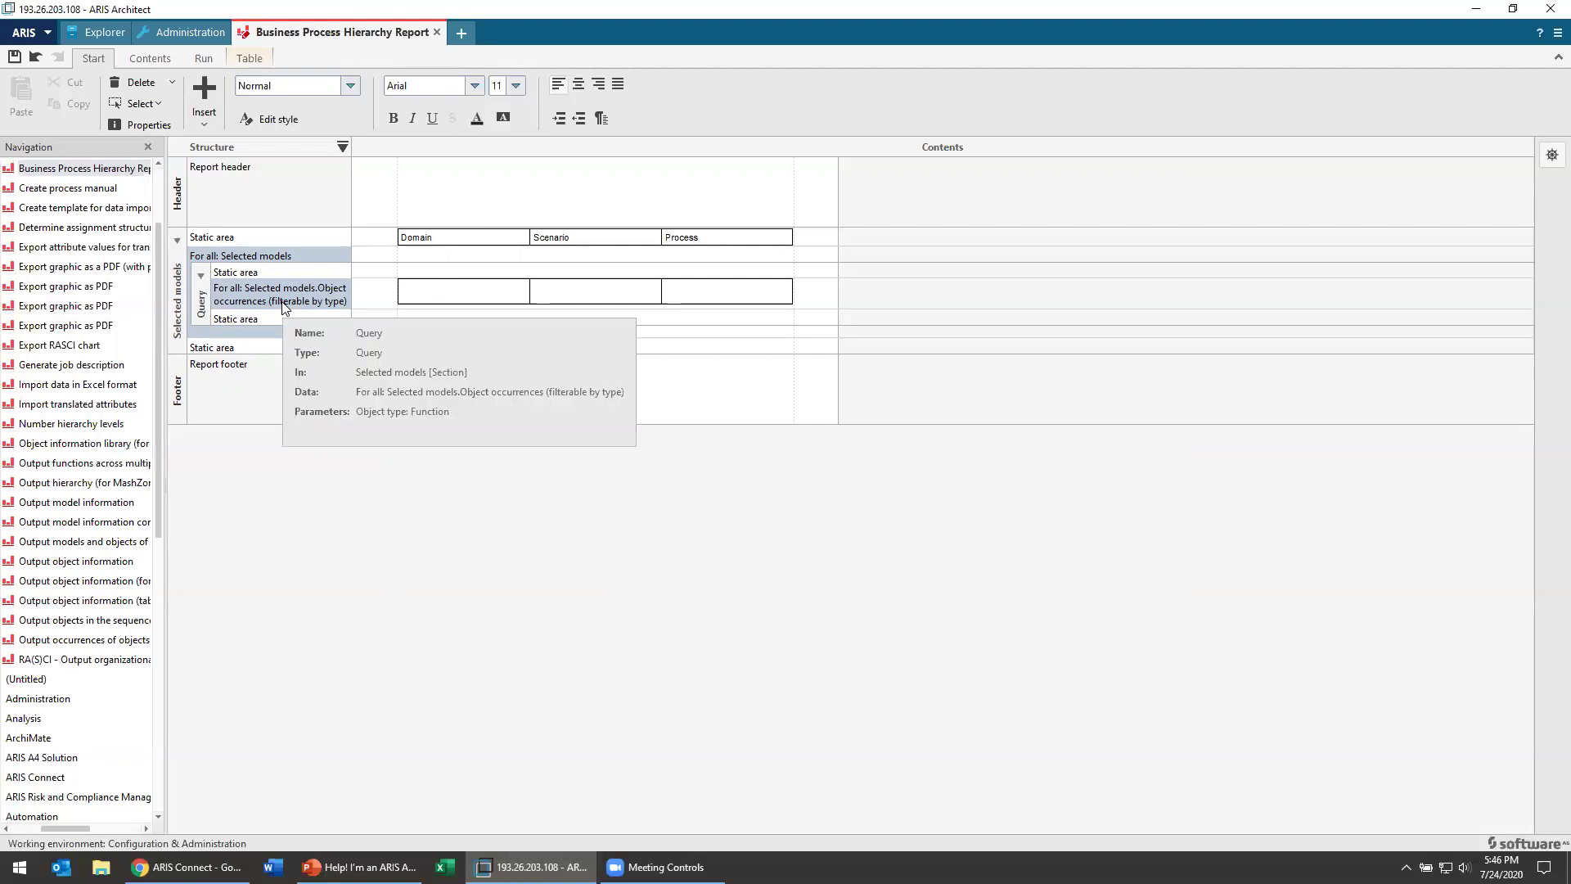
pyautogui.rightClick(463, 297)
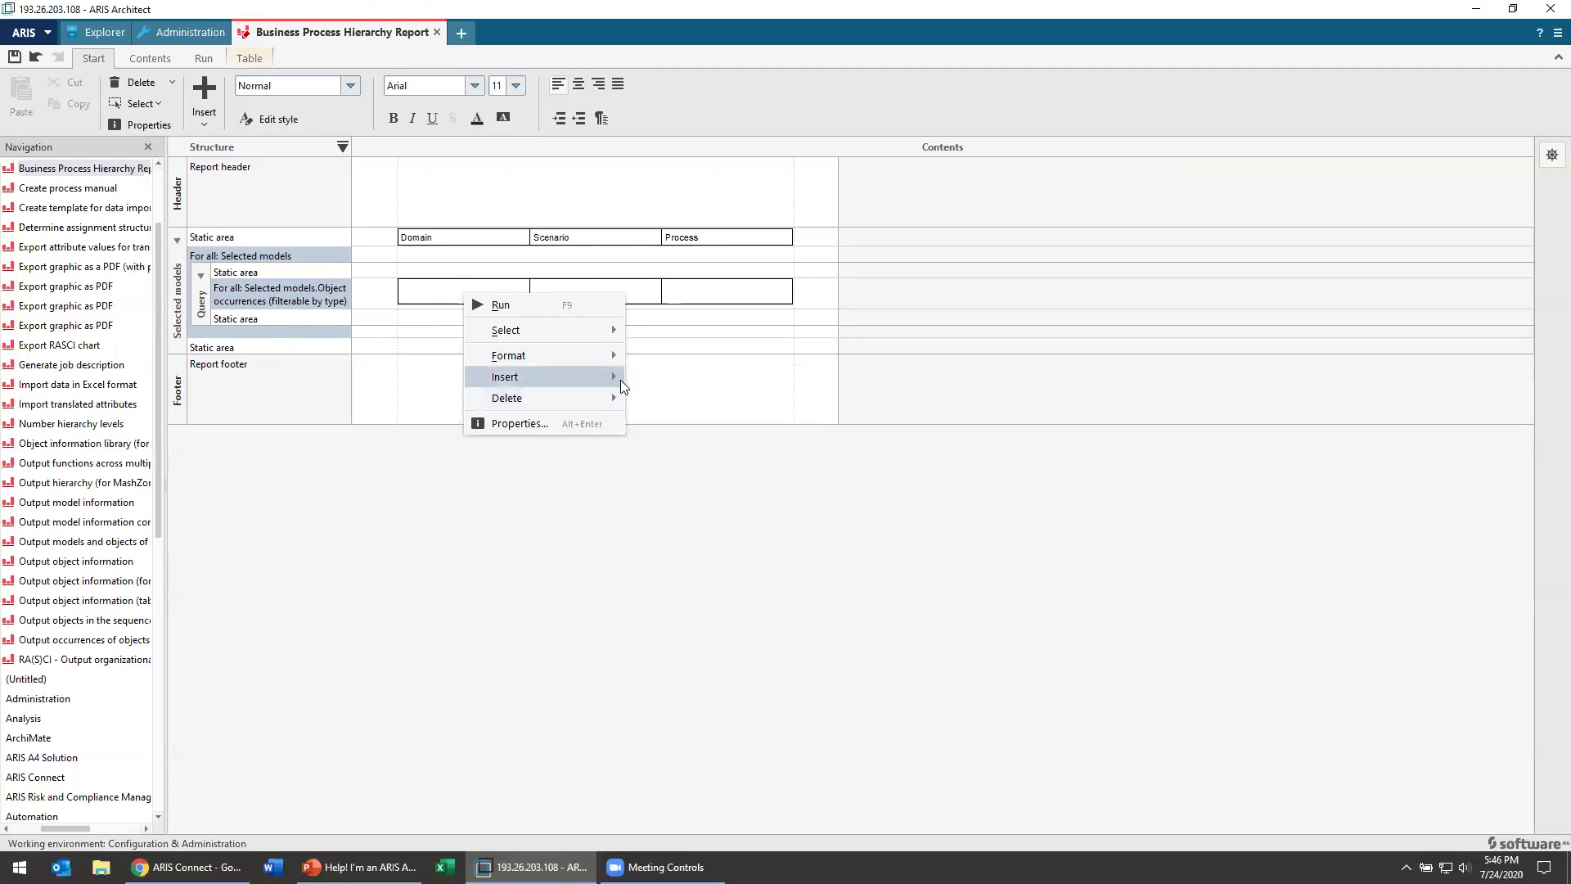
pyautogui.click(327, 317)
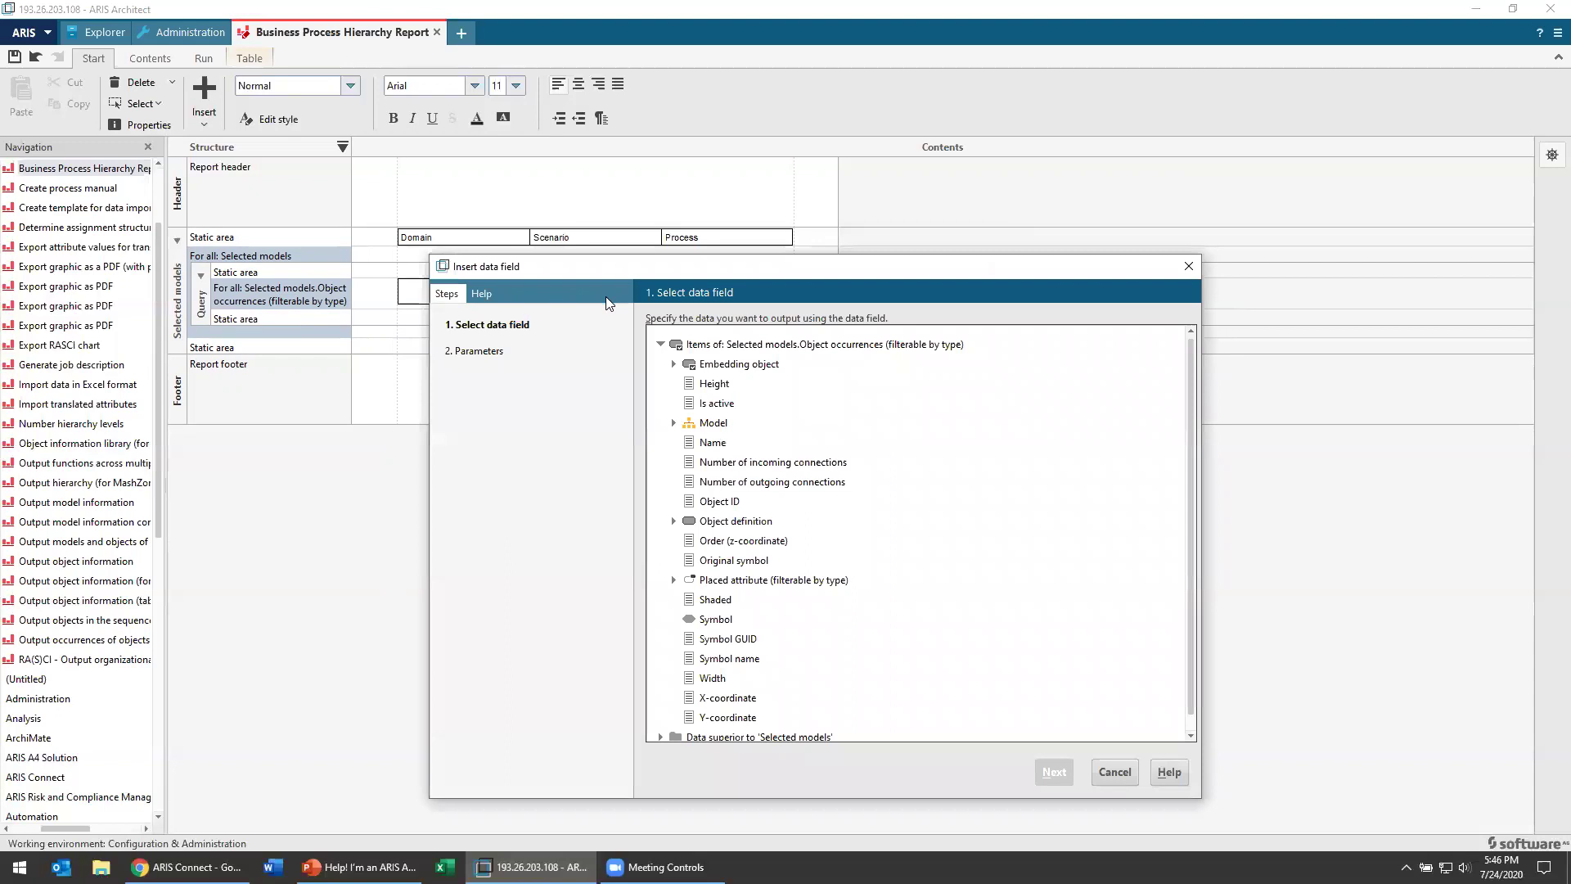
pyautogui.click(711, 443)
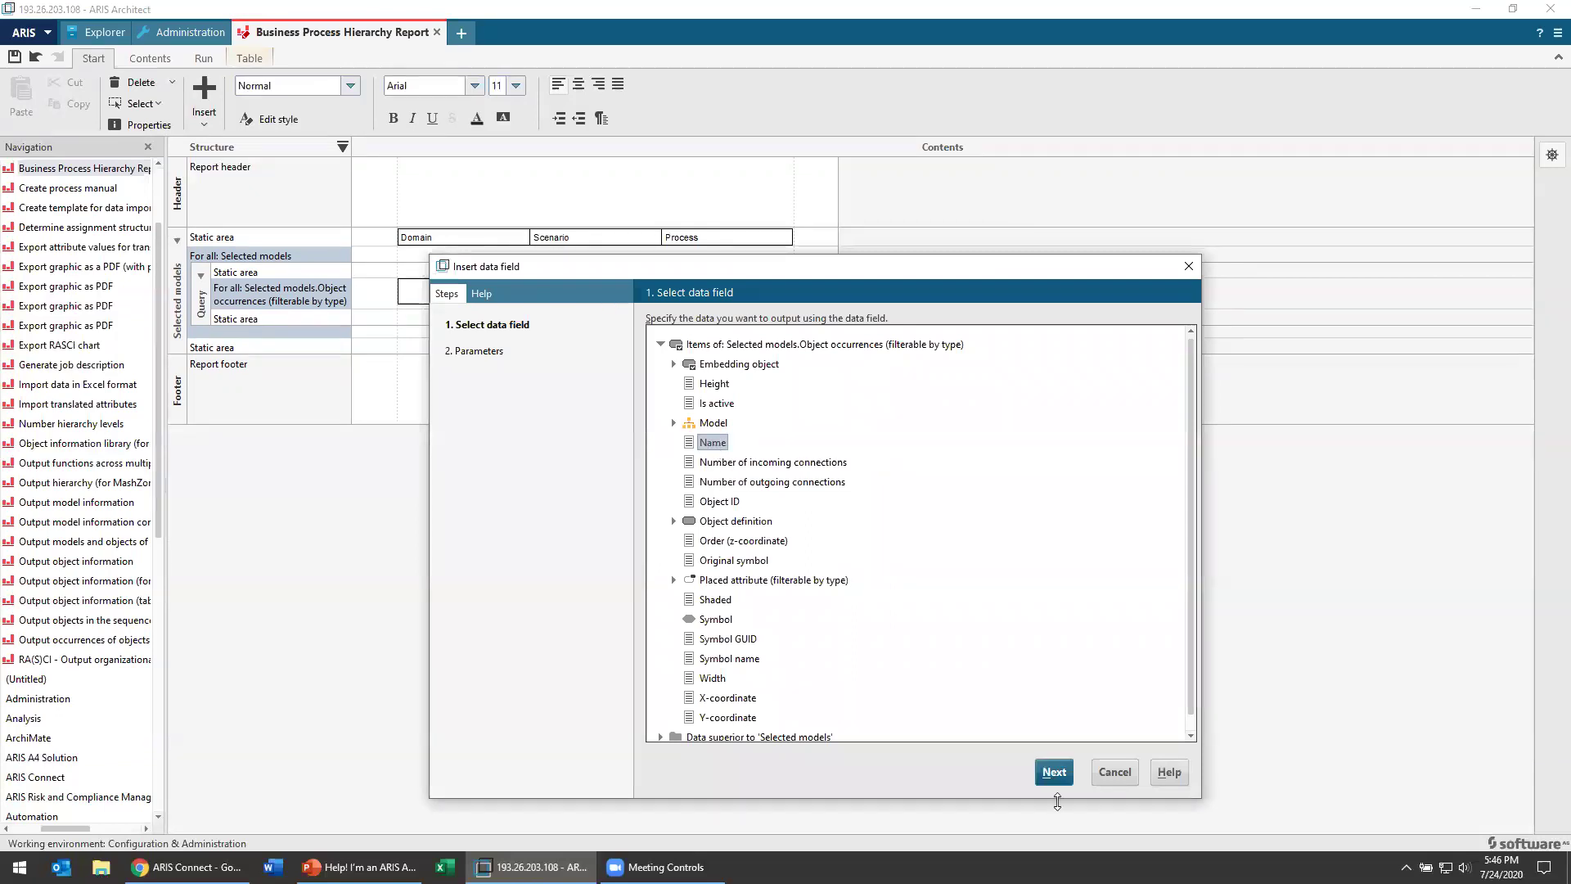
pyautogui.click(1054, 772)
pyautogui.click(1052, 770)
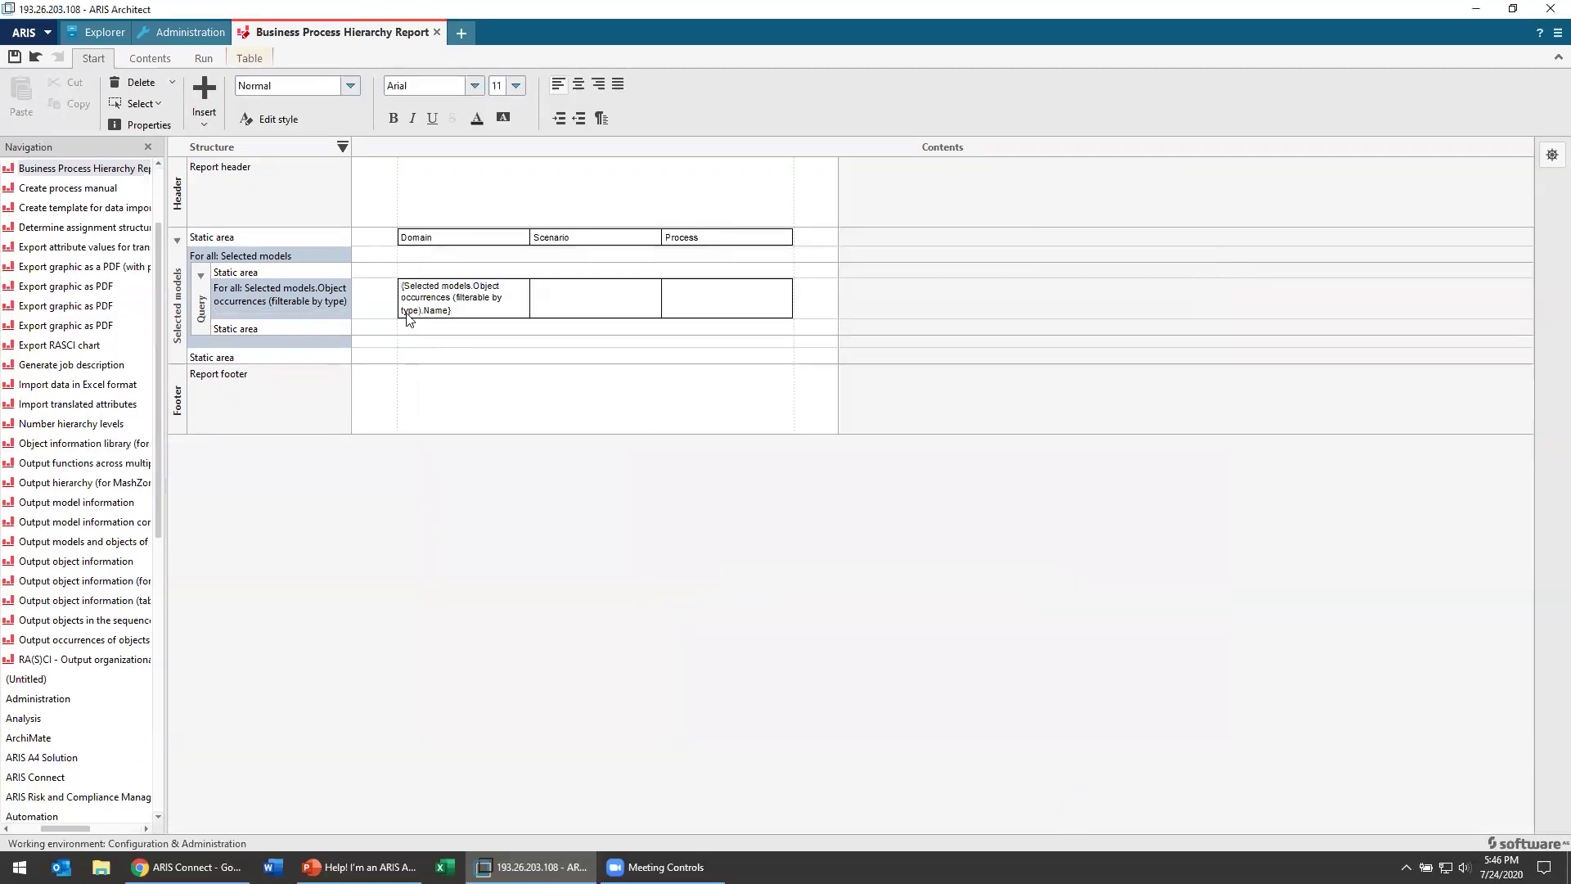
pyautogui.click(798, 304)
pyautogui.press('Return')
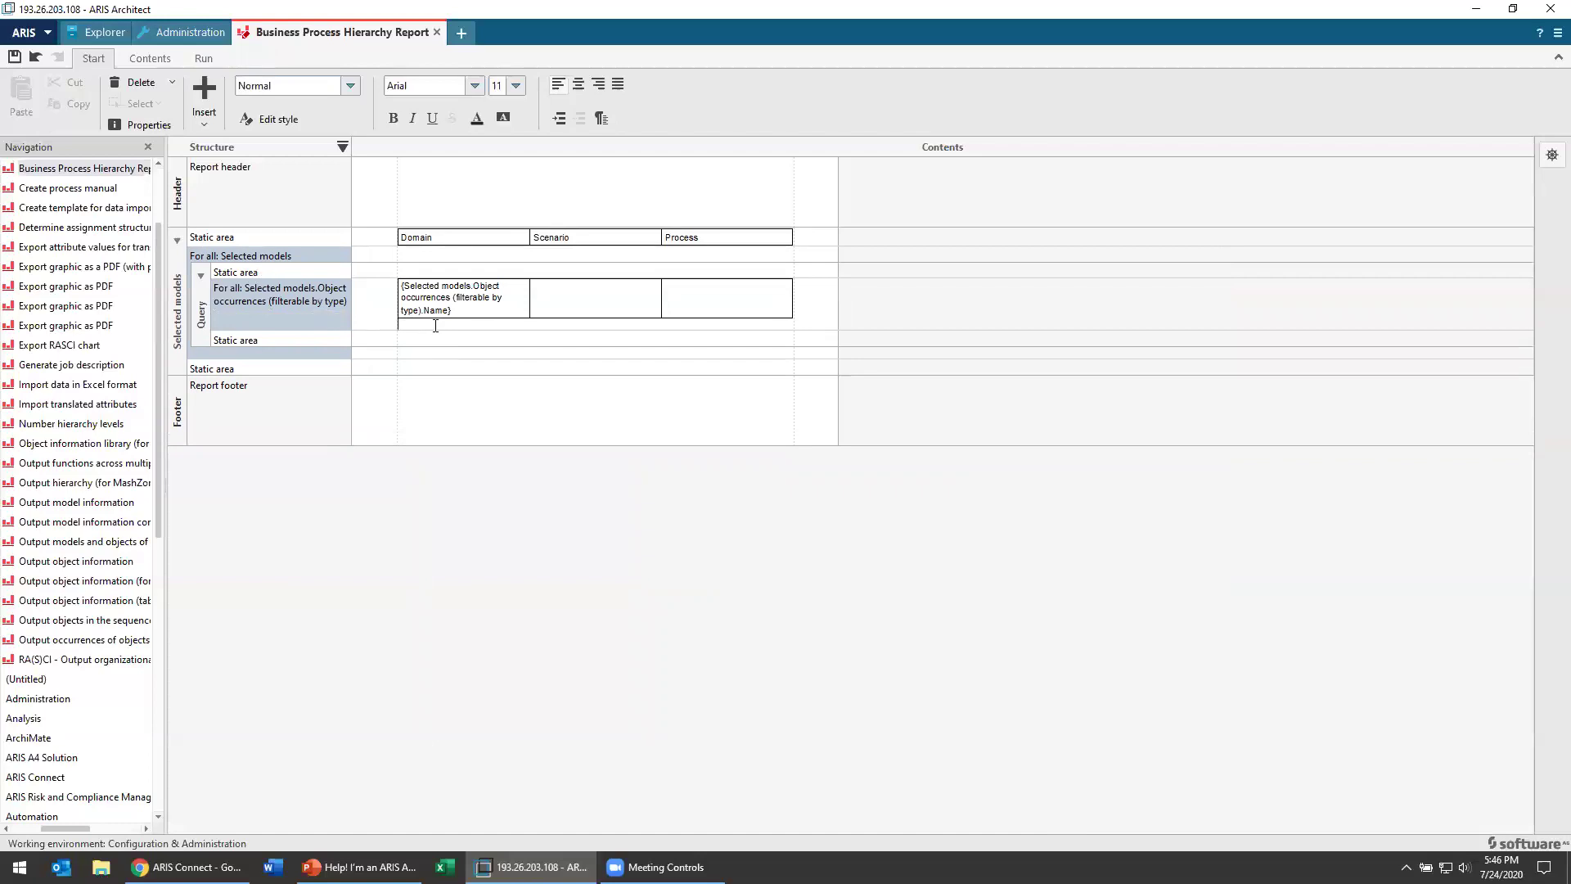
# Step: Insert a nested query below the table that repeats over Object occurrences of the assigned models
pyautogui.rightClick(435, 326)
pyautogui.moveTo(525, 384)
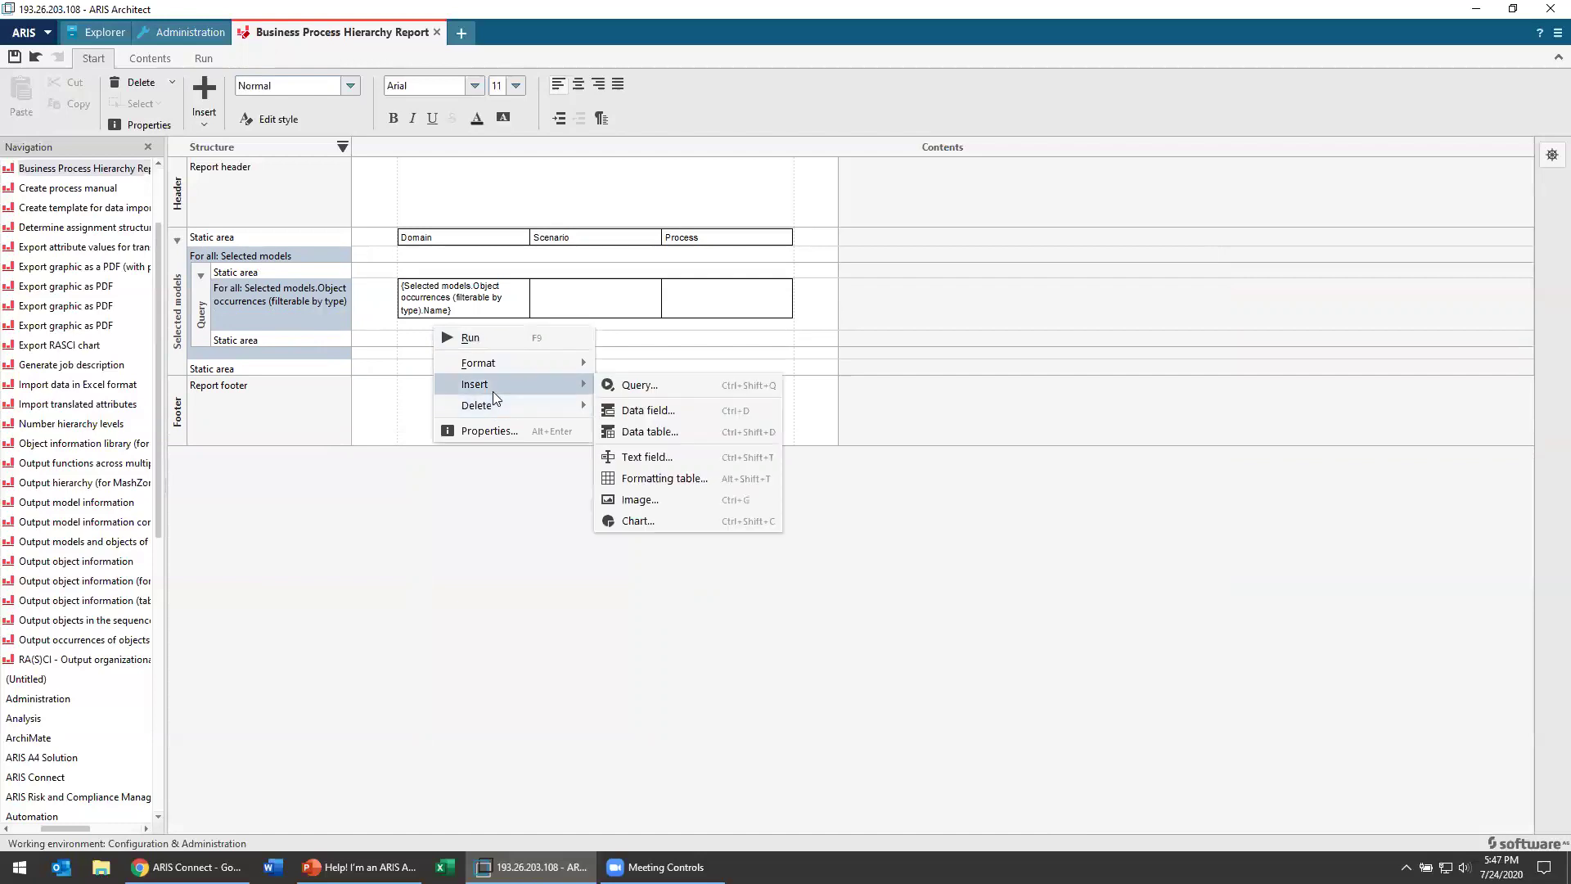
pyautogui.click(709, 386)
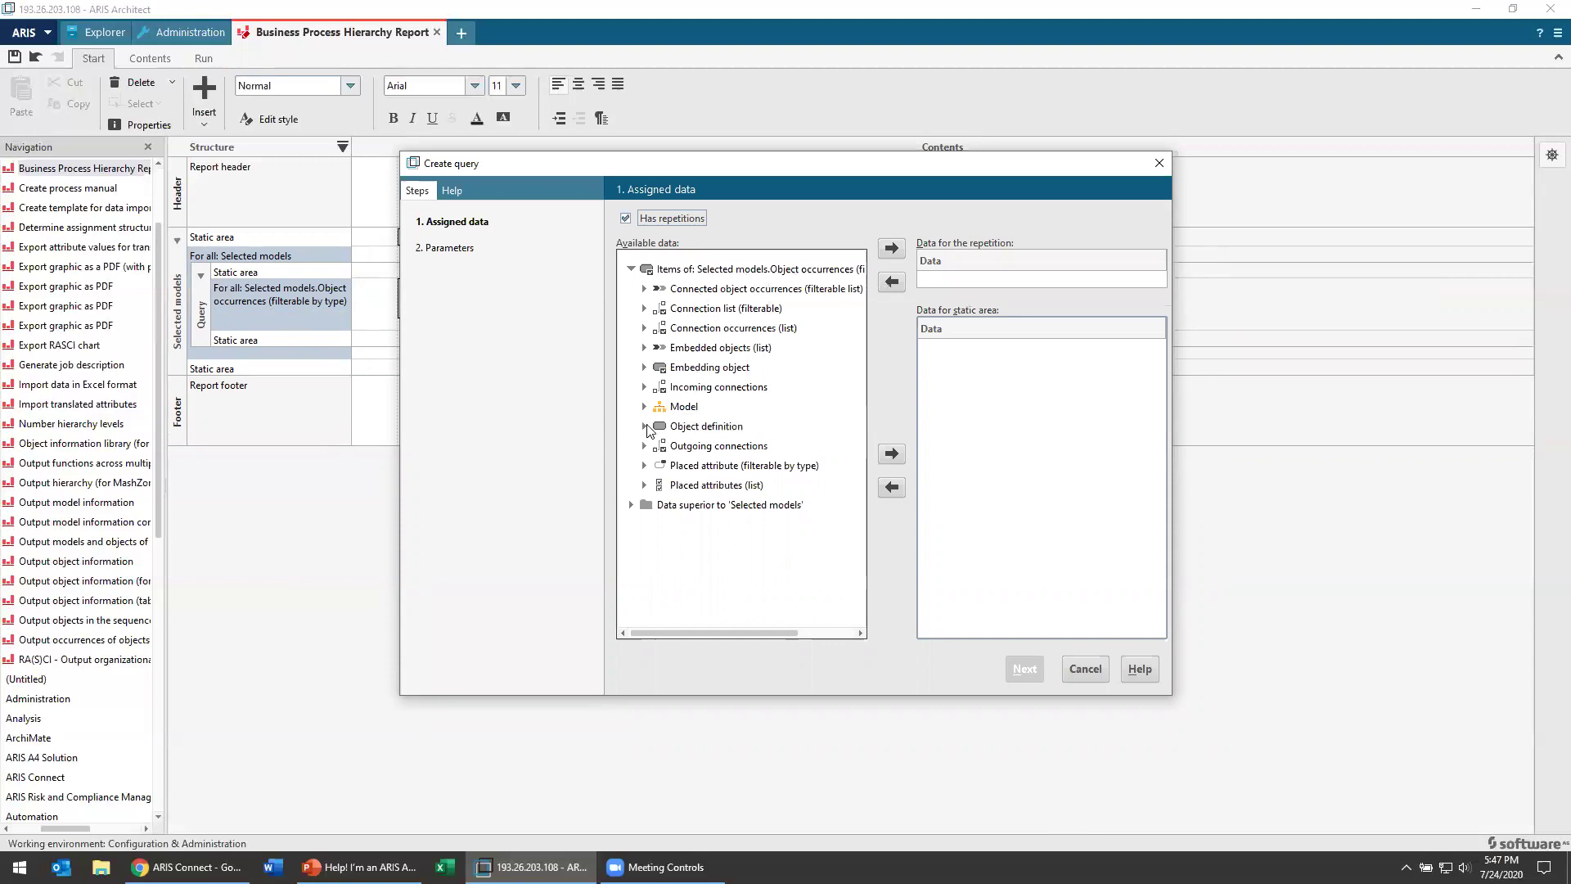
pyautogui.click(644, 426)
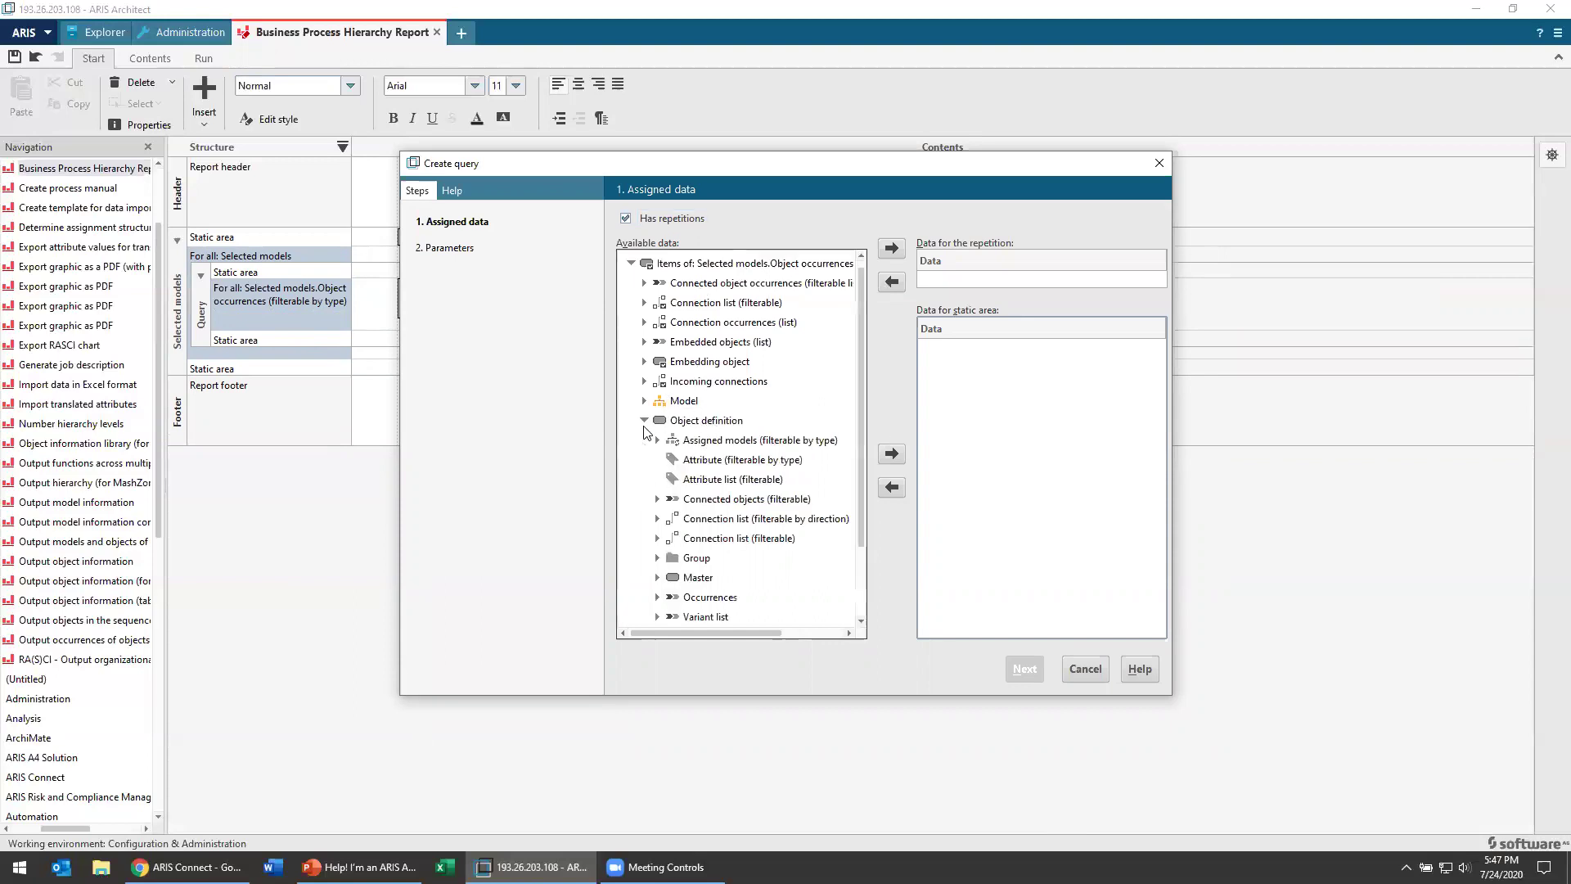
pyautogui.click(739, 440)
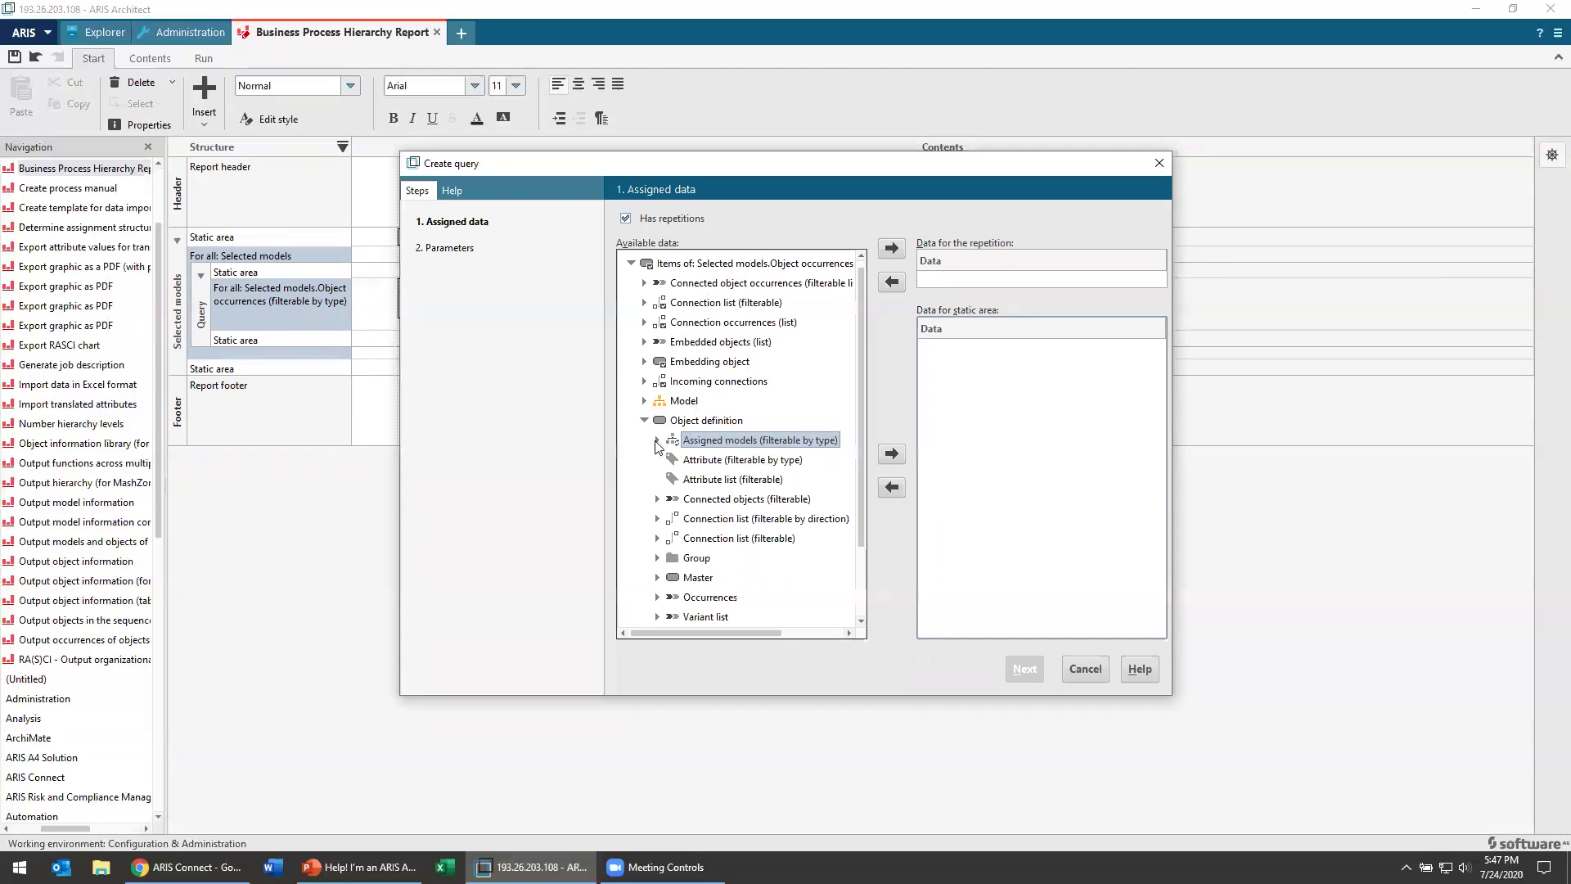
pyautogui.click(657, 442)
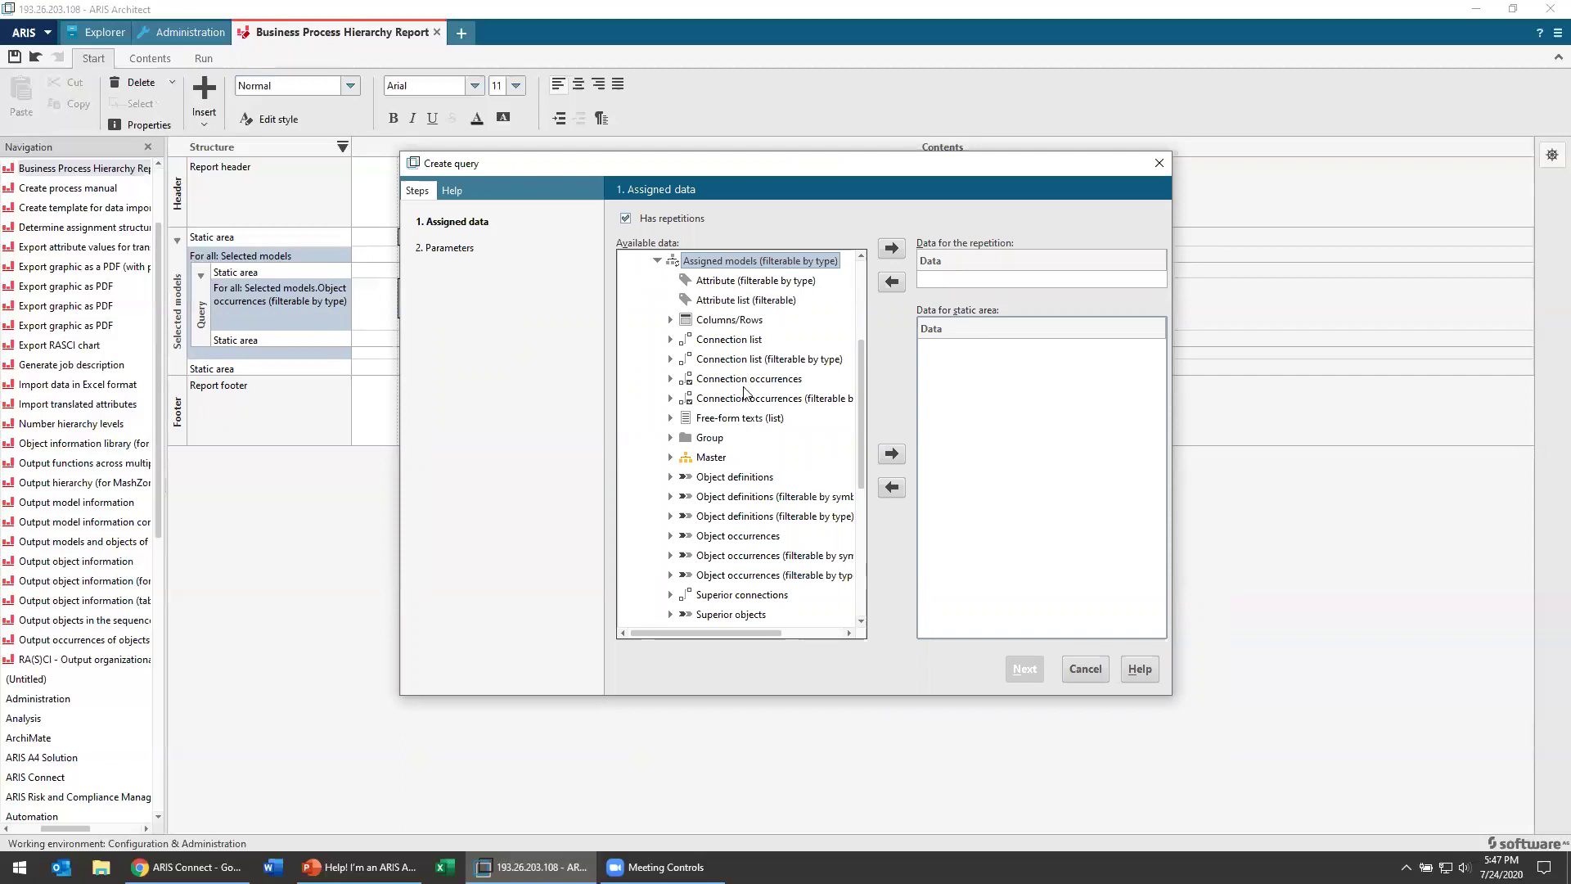
pyautogui.click(847, 573)
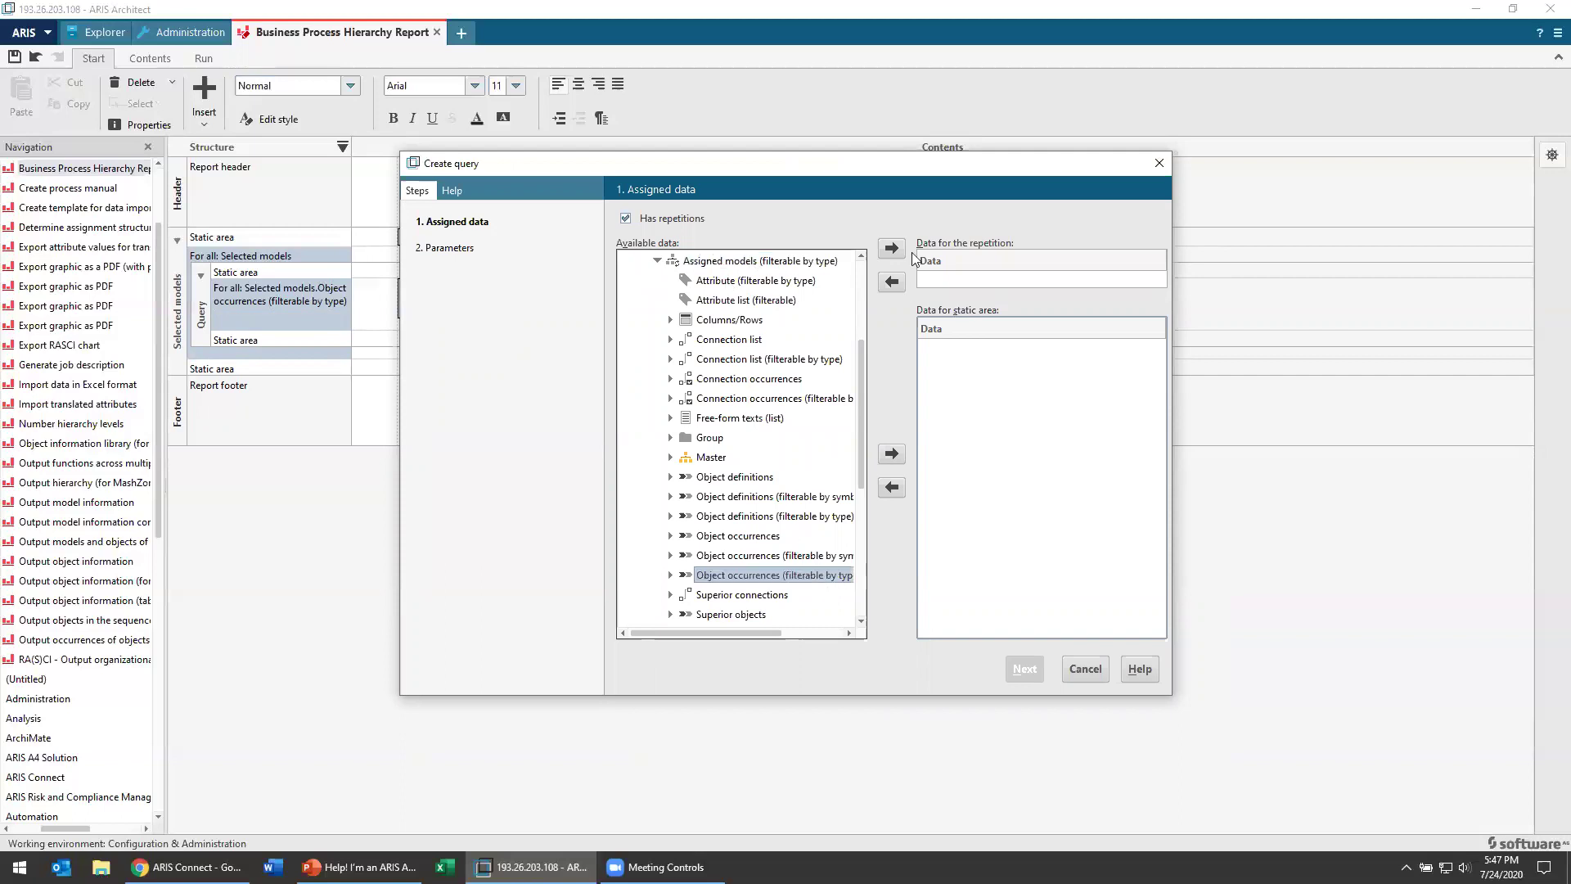
pyautogui.click(890, 249)
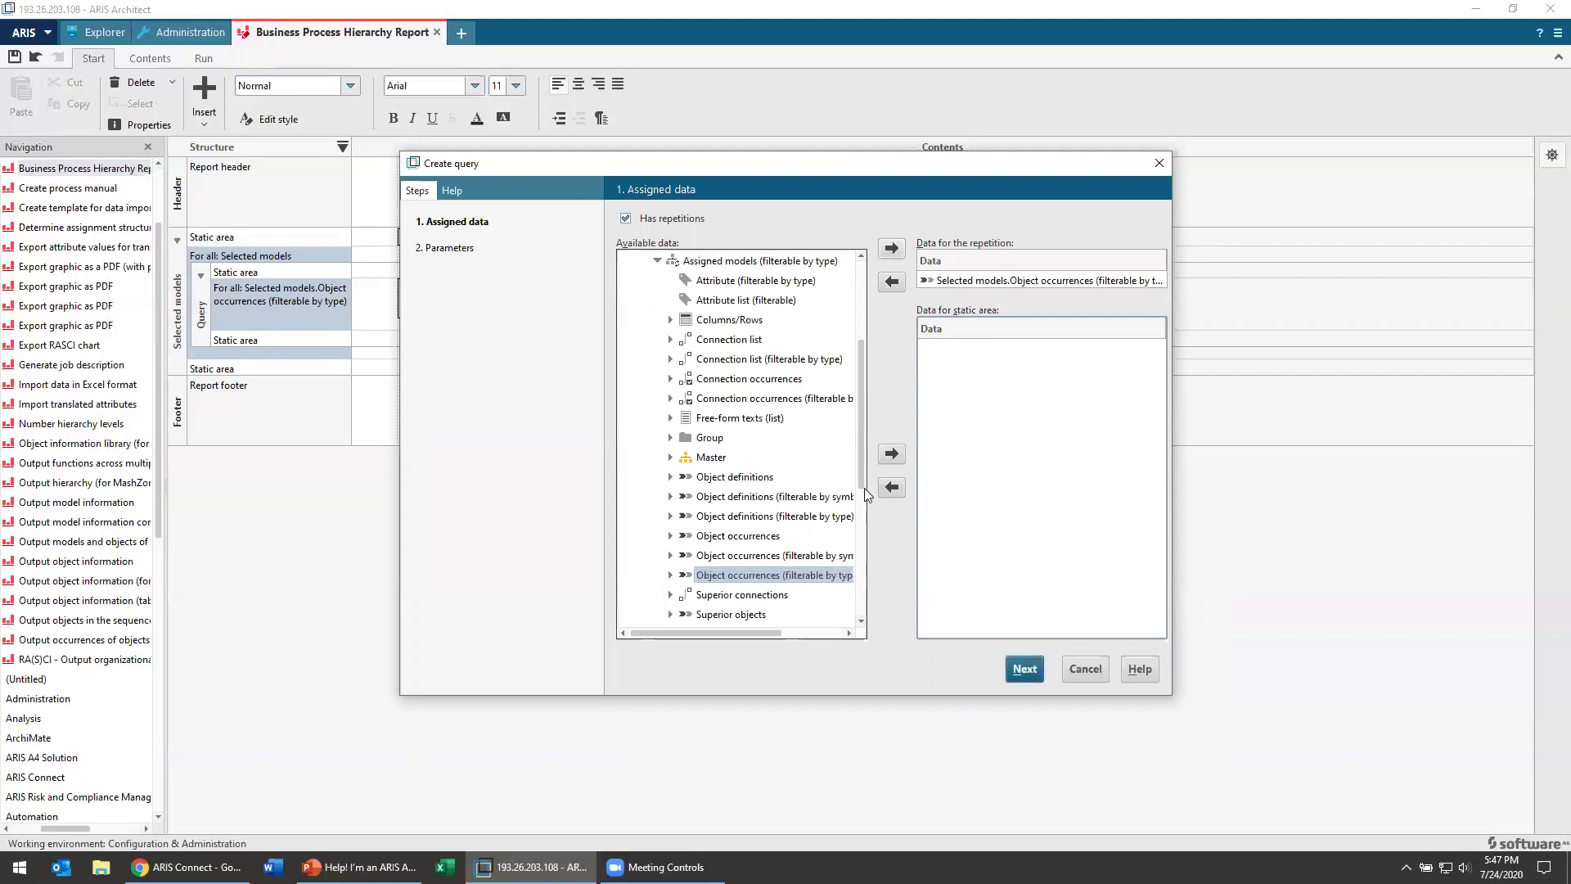
pyautogui.scroll(3, 803, 450)
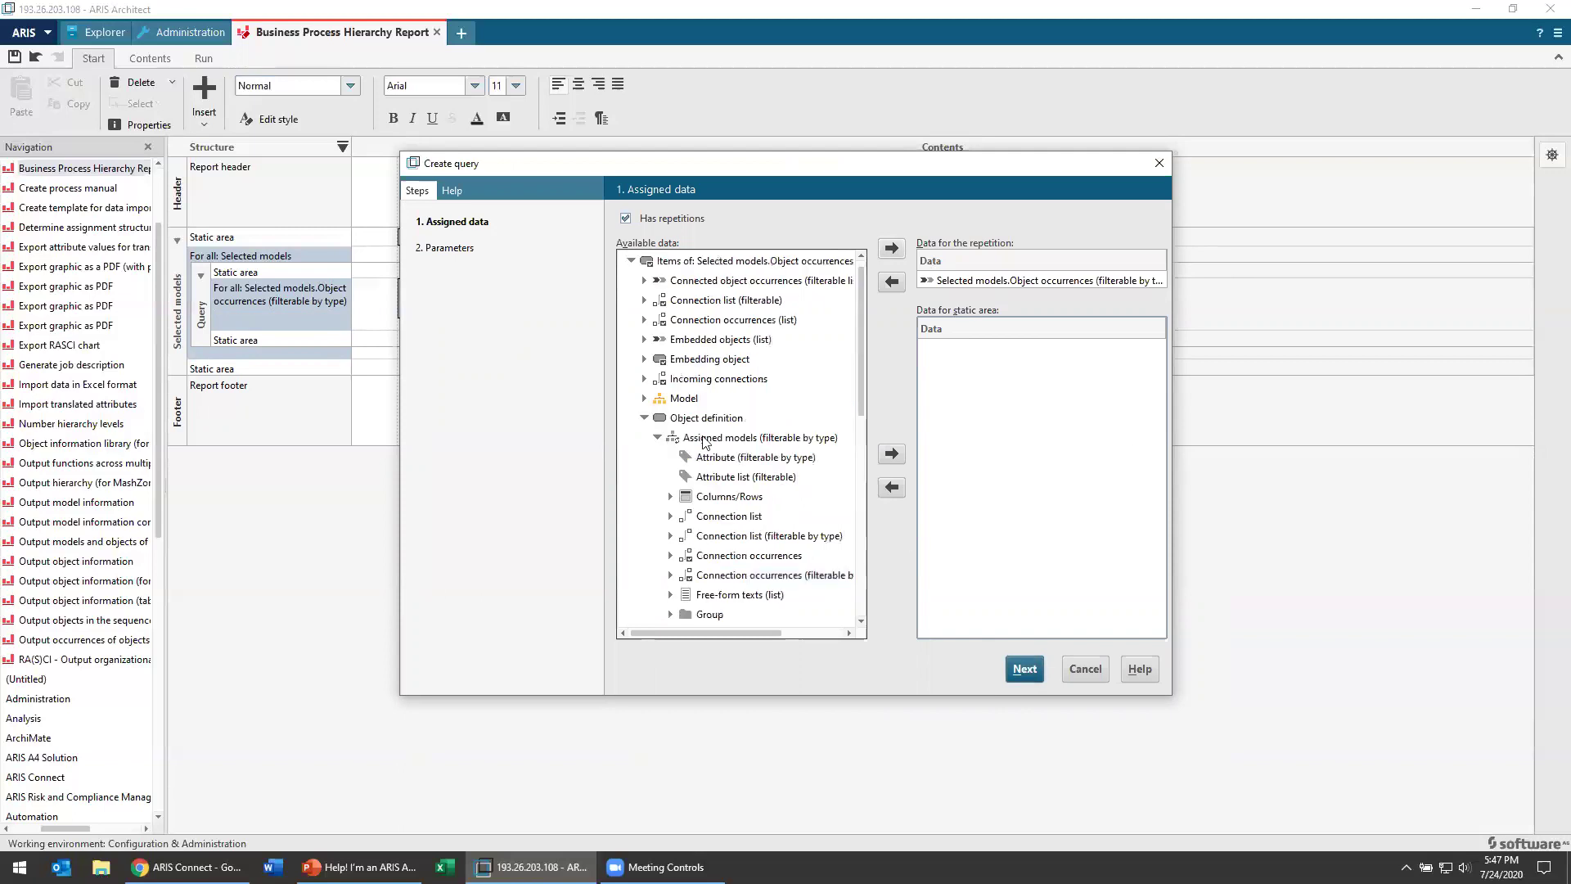
pyautogui.scroll(-2, 717, 471)
pyautogui.click(1018, 666)
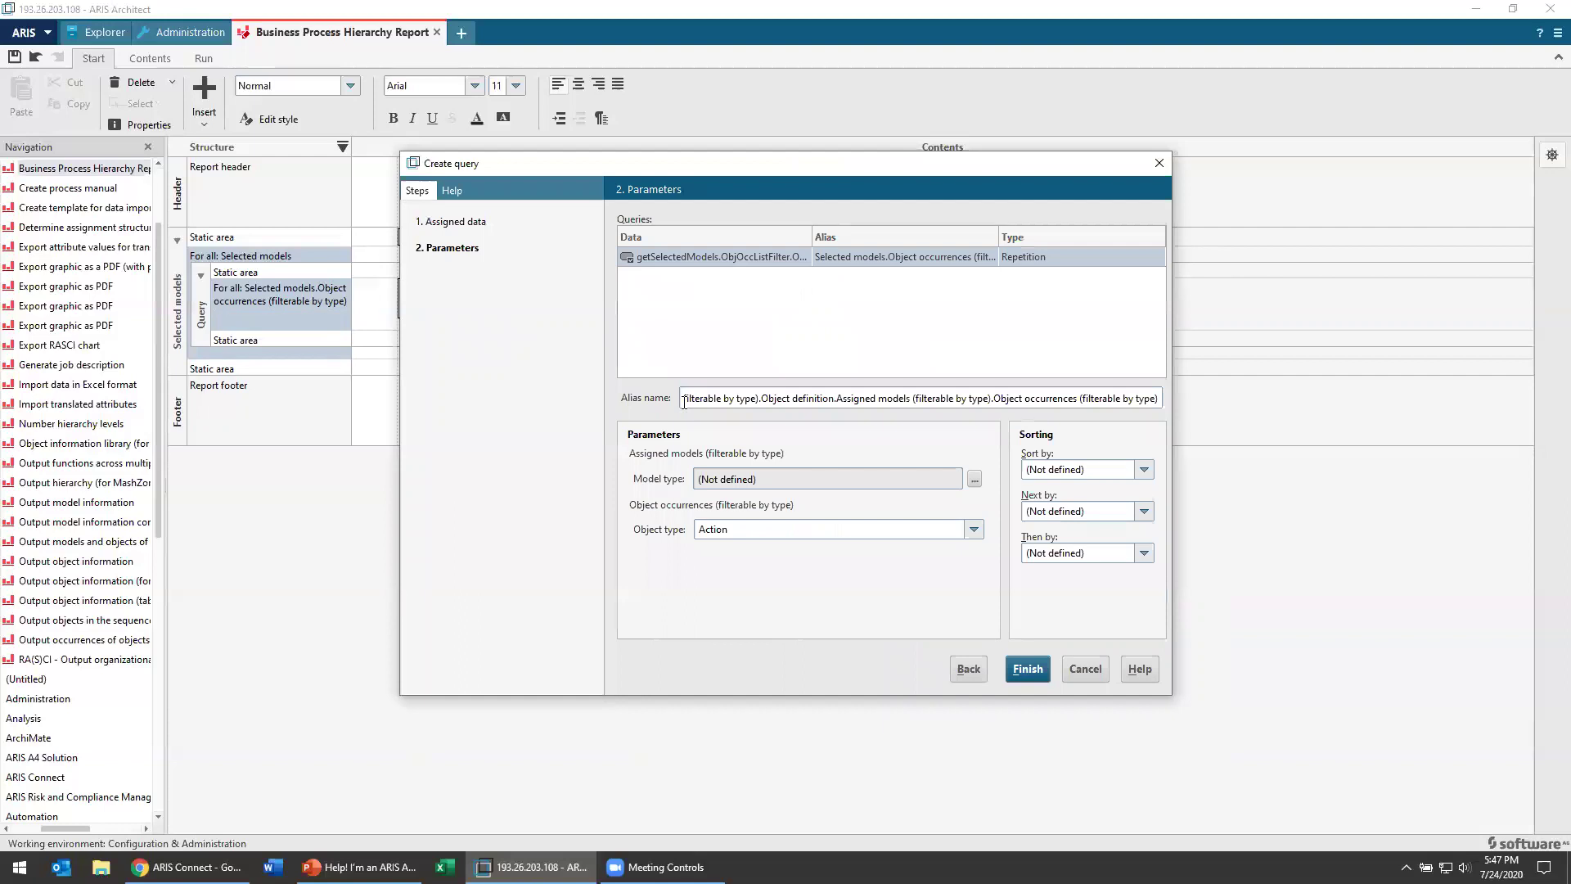
# Step: Restrict the nested query's model type to Value-added chain diagram
pyautogui.moveTo(711, 398); pyautogui.dragTo(612, 395)
pyautogui.click(717, 396)
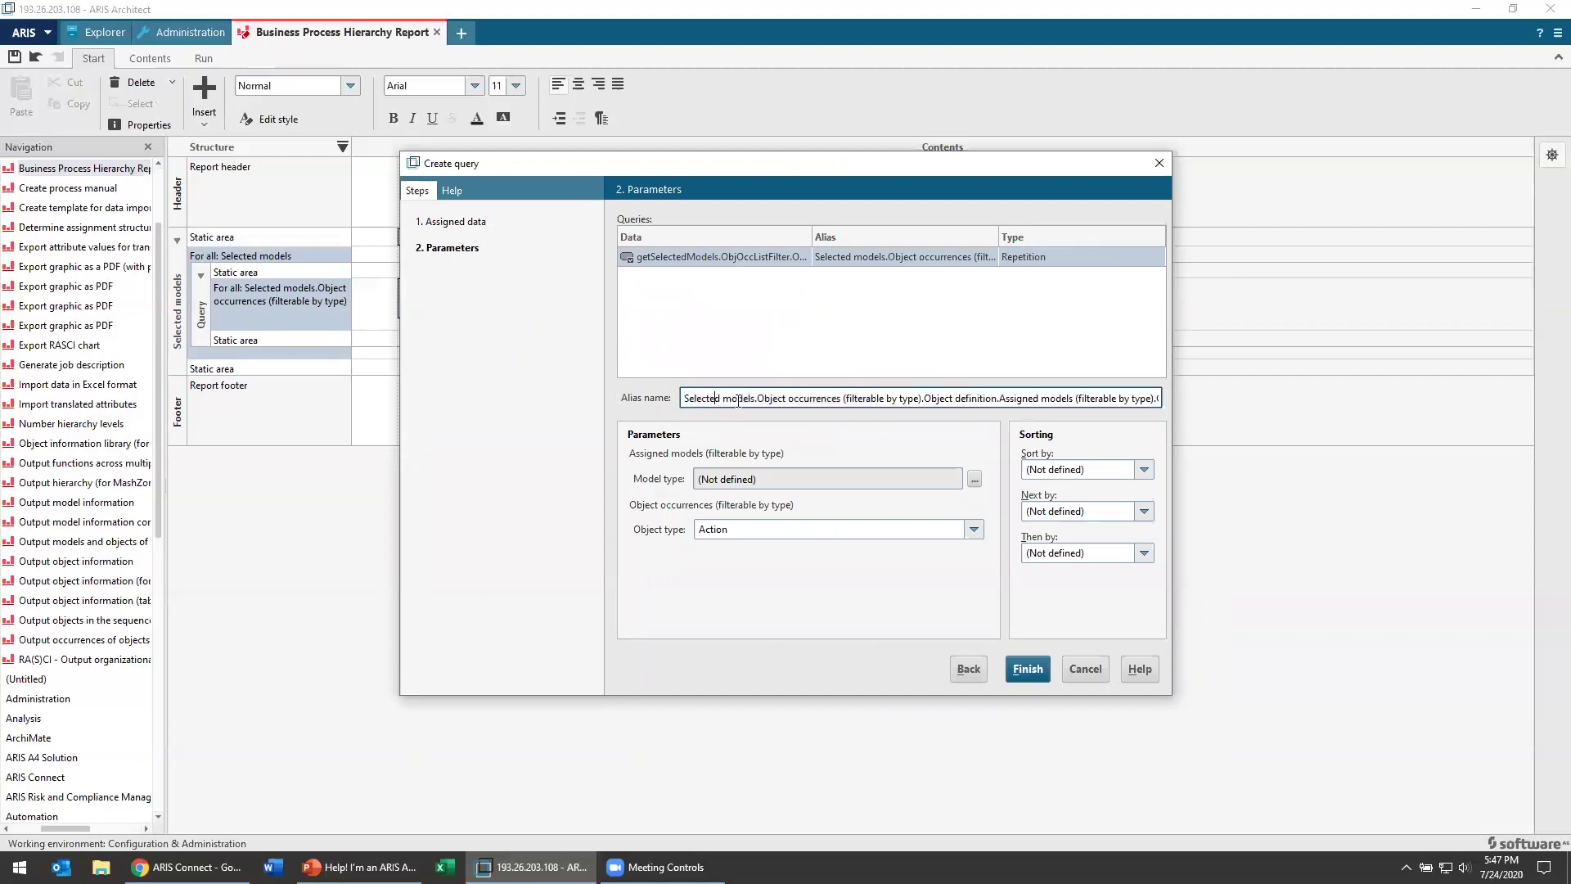
pyautogui.moveTo(803, 398); pyautogui.dragTo(1145, 400)
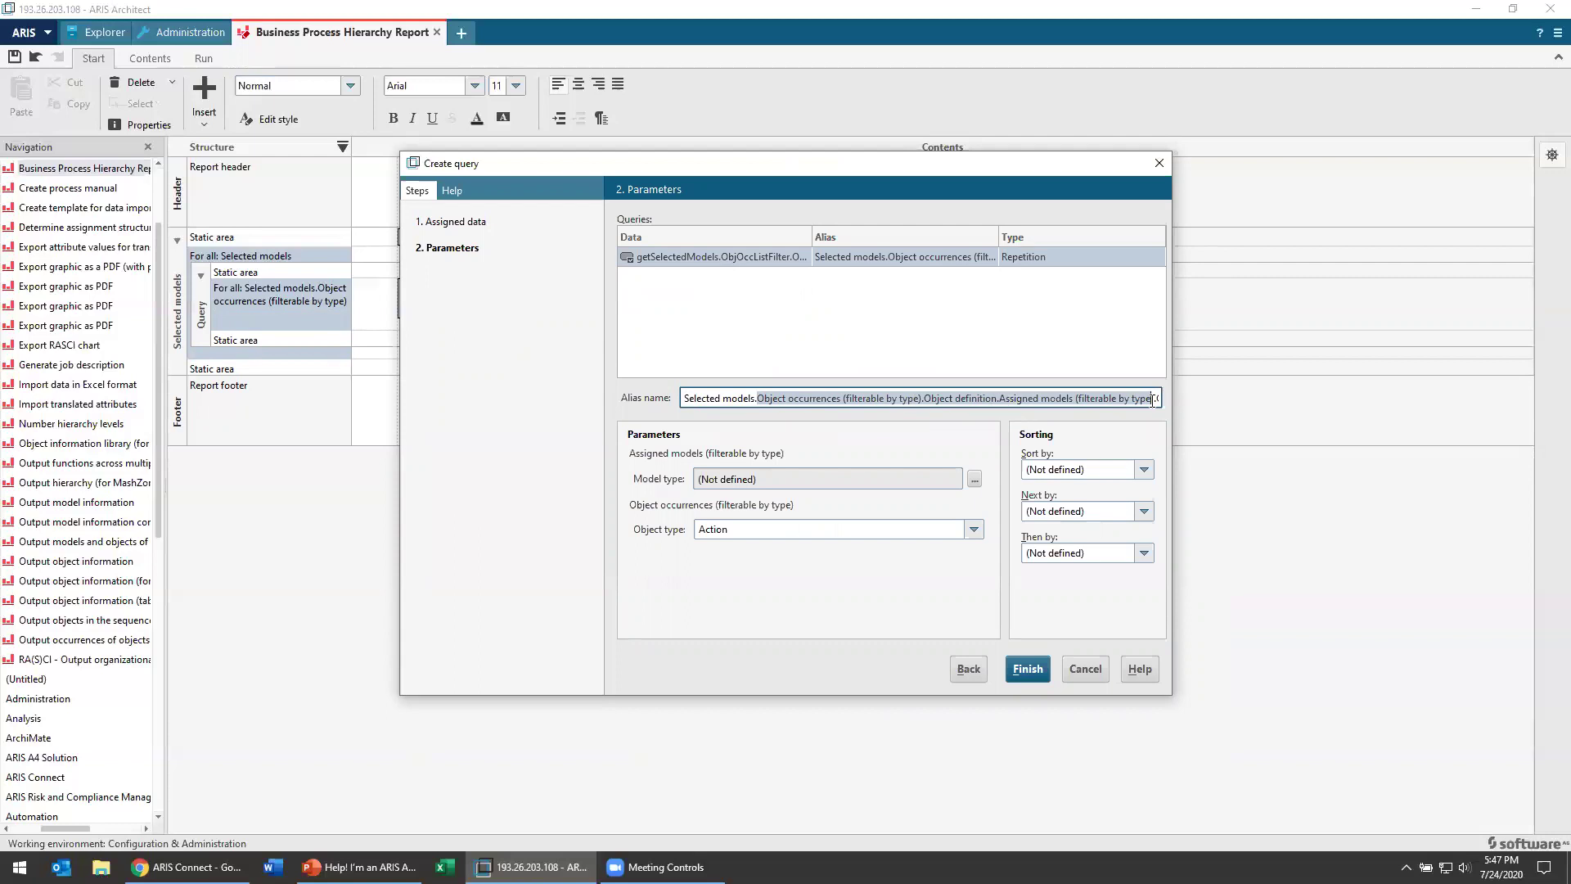
pyautogui.click(1107, 397)
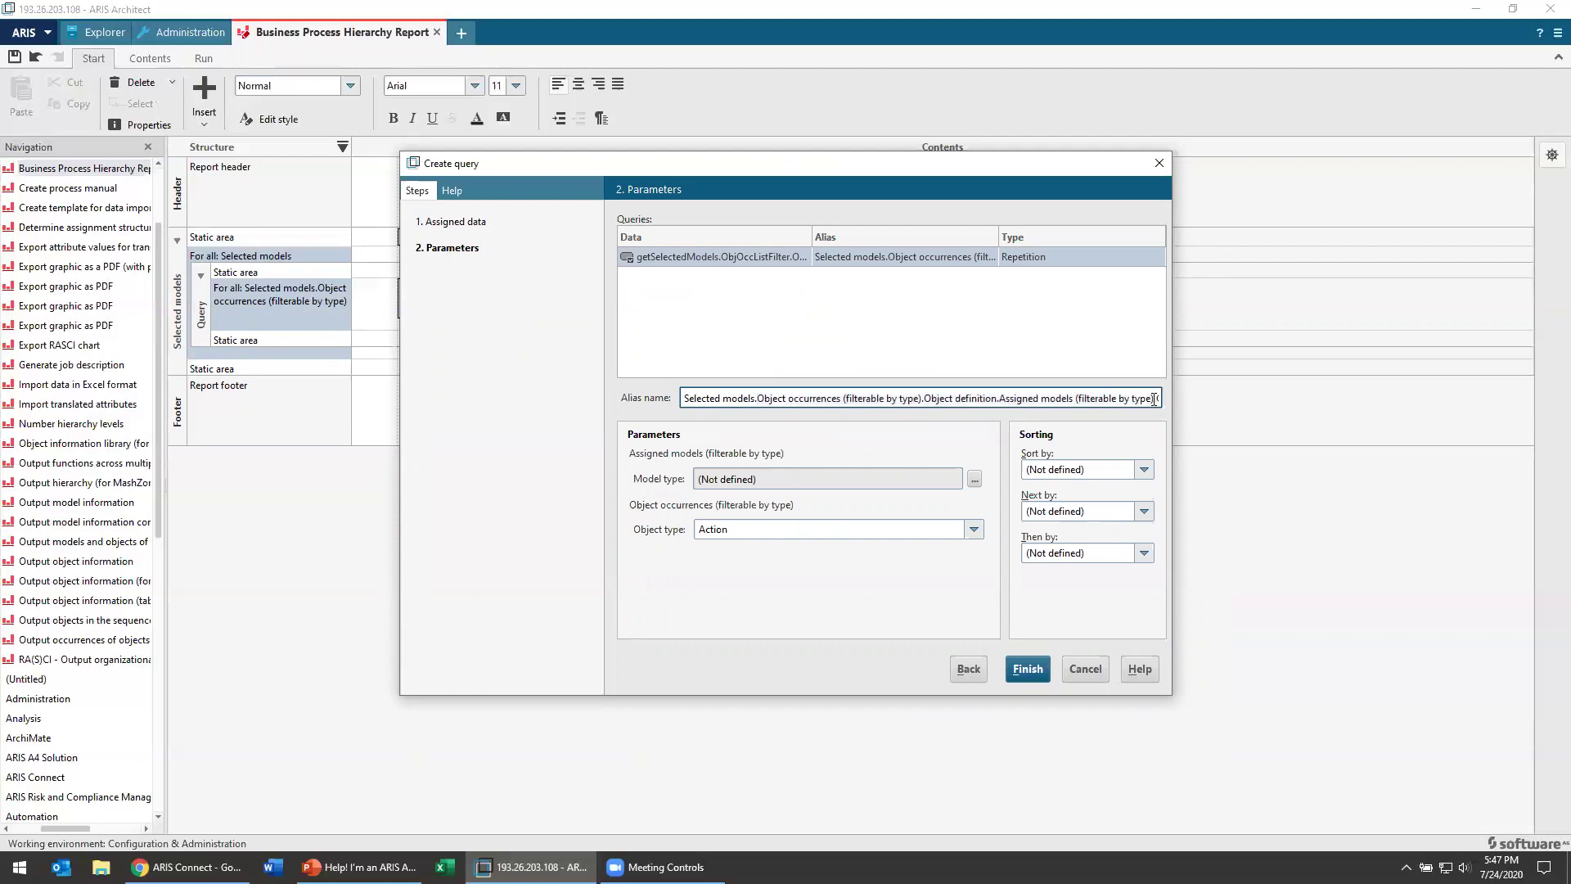
pyautogui.moveTo(1155, 399); pyautogui.dragTo(1177, 399)
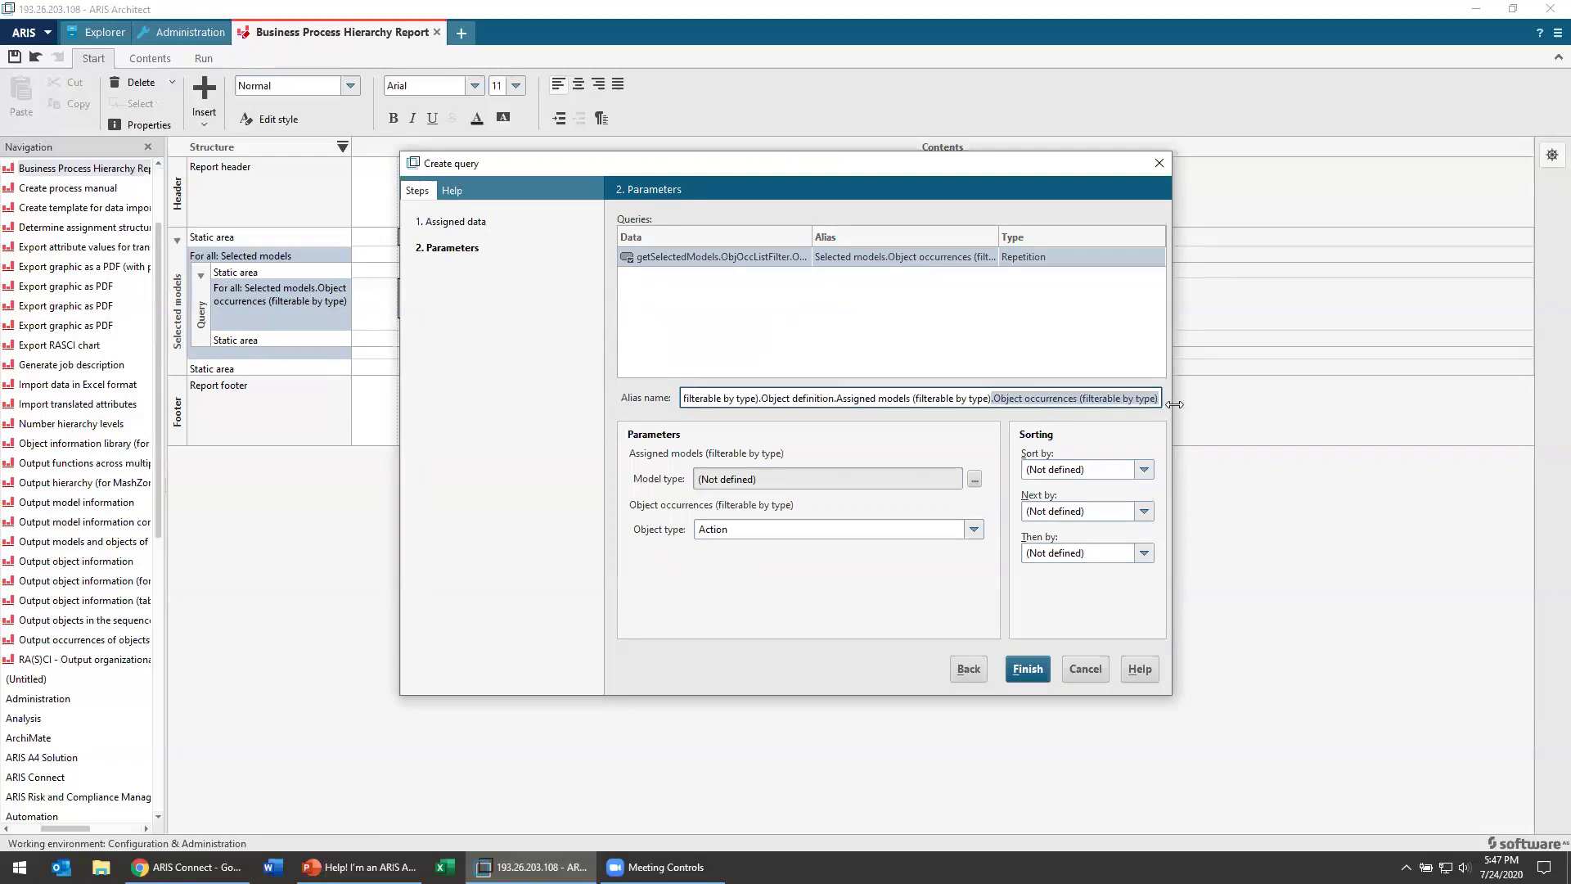
pyautogui.click(1122, 397)
pyautogui.click(975, 480)
pyautogui.press('End')
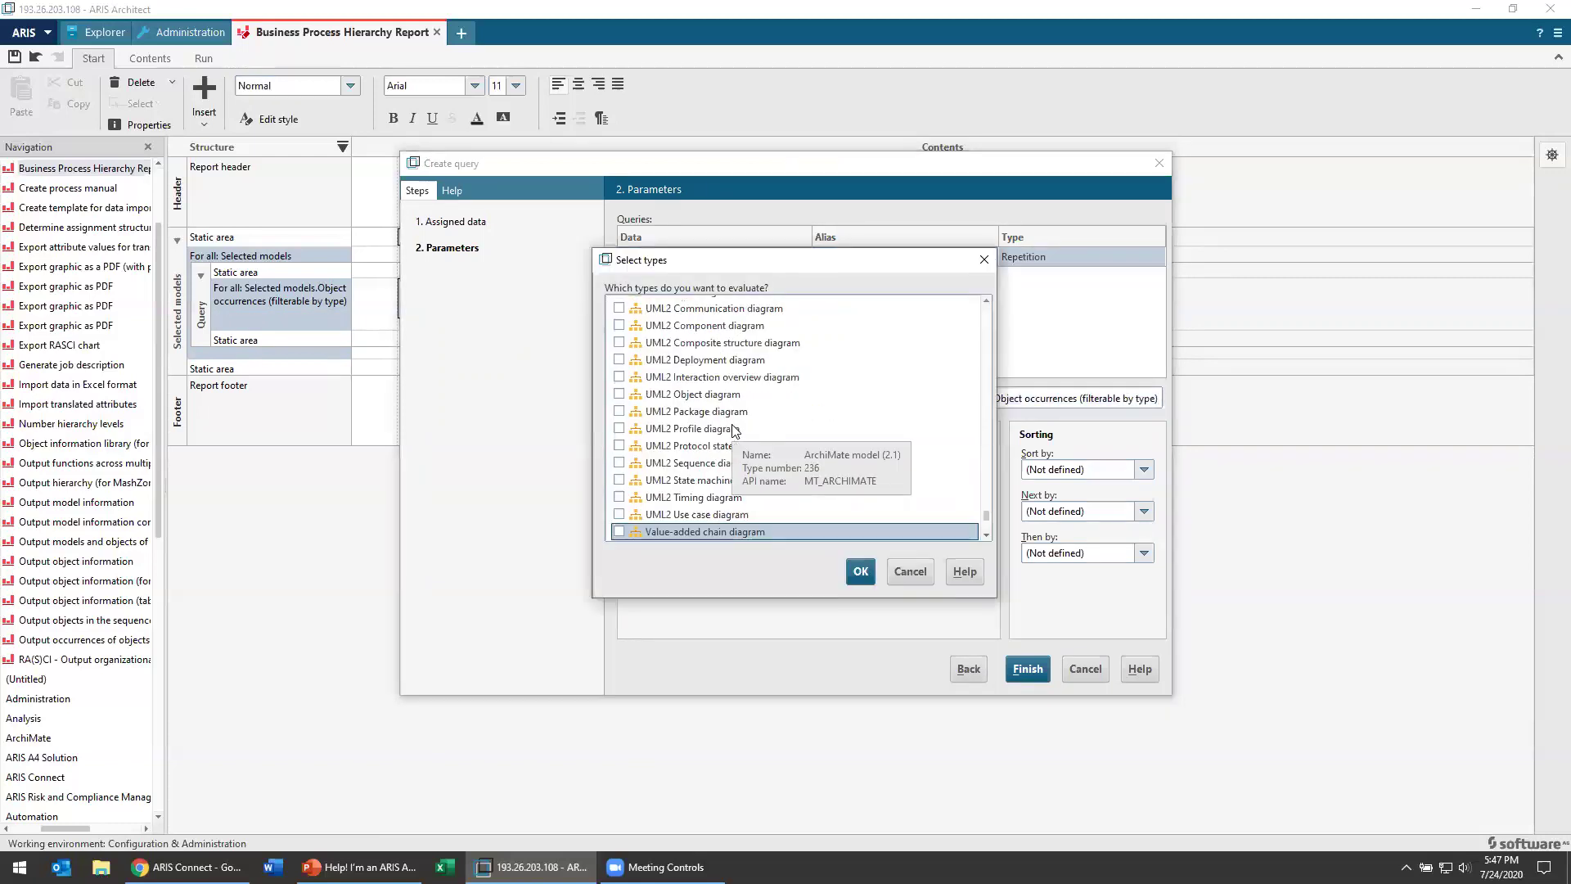
pyautogui.click(619, 532)
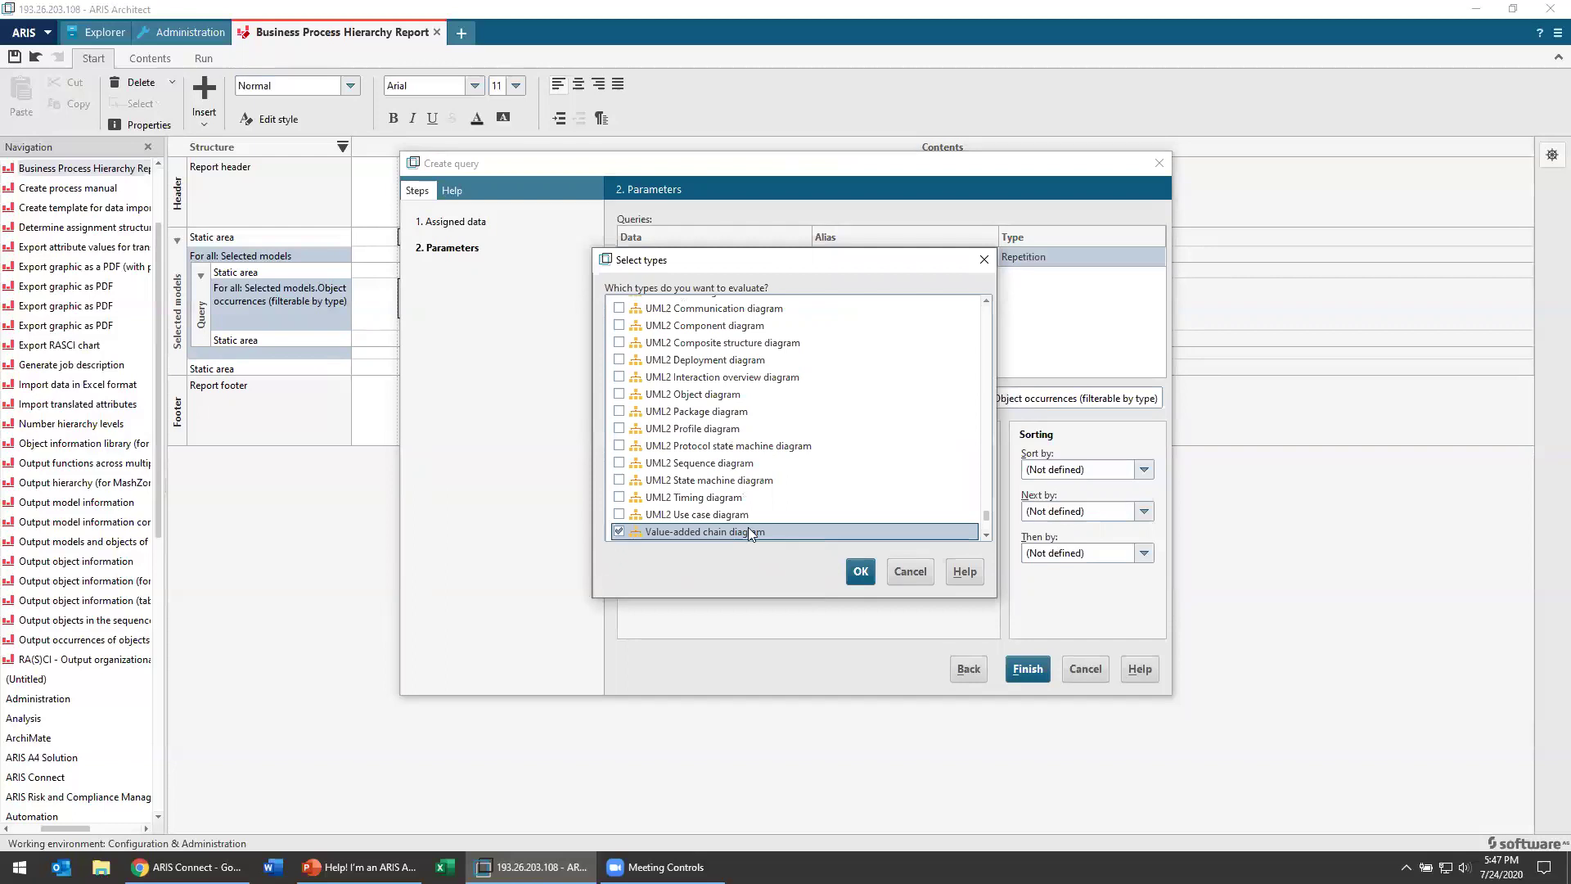
pyautogui.click(858, 571)
# Step: Set the query's object type to Function and sort results by Object name
pyautogui.click(902, 530)
pyautogui.write('fu')
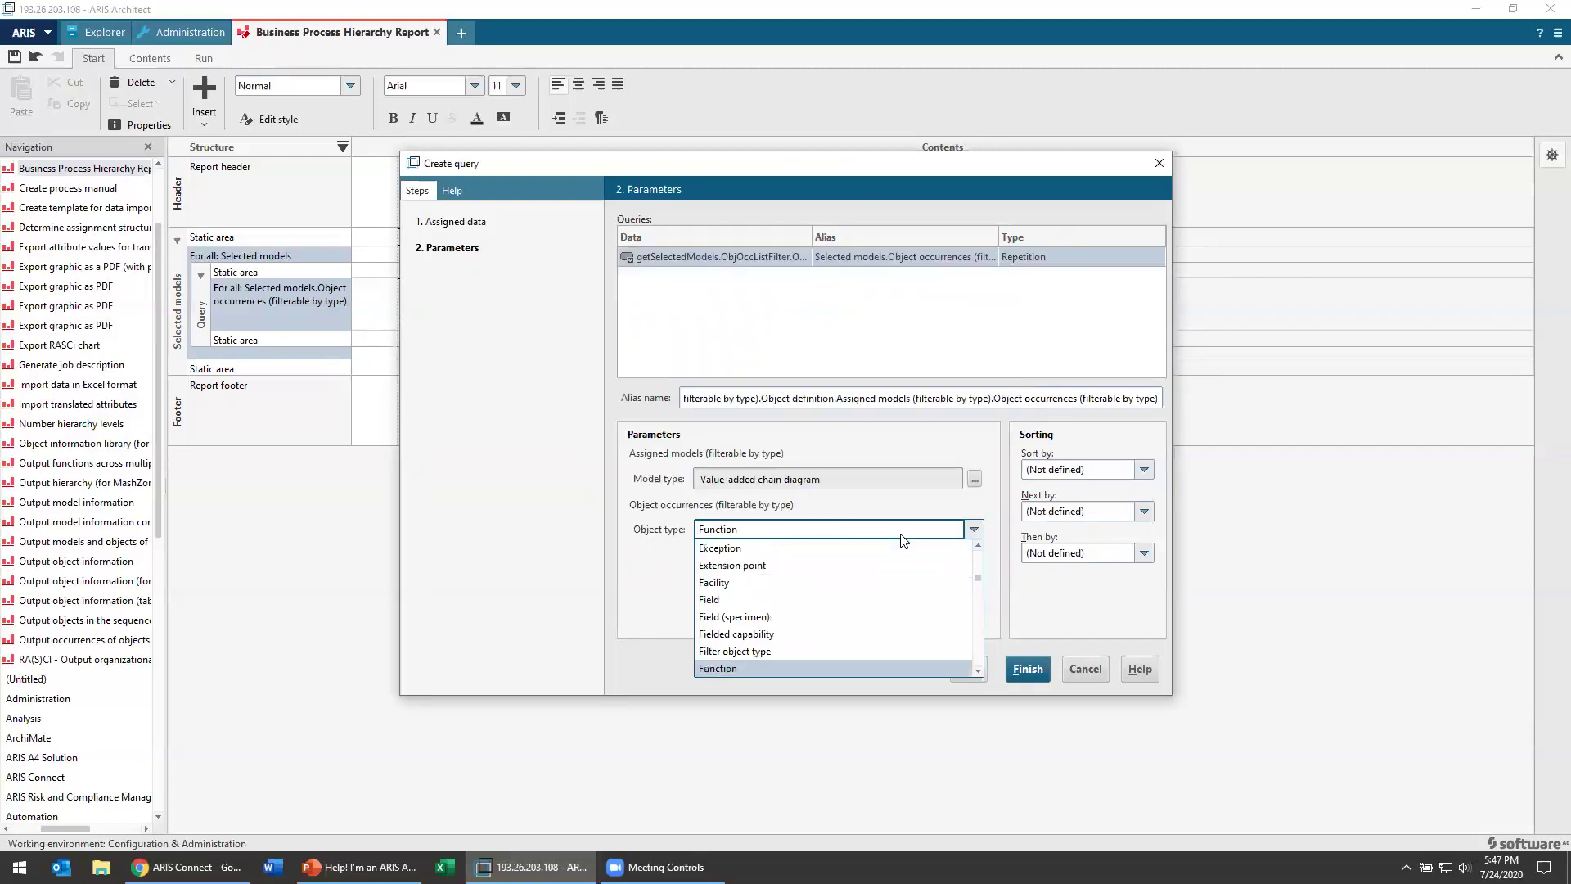
pyautogui.click(753, 669)
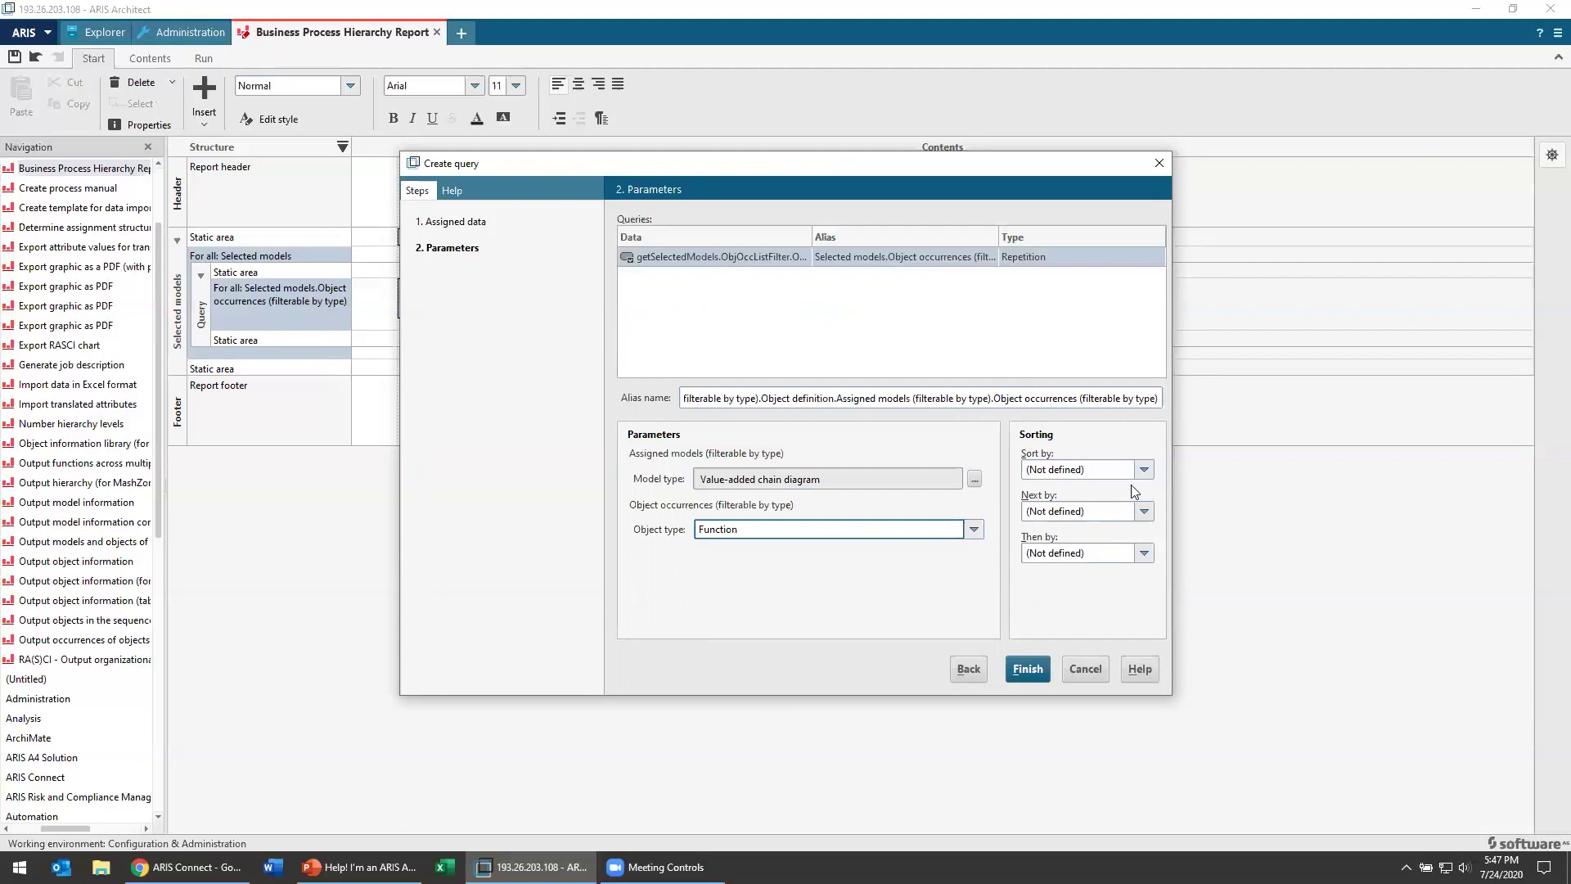
pyautogui.click(1123, 473)
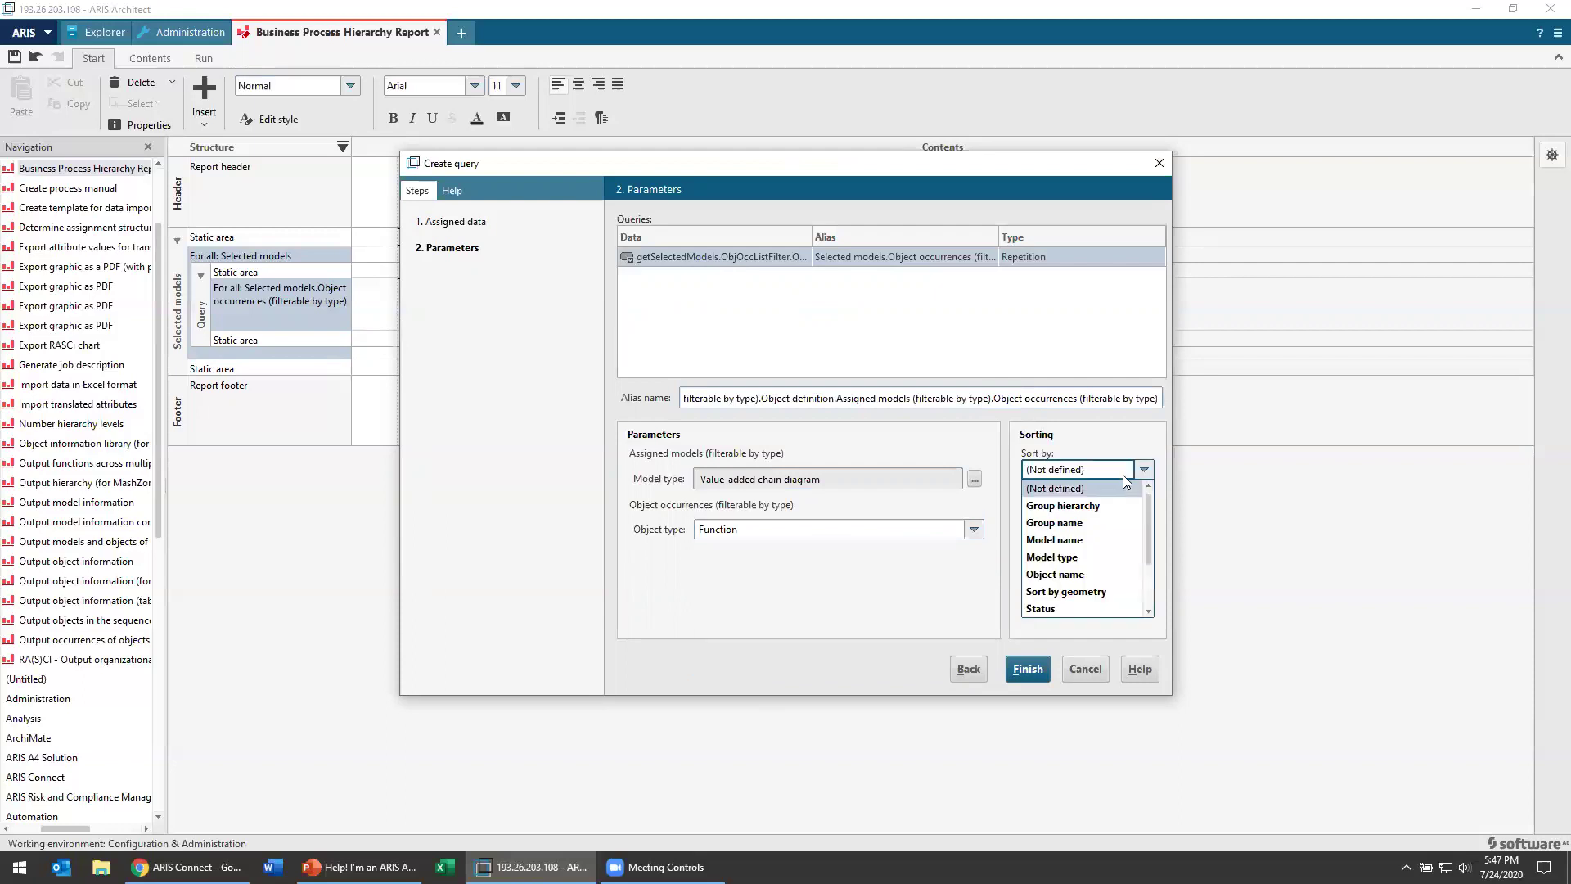
pyautogui.click(1106, 573)
# Step: Finish the nested query and insert a one-row, three-column formatting table inside it
pyautogui.click(1039, 669)
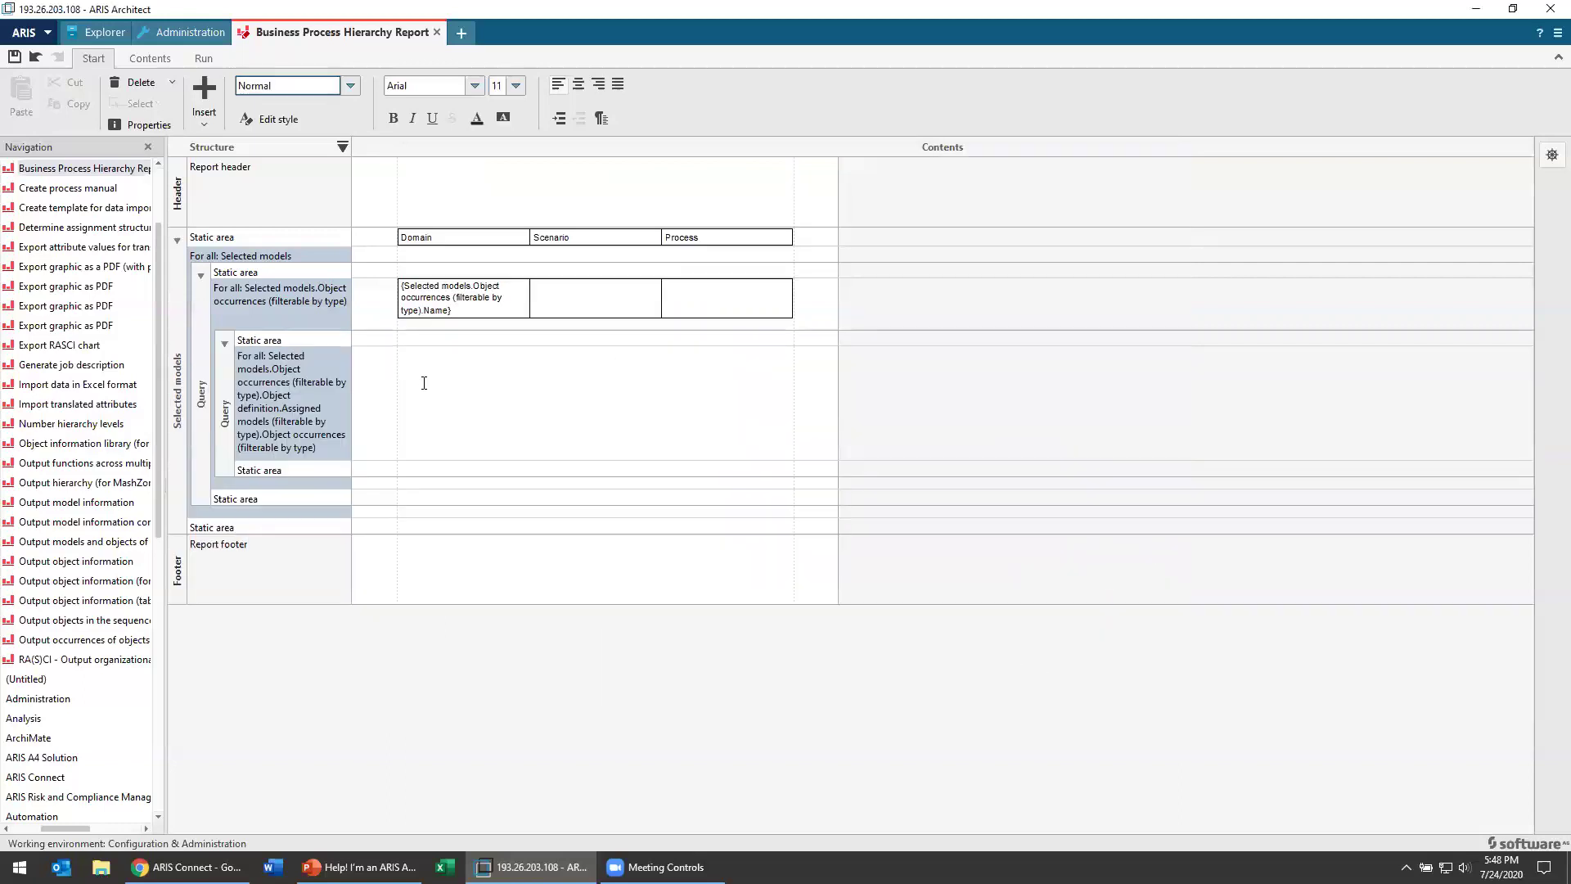
pyautogui.rightClick(423, 383)
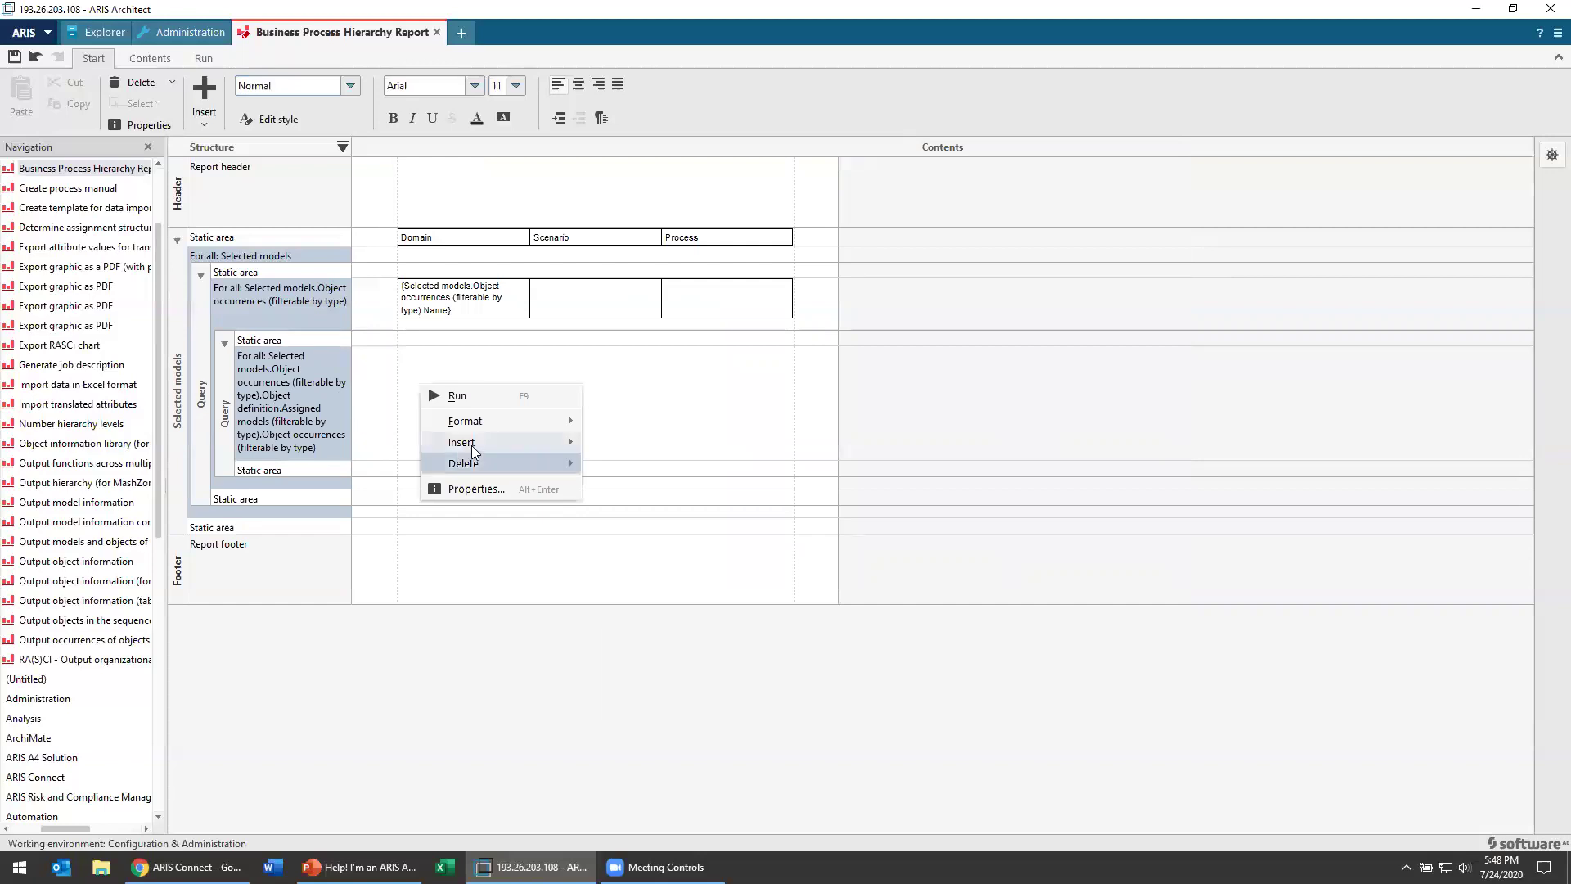
pyautogui.click(651, 536)
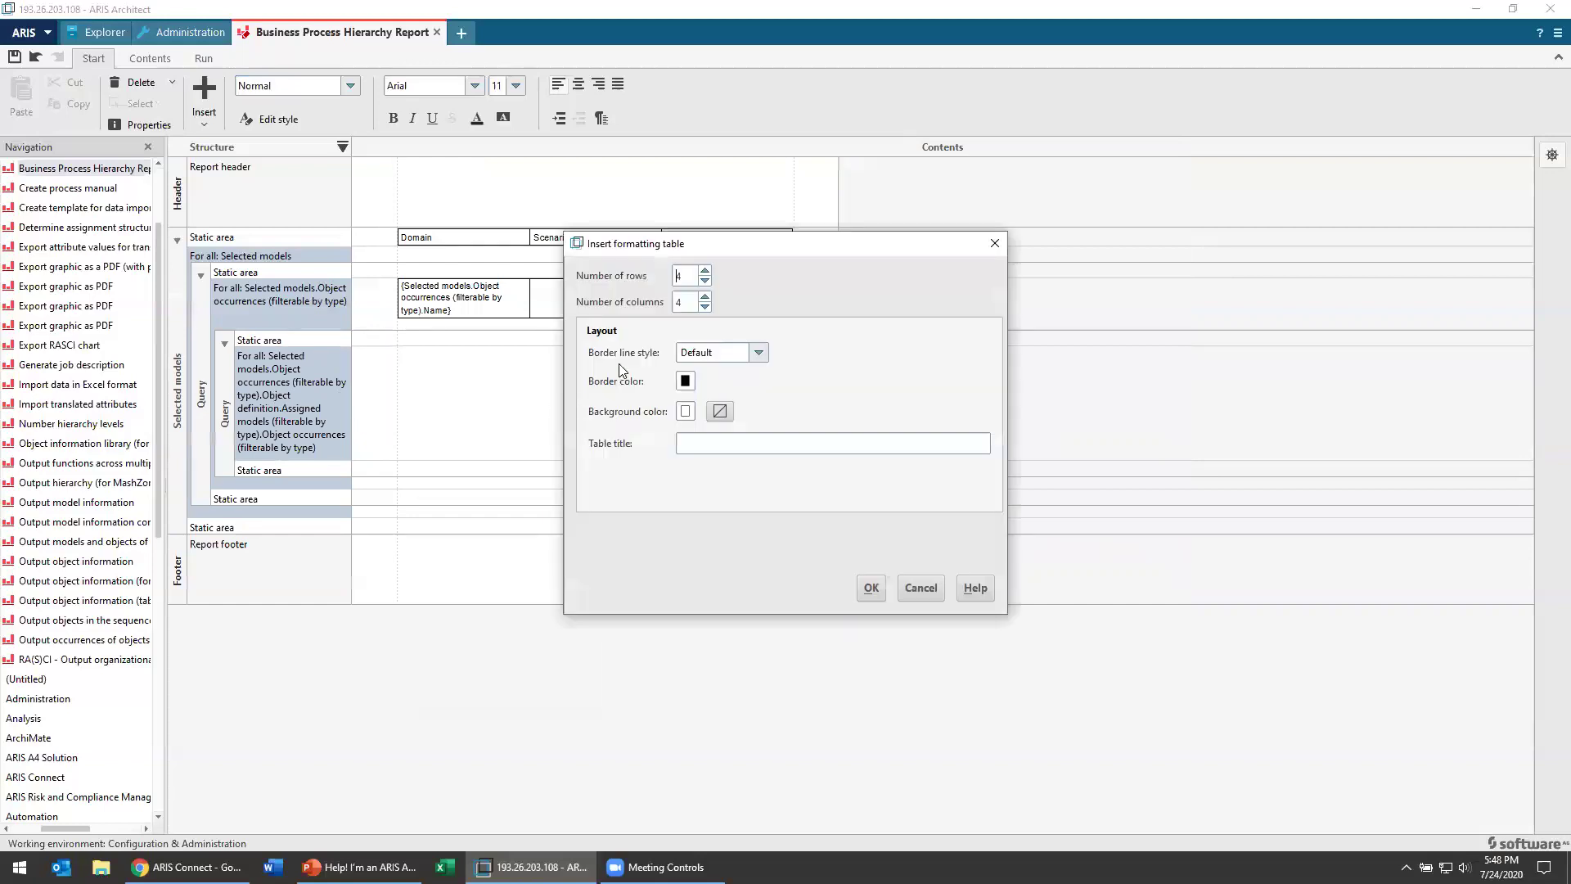
pyautogui.click(705, 280)
pyautogui.click(705, 306)
pyautogui.click(871, 587)
# Step: Place the nested occurrences' Name data field in the middle Scenario cell
pyautogui.rightClick(565, 362)
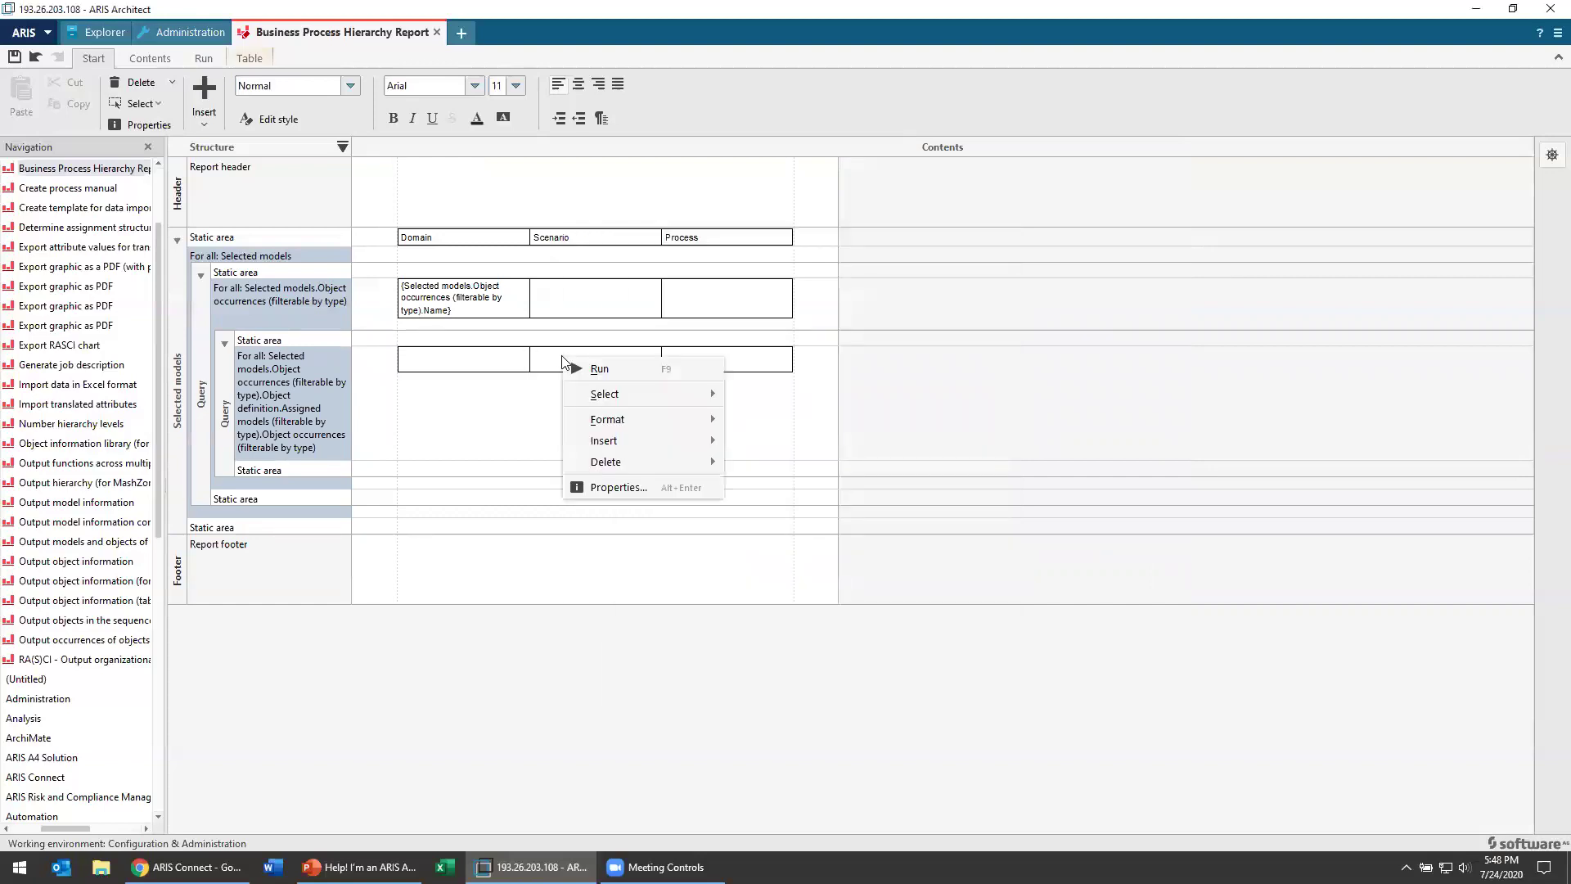
pyautogui.moveTo(615, 441)
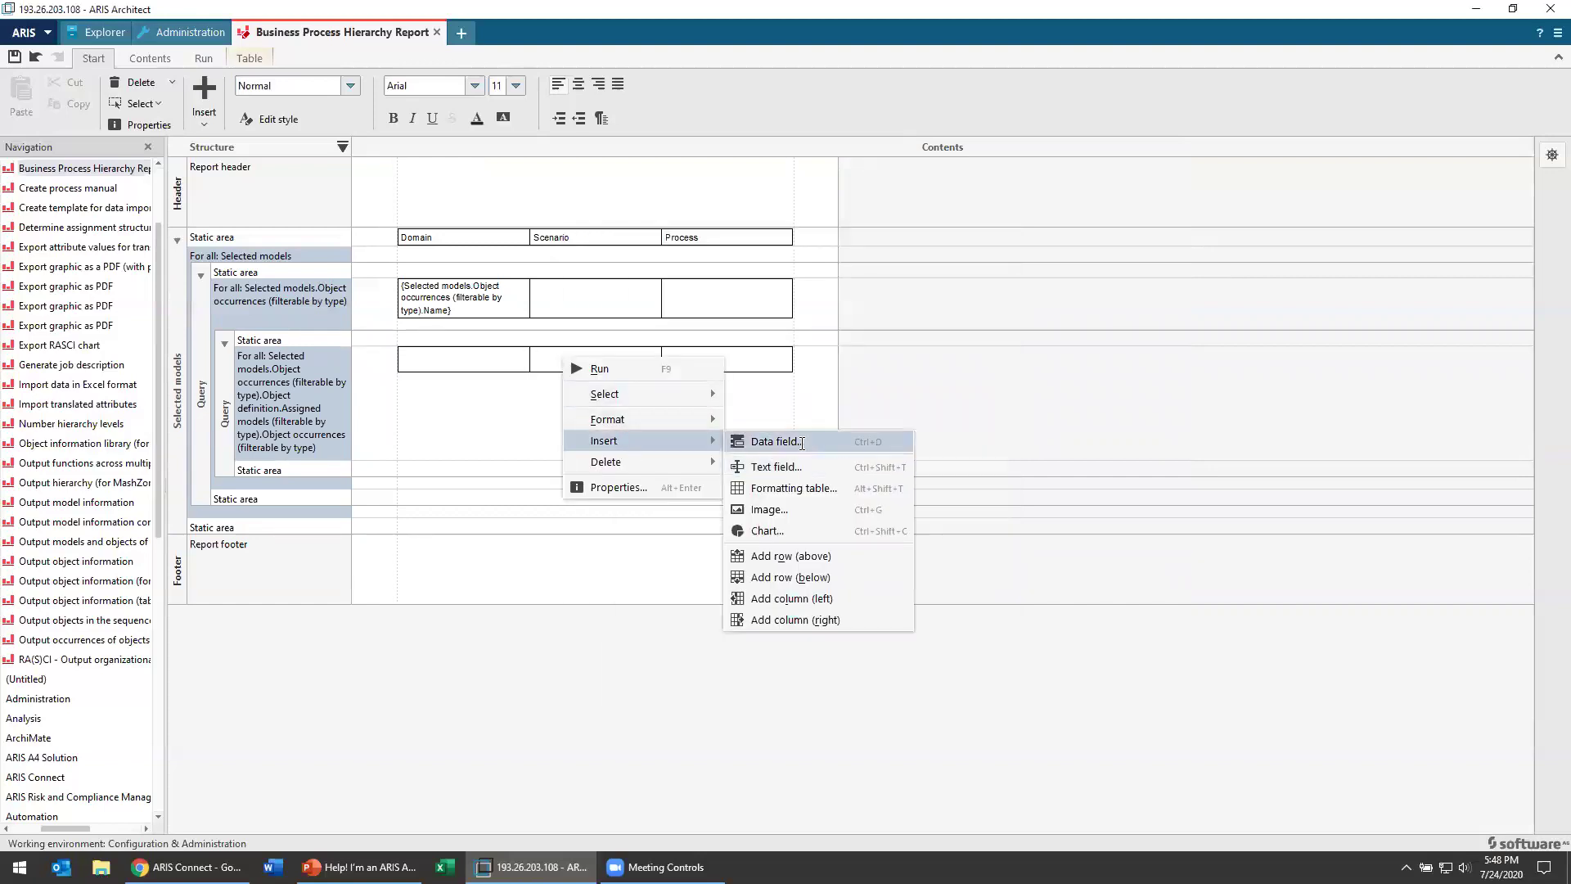
pyautogui.click(777, 441)
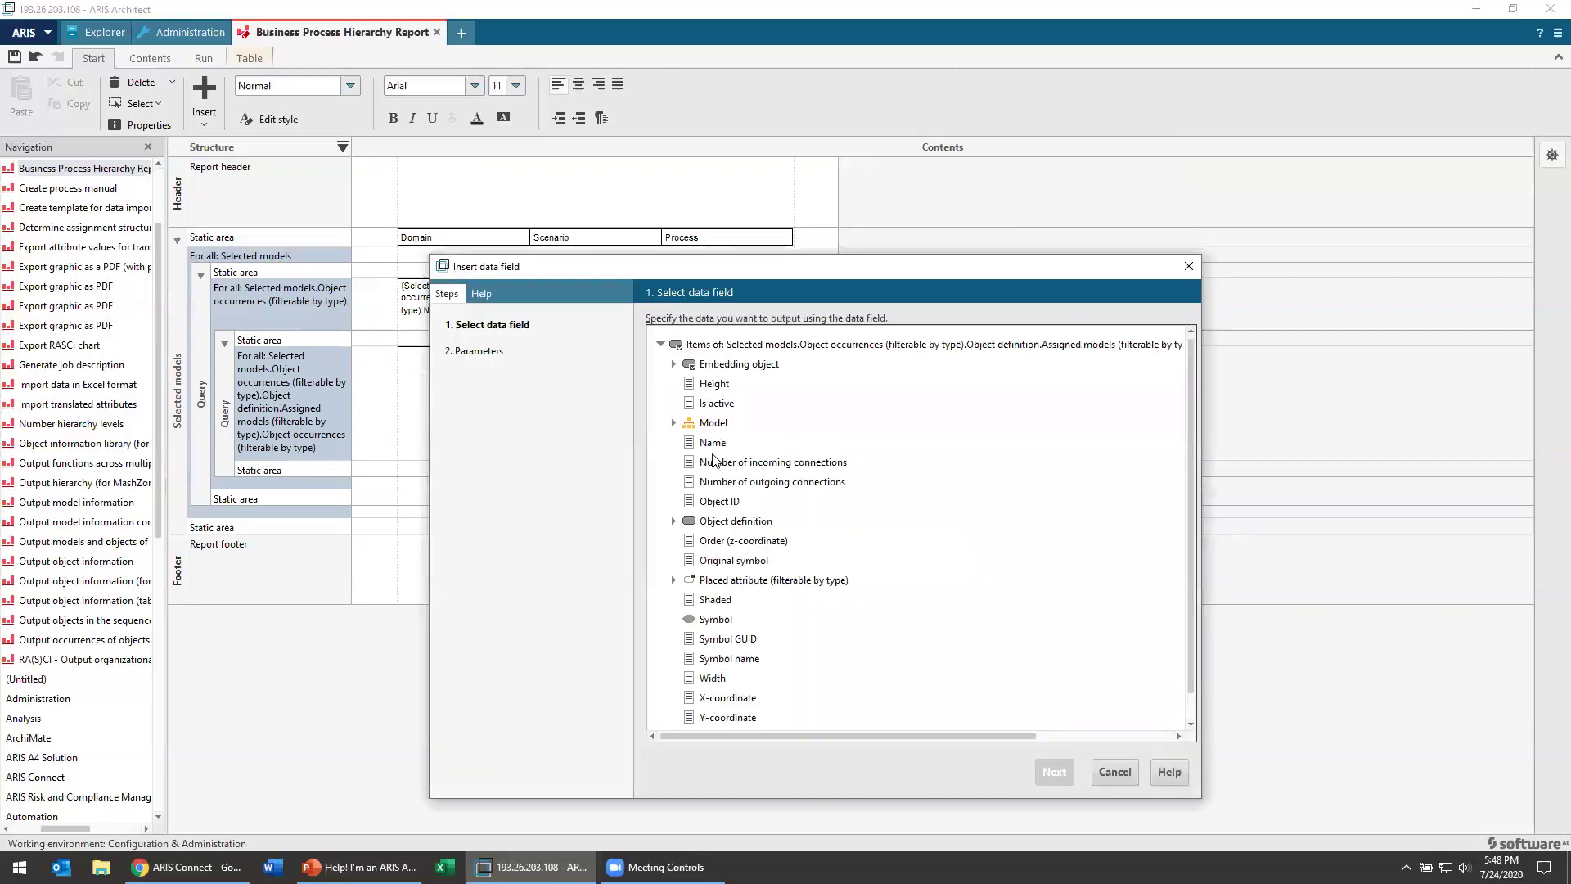
pyautogui.click(712, 443)
pyautogui.click(1055, 772)
pyautogui.click(1057, 773)
pyautogui.click(800, 419)
# Step: Insert another nested query under the scenario row repeating over assigned models' Object occurrences
pyautogui.rightClick(416, 441)
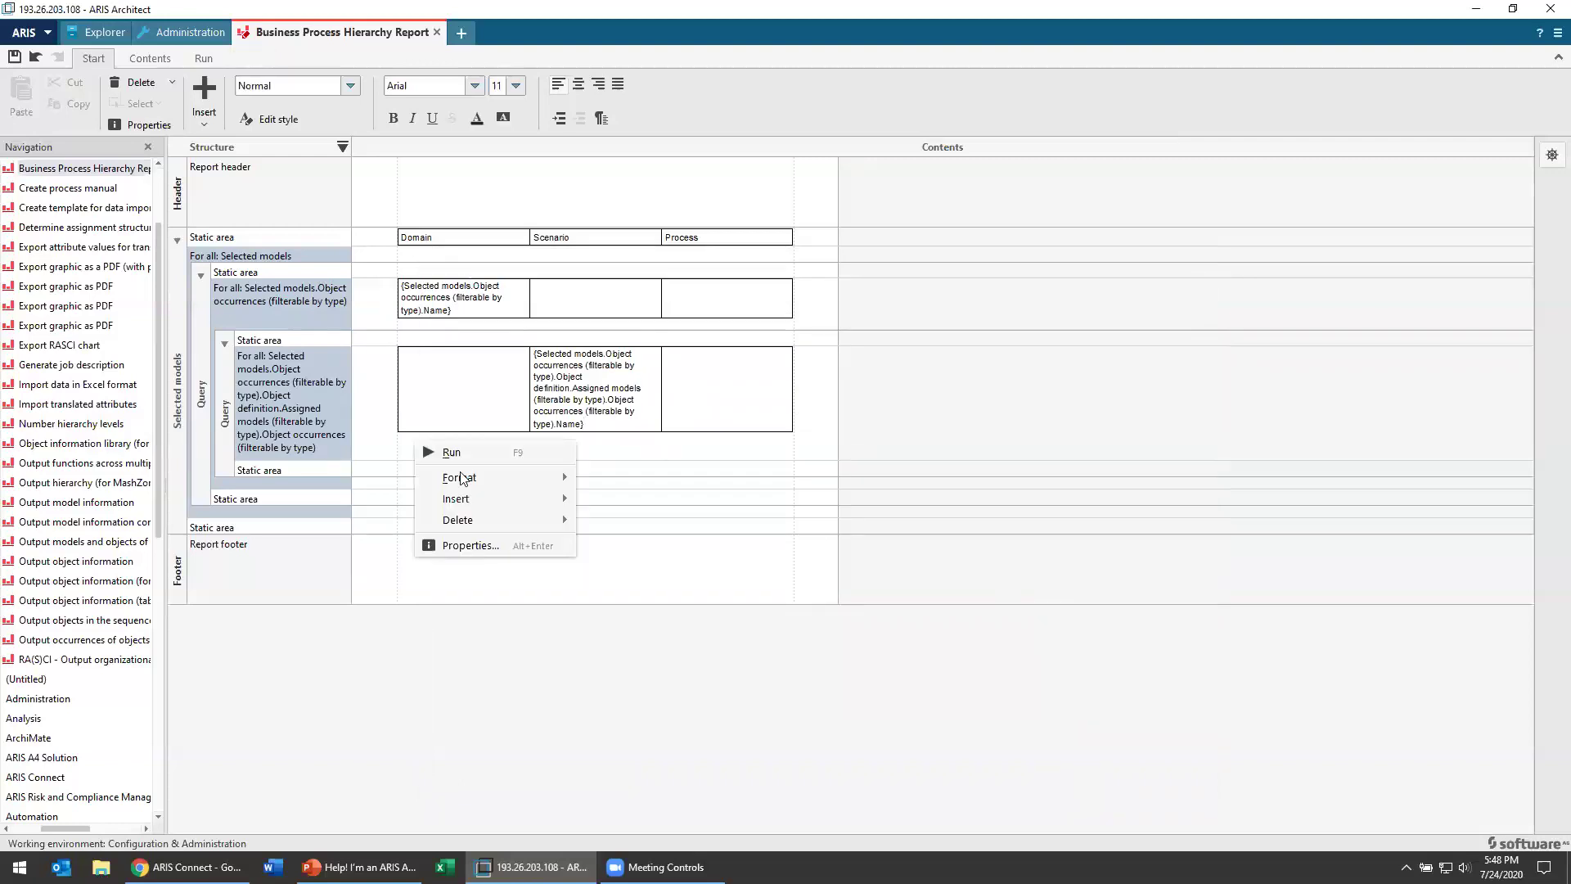
pyautogui.moveTo(496, 504)
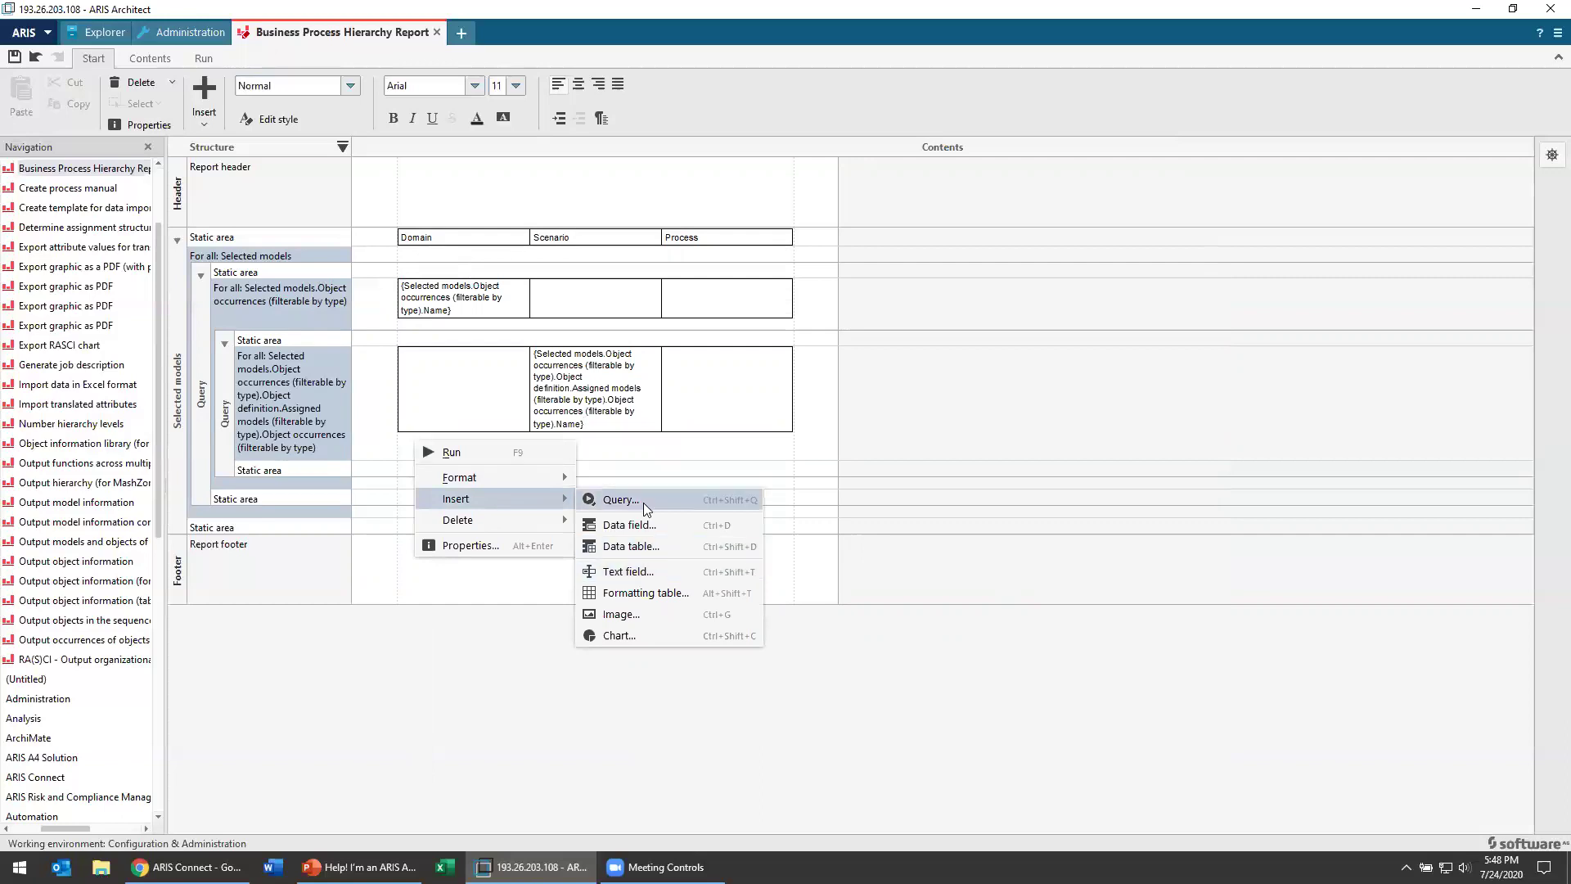
pyautogui.click(591, 463)
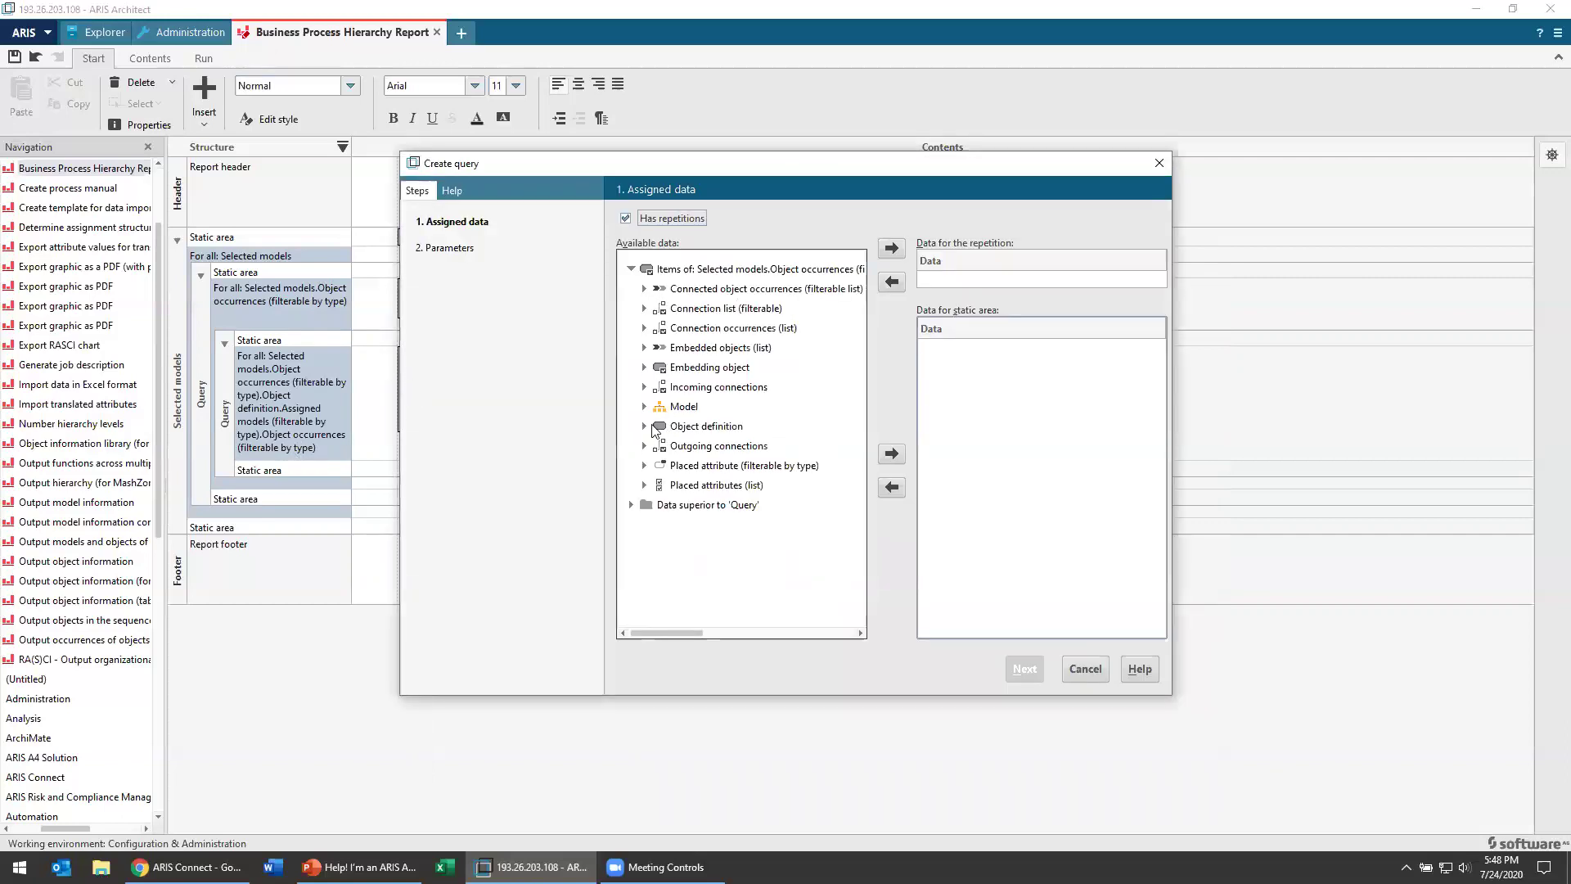
pyautogui.click(646, 426)
pyautogui.scroll(-3, 661, 446)
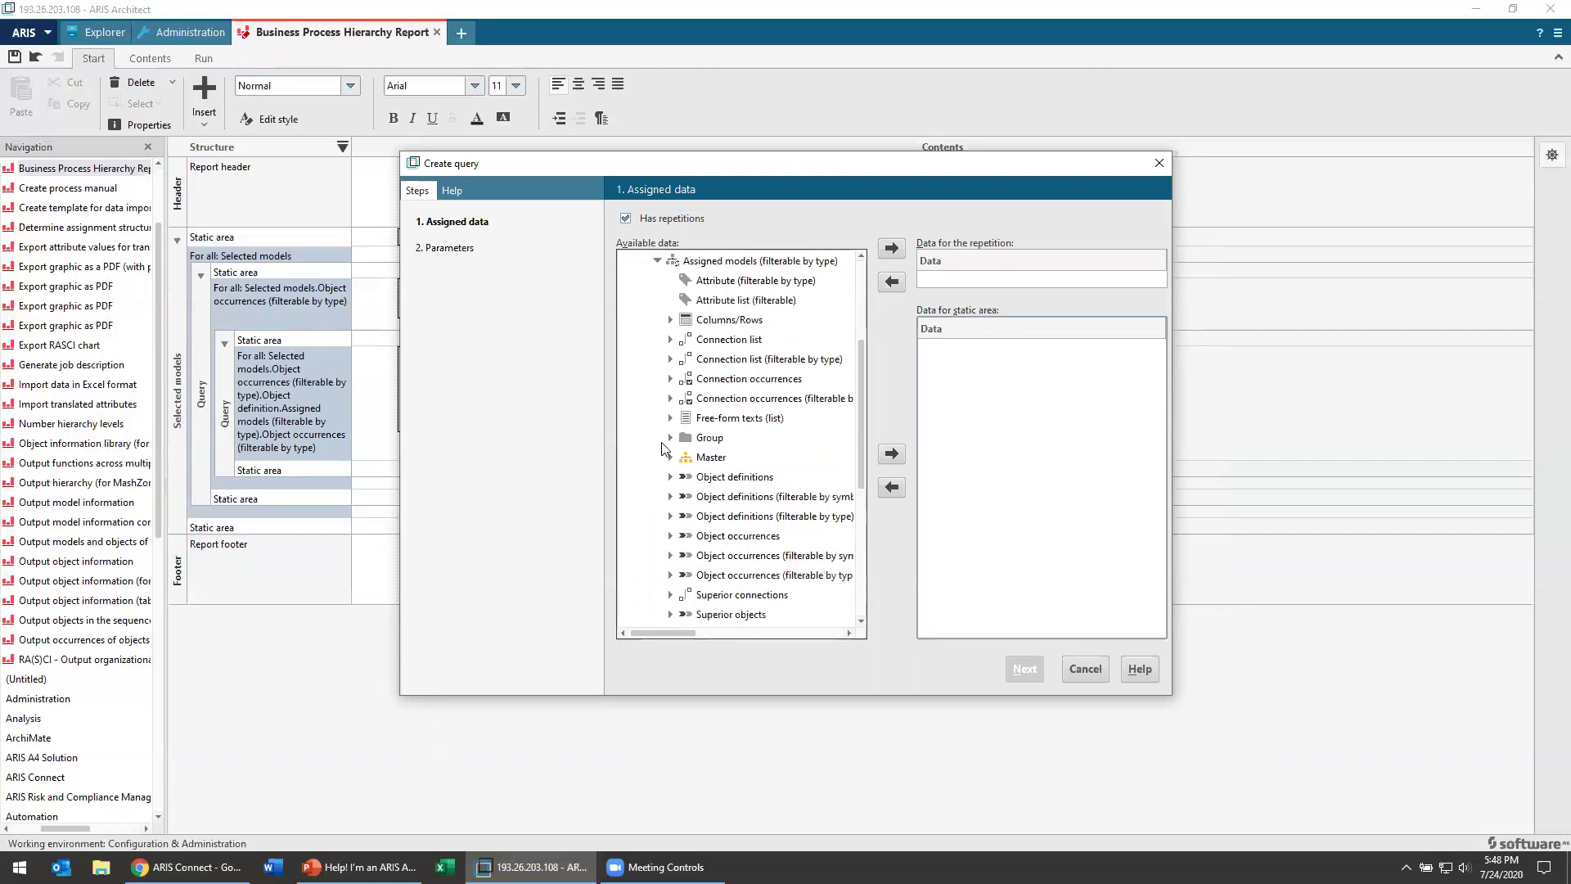
pyautogui.click(729, 577)
pyautogui.click(892, 247)
pyautogui.press('Return')
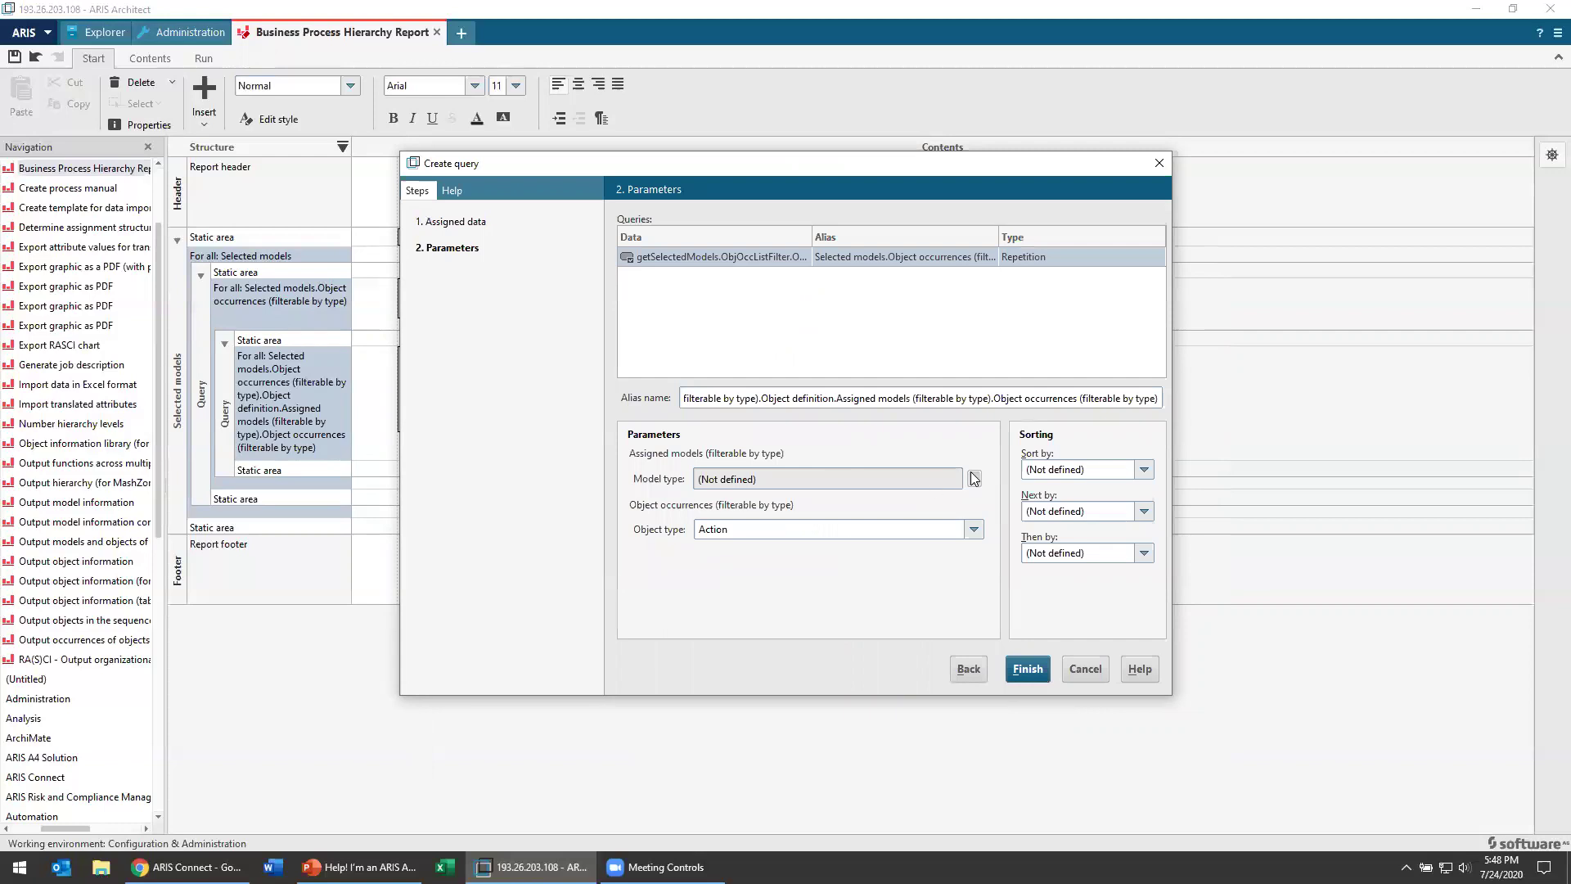
# Step: Filter it to Function occurrences in Value-added chain diagrams, sorted by Object name
pyautogui.click(975, 481)
pyautogui.press('End')
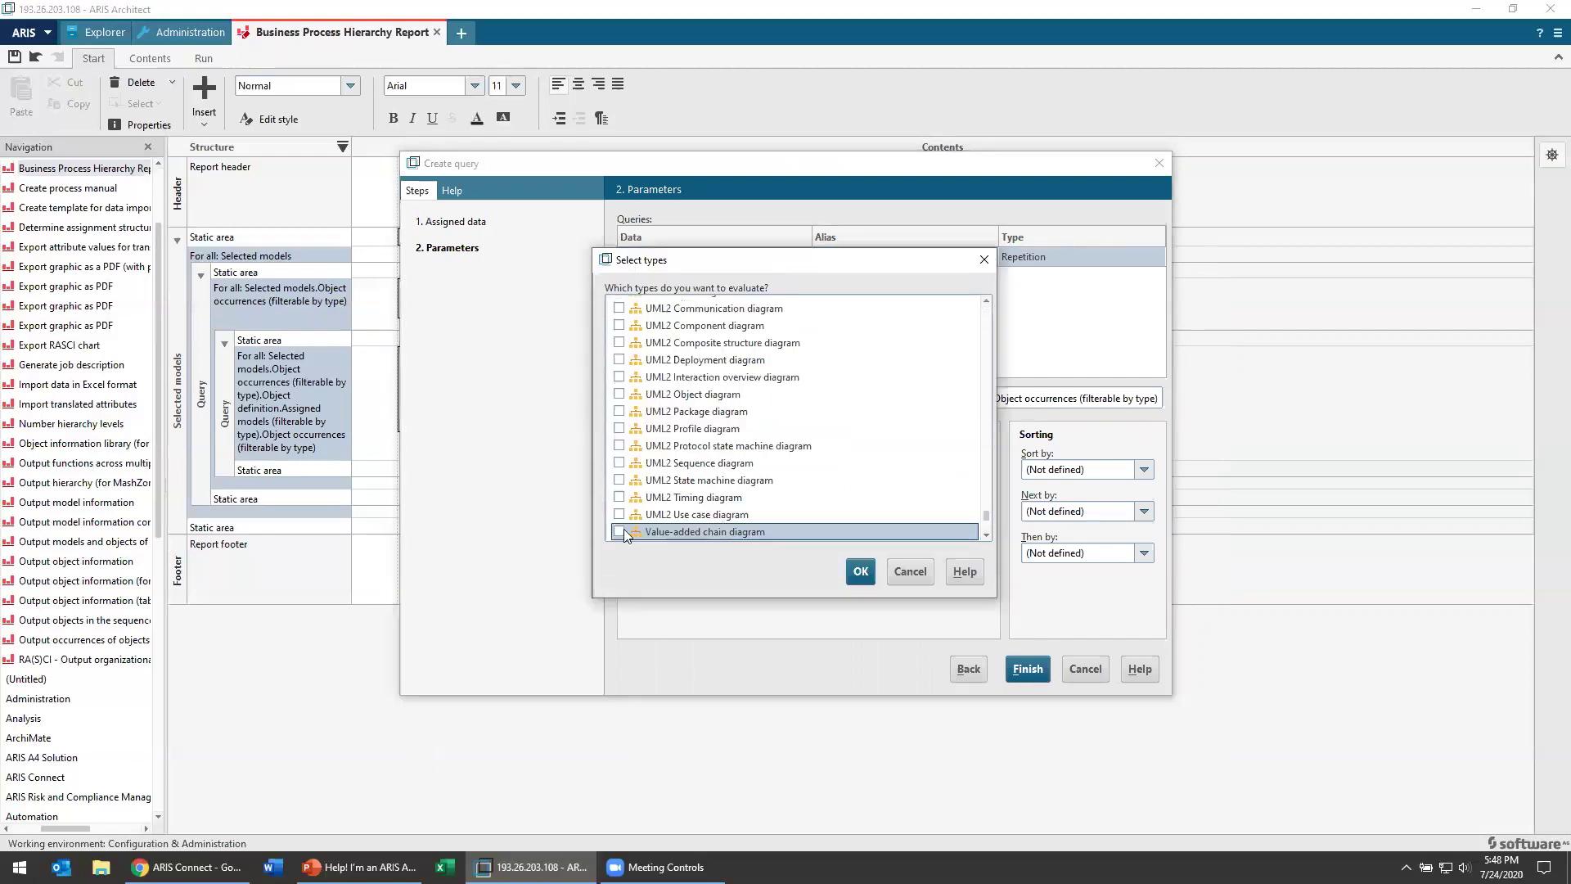
pyautogui.click(622, 531)
pyautogui.click(859, 571)
pyautogui.click(823, 527)
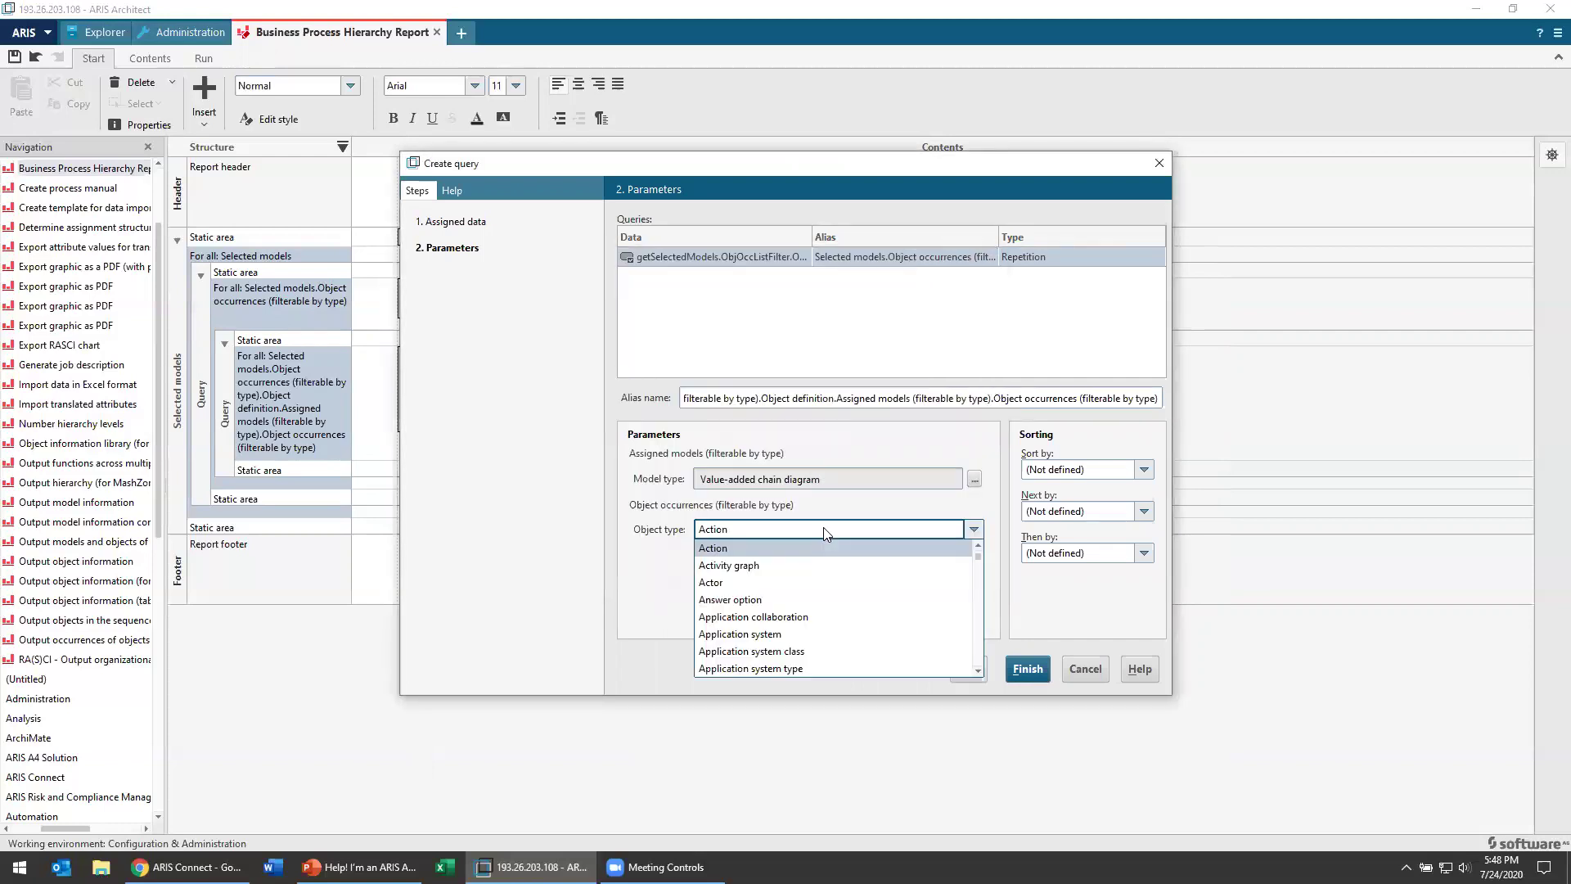
pyautogui.scroll(-10, 818, 646)
pyautogui.click(817, 666)
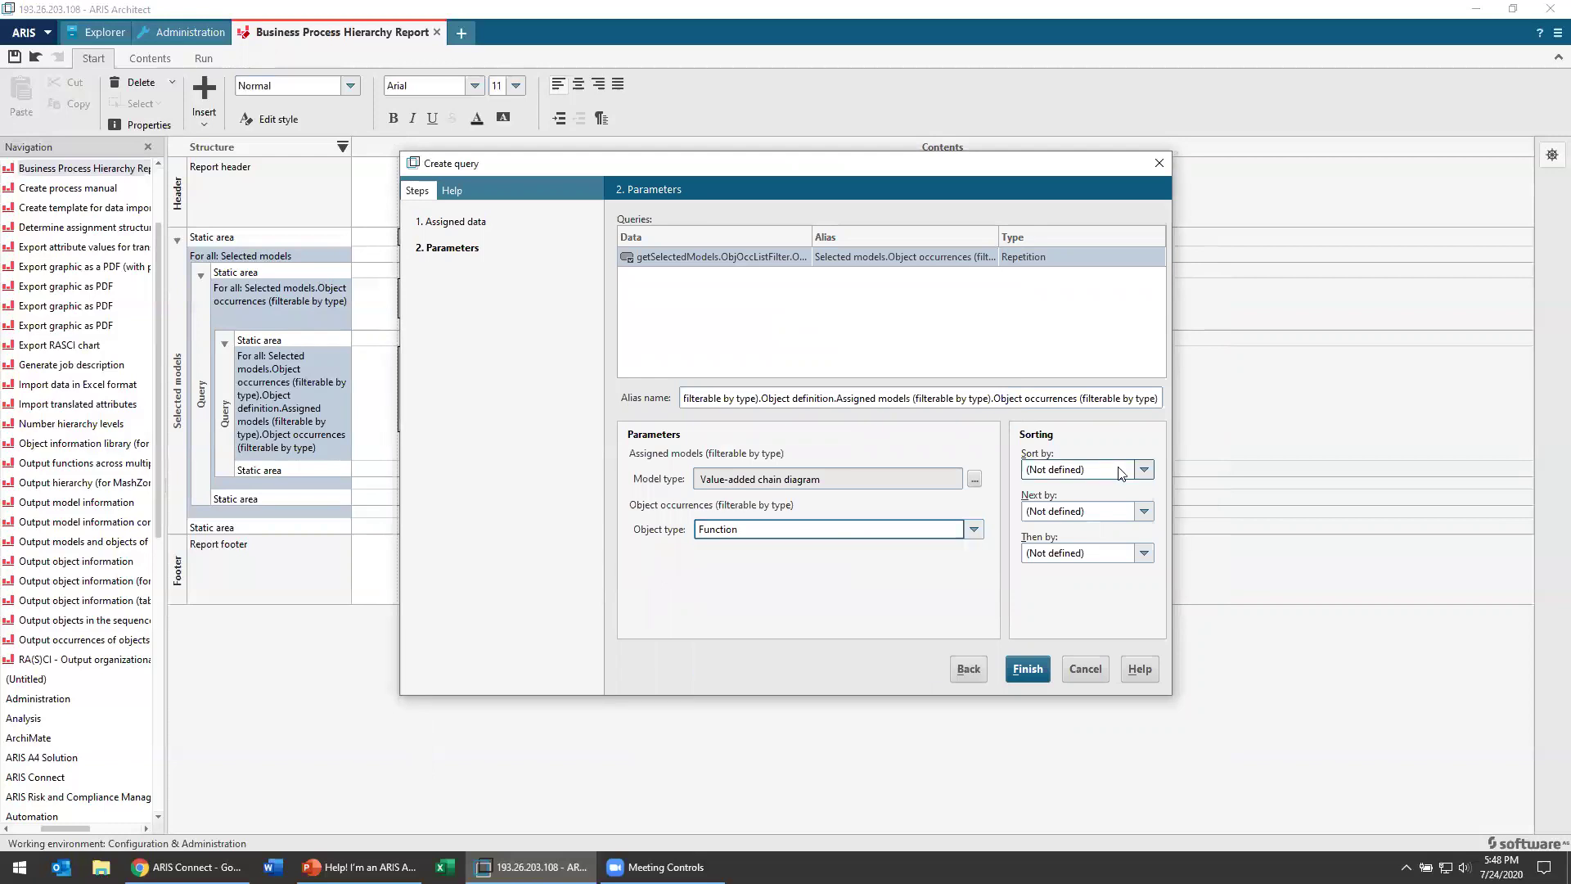
pyautogui.click(1119, 473)
pyautogui.click(1080, 587)
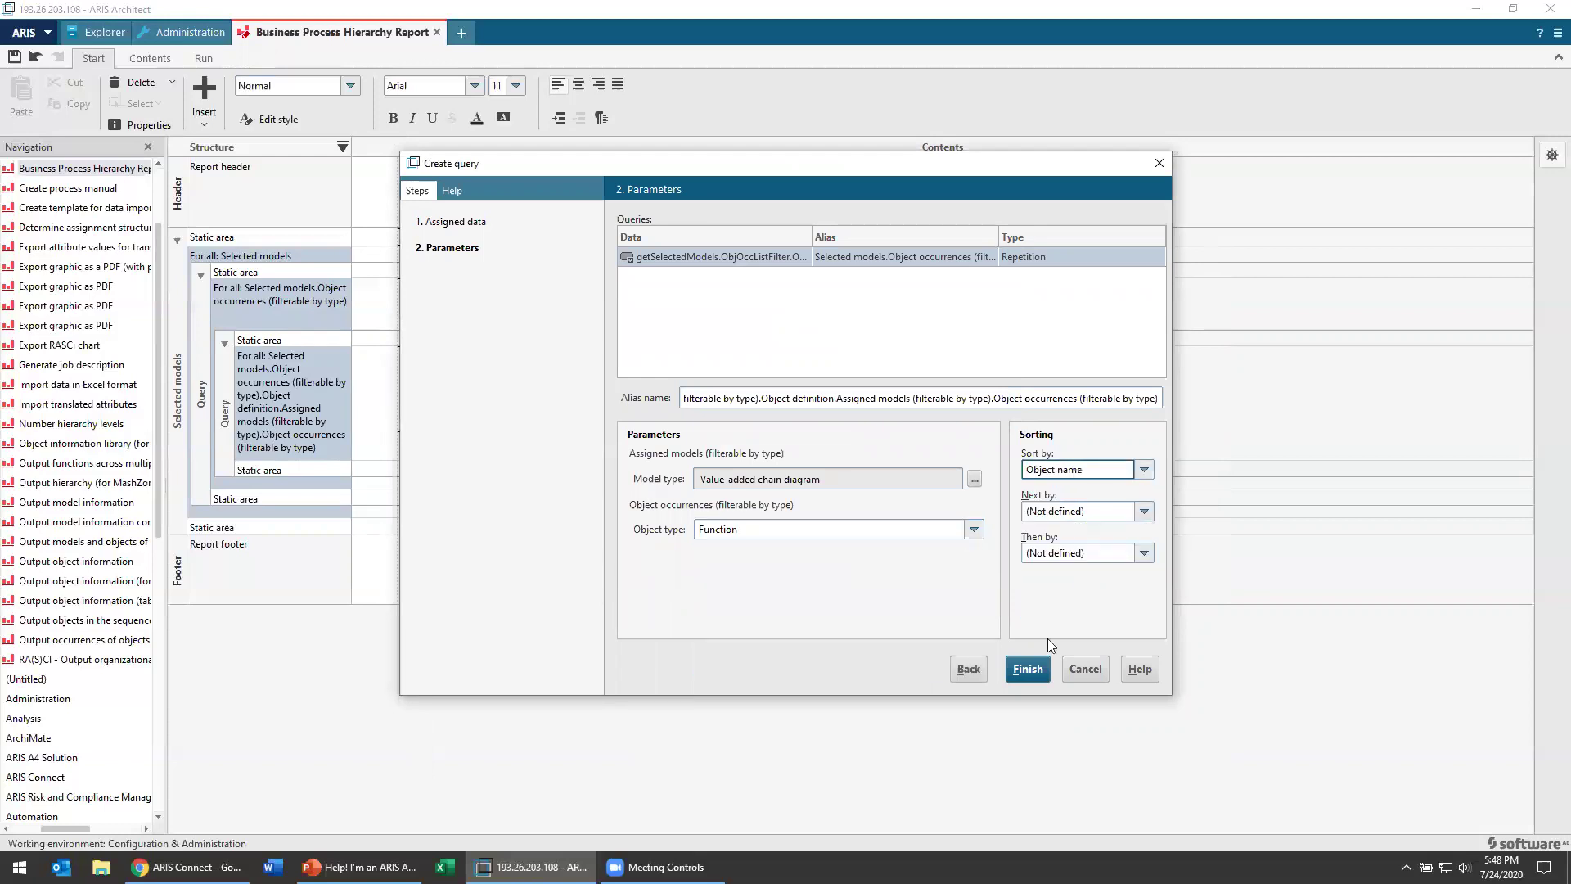
# Step: Finish the query and add a one-row, three-column formatting table to its area
pyautogui.click(1034, 670)
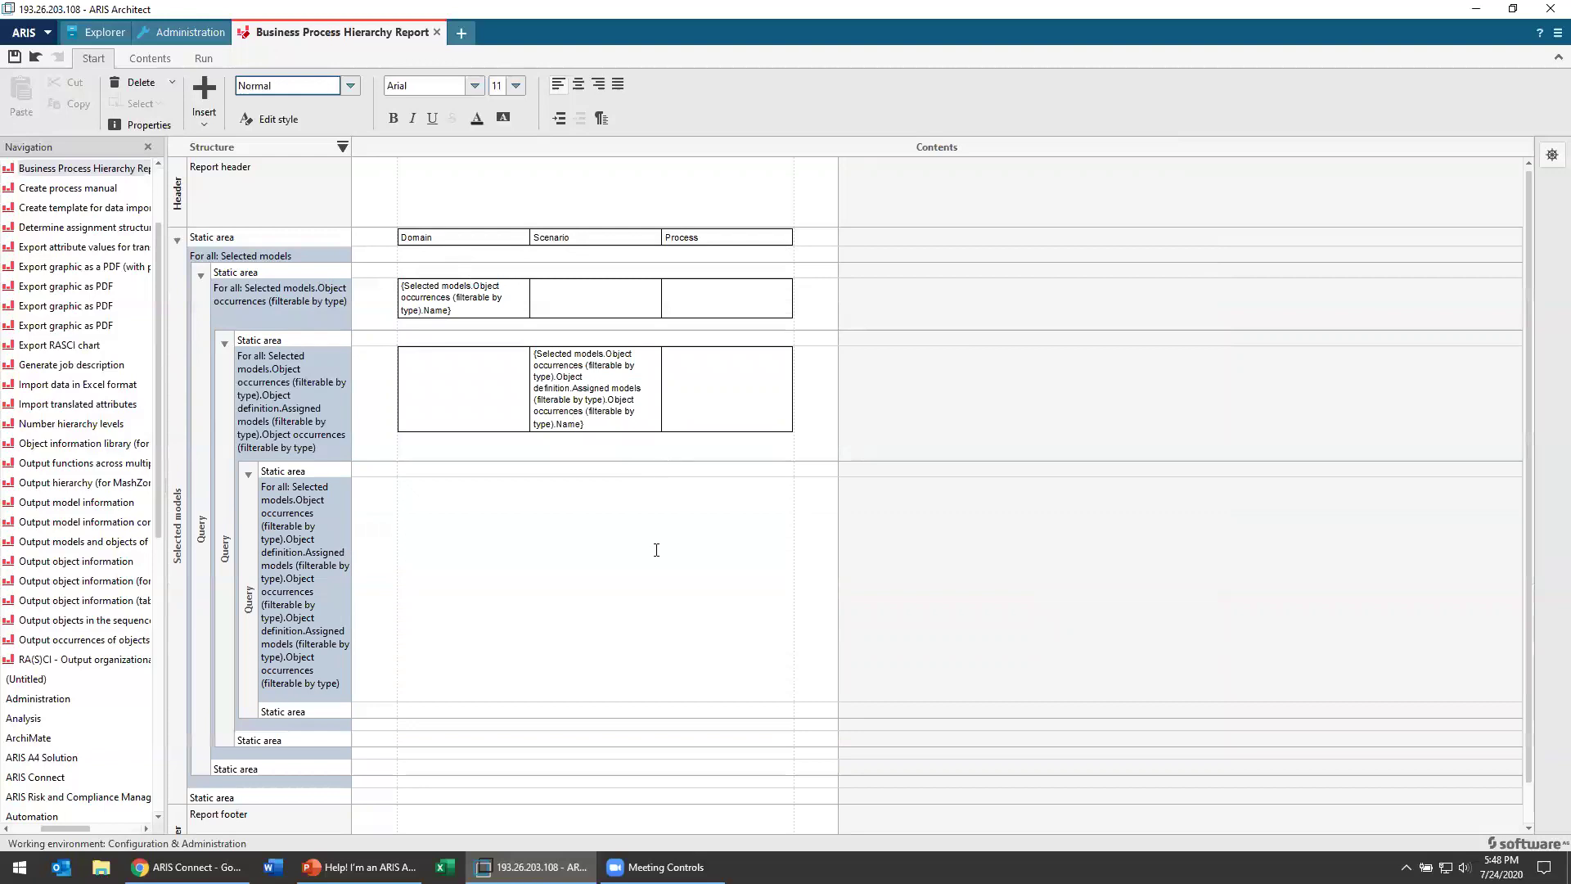
pyautogui.rightClick(653, 549)
pyautogui.moveTo(728, 613)
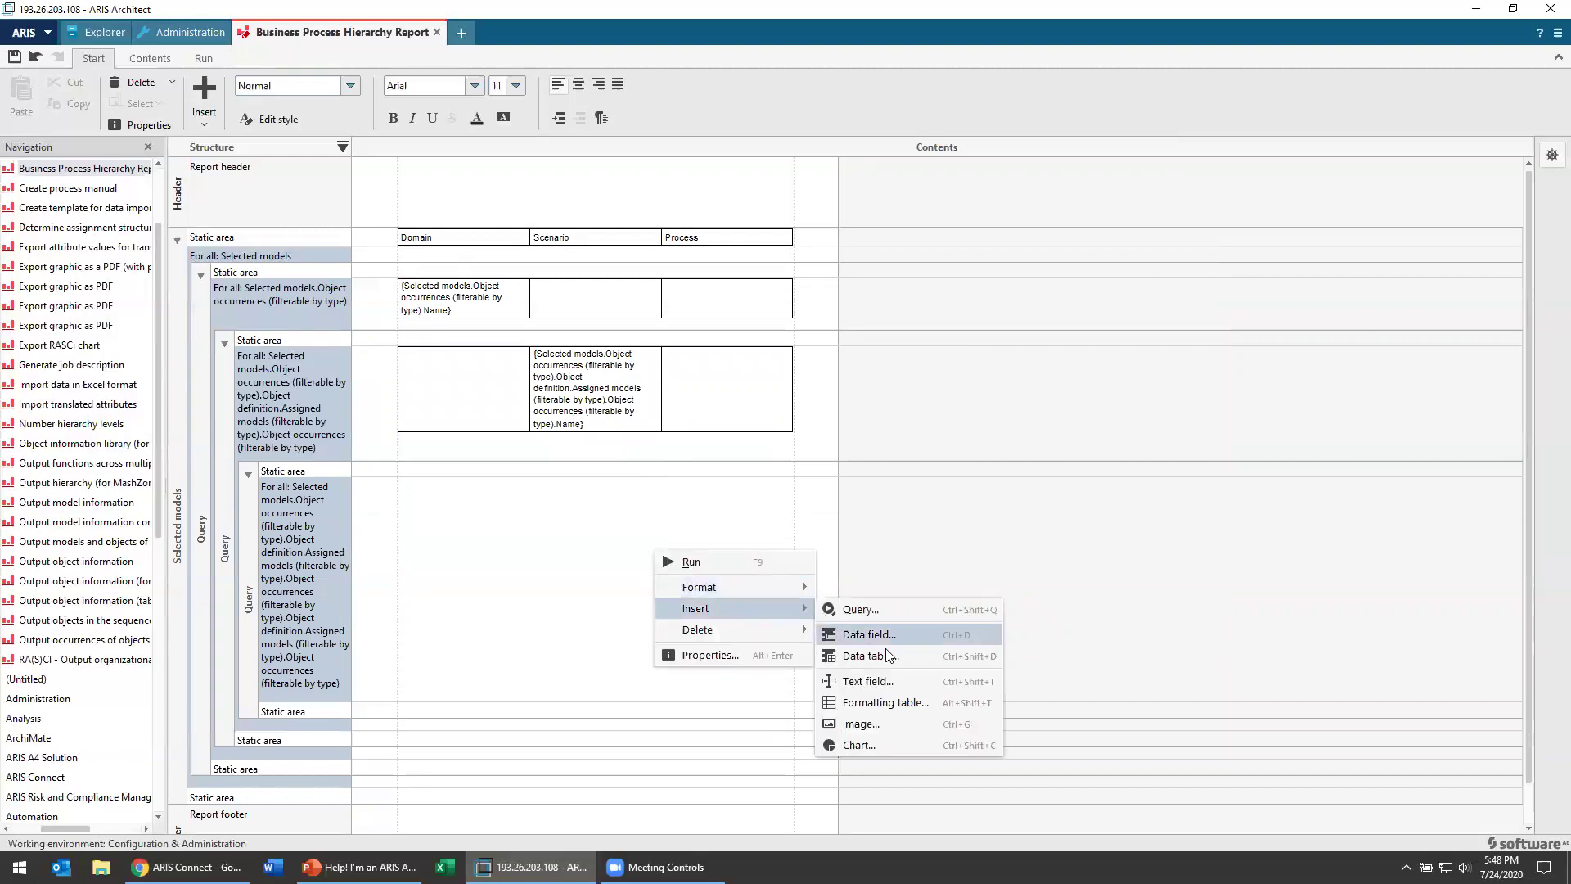
pyautogui.click(908, 700)
pyautogui.click(704, 281)
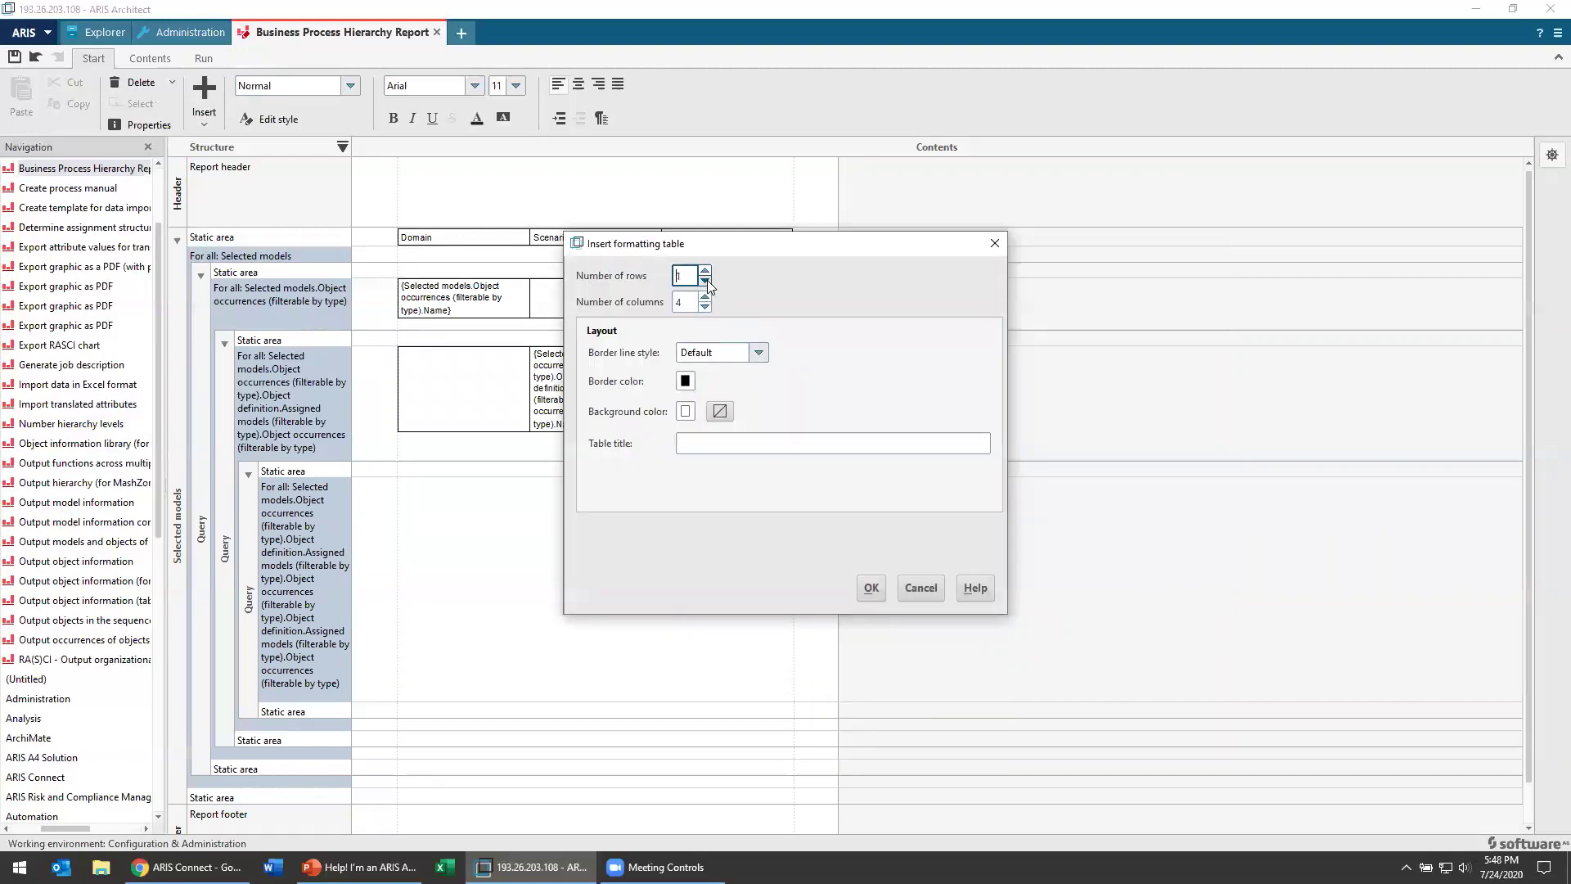
pyautogui.click(704, 306)
pyautogui.click(871, 587)
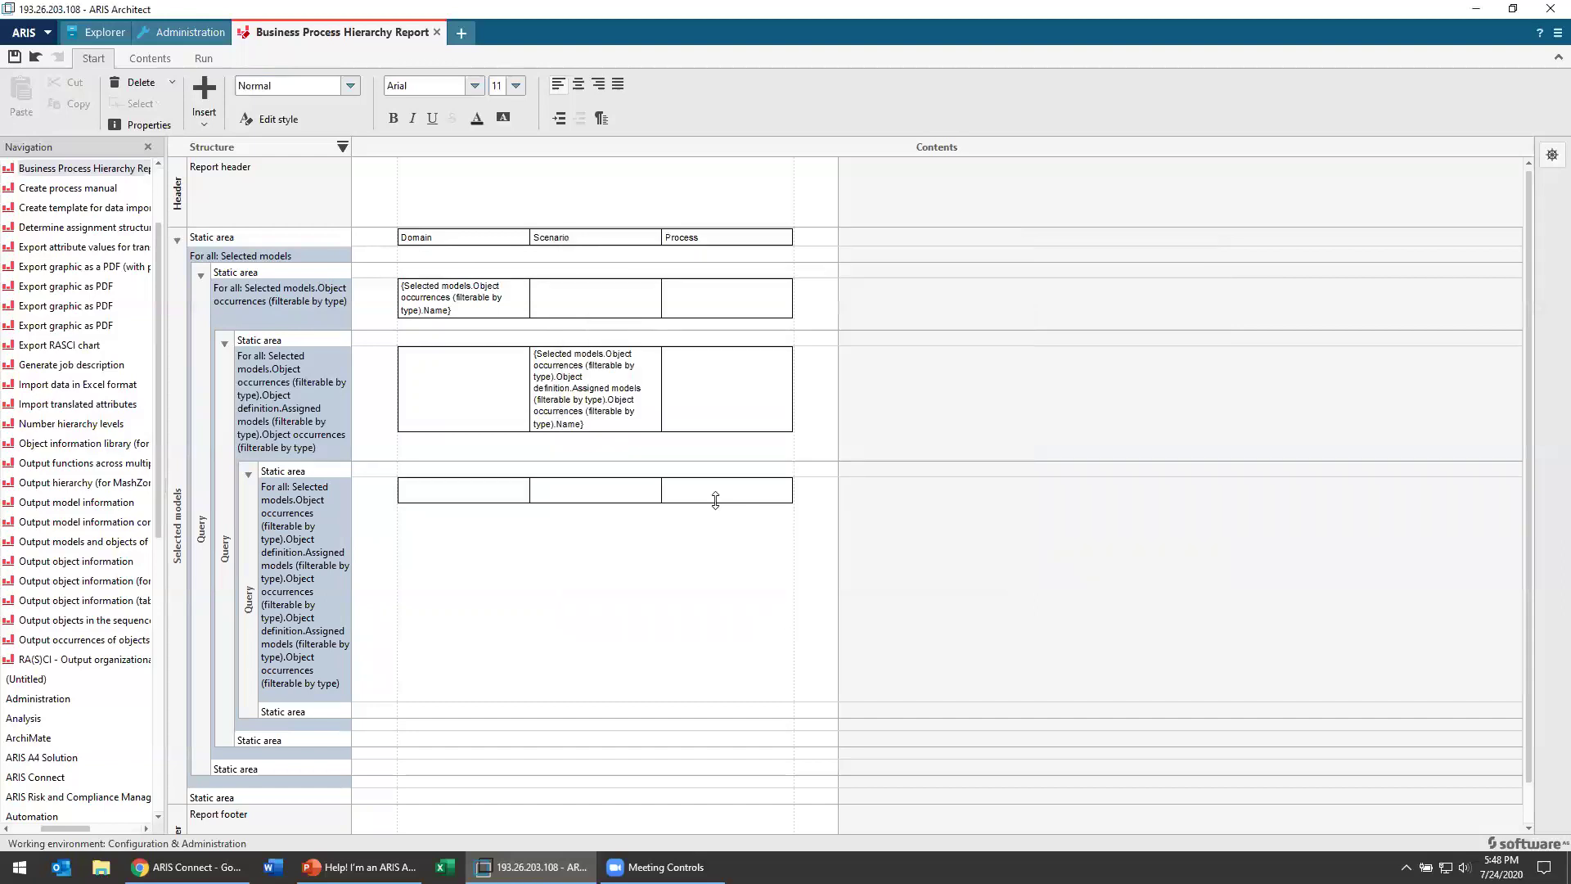
# Step: Insert the Name data field into the third, Process cell of the table
pyautogui.rightClick(714, 498)
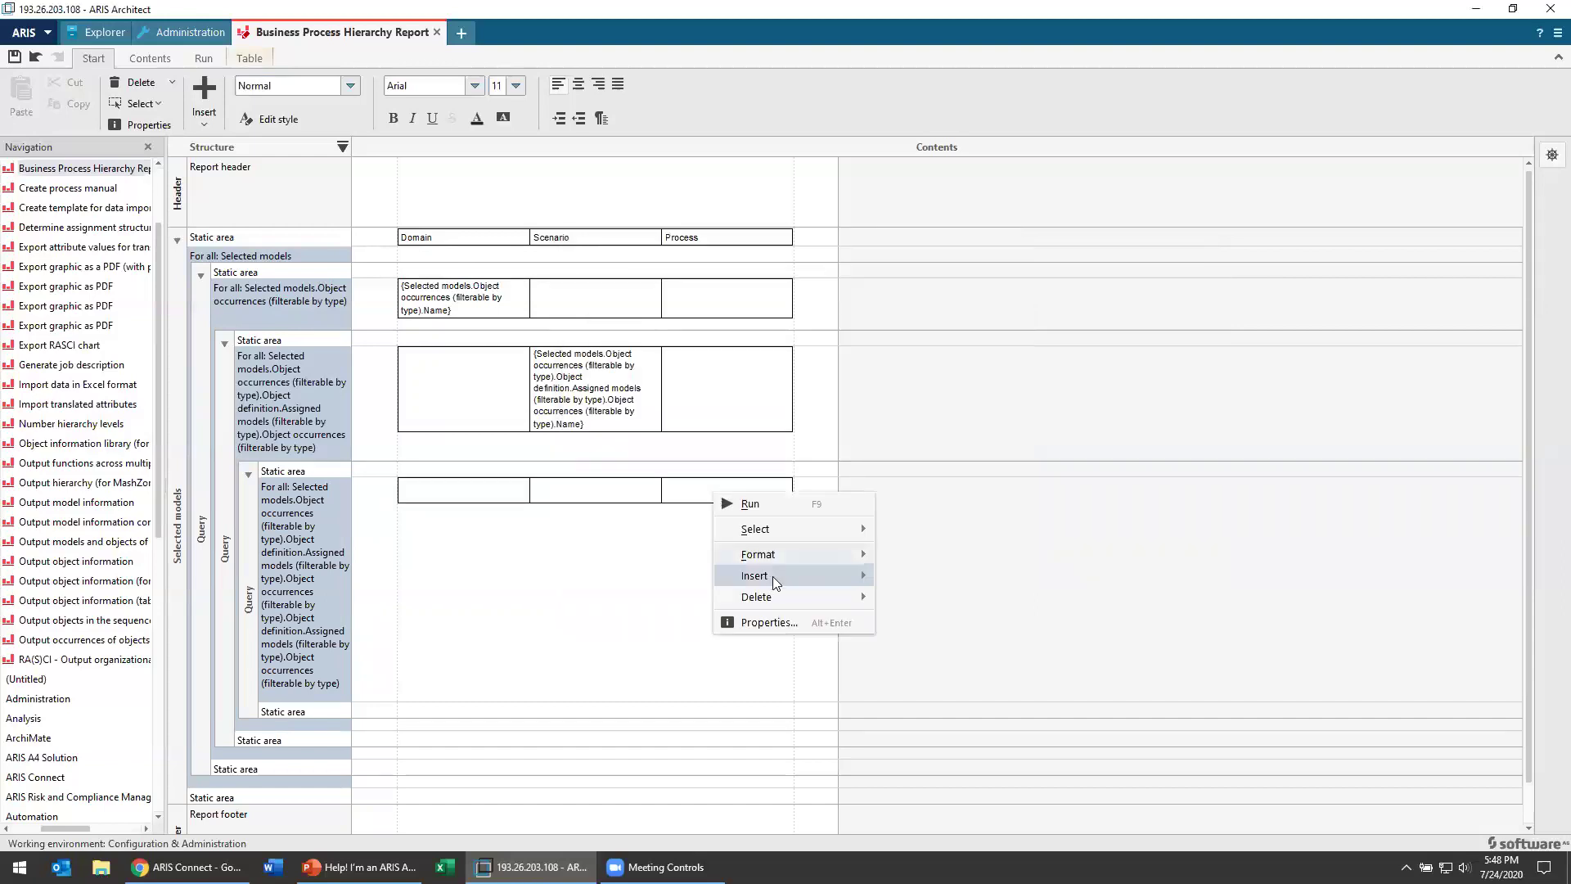
pyautogui.moveTo(850, 575)
pyautogui.click(903, 577)
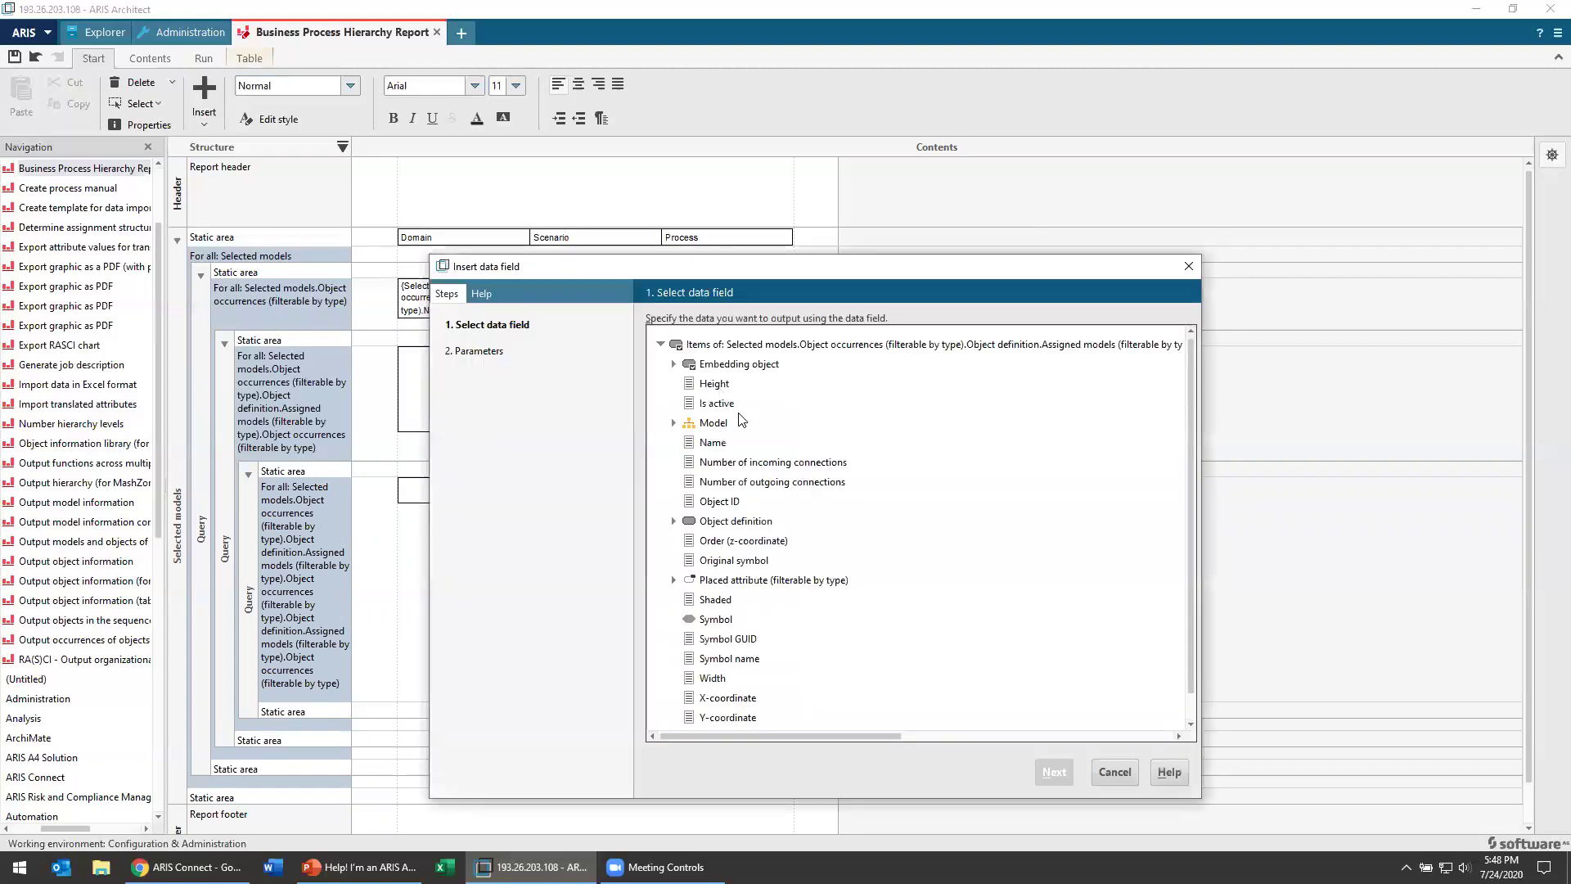
pyautogui.click(719, 444)
pyautogui.click(1053, 775)
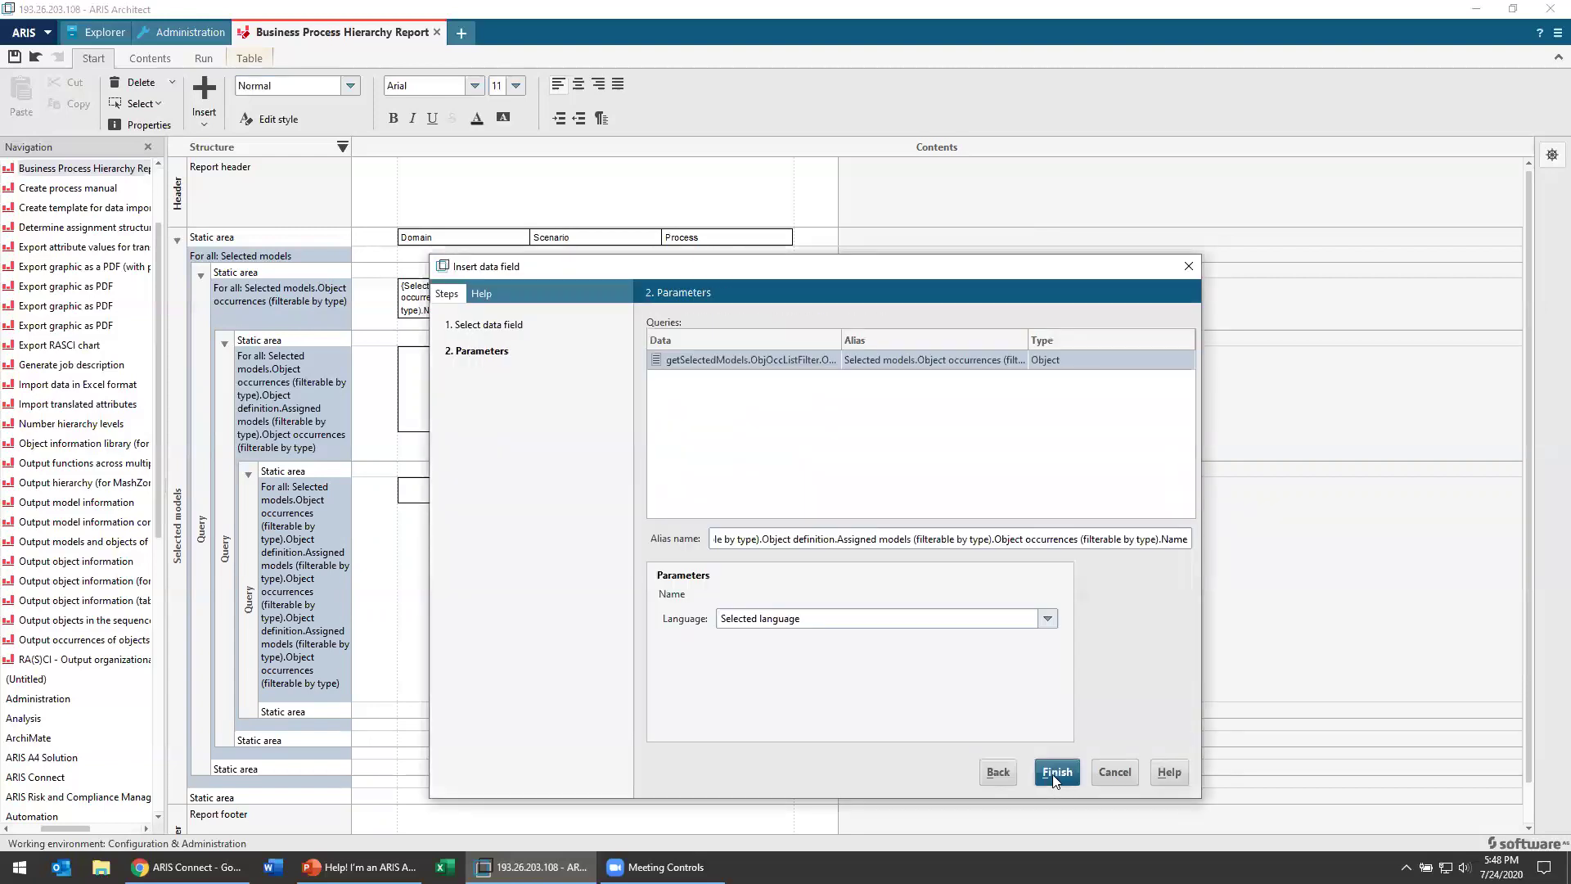
pyautogui.click(1056, 773)
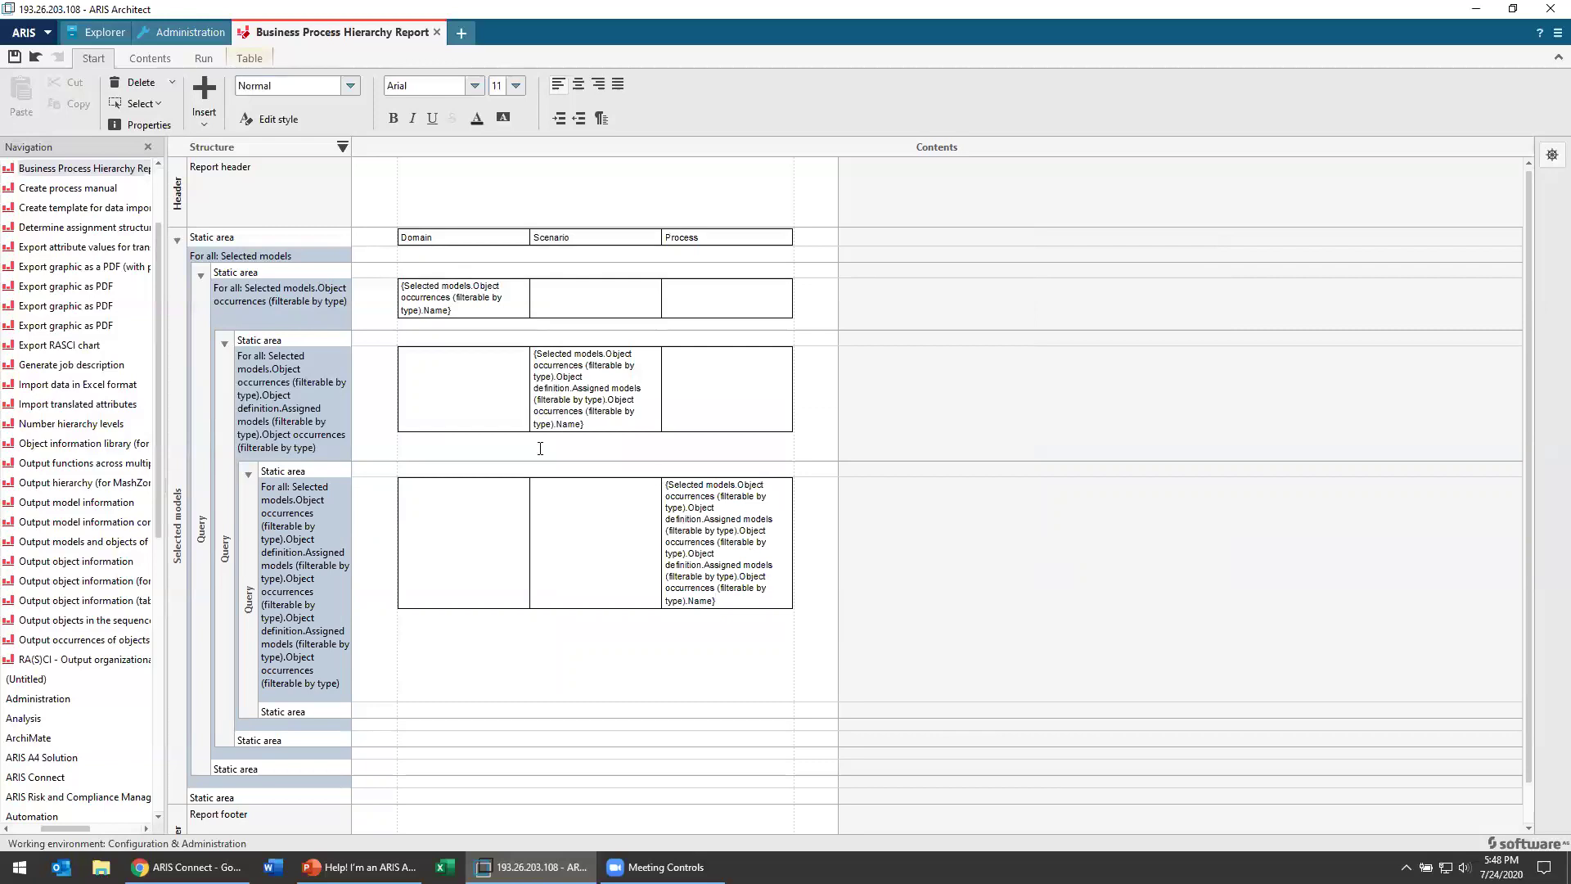
# Step: Save the report definition and launch a report run
pyautogui.click(14, 58)
pyautogui.click(212, 60)
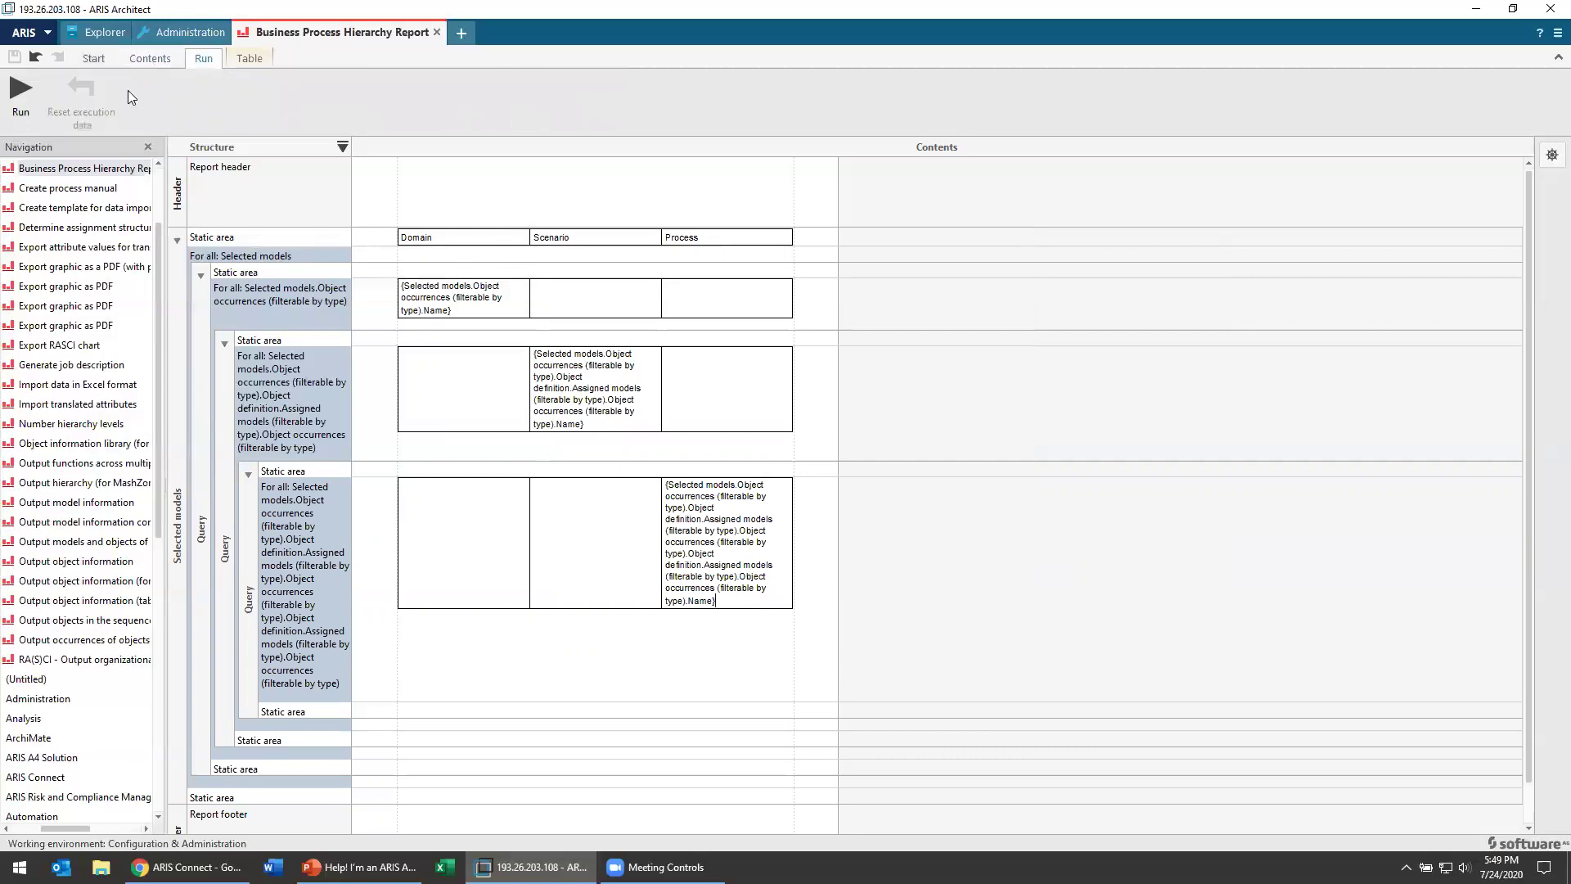
pyautogui.click(20, 110)
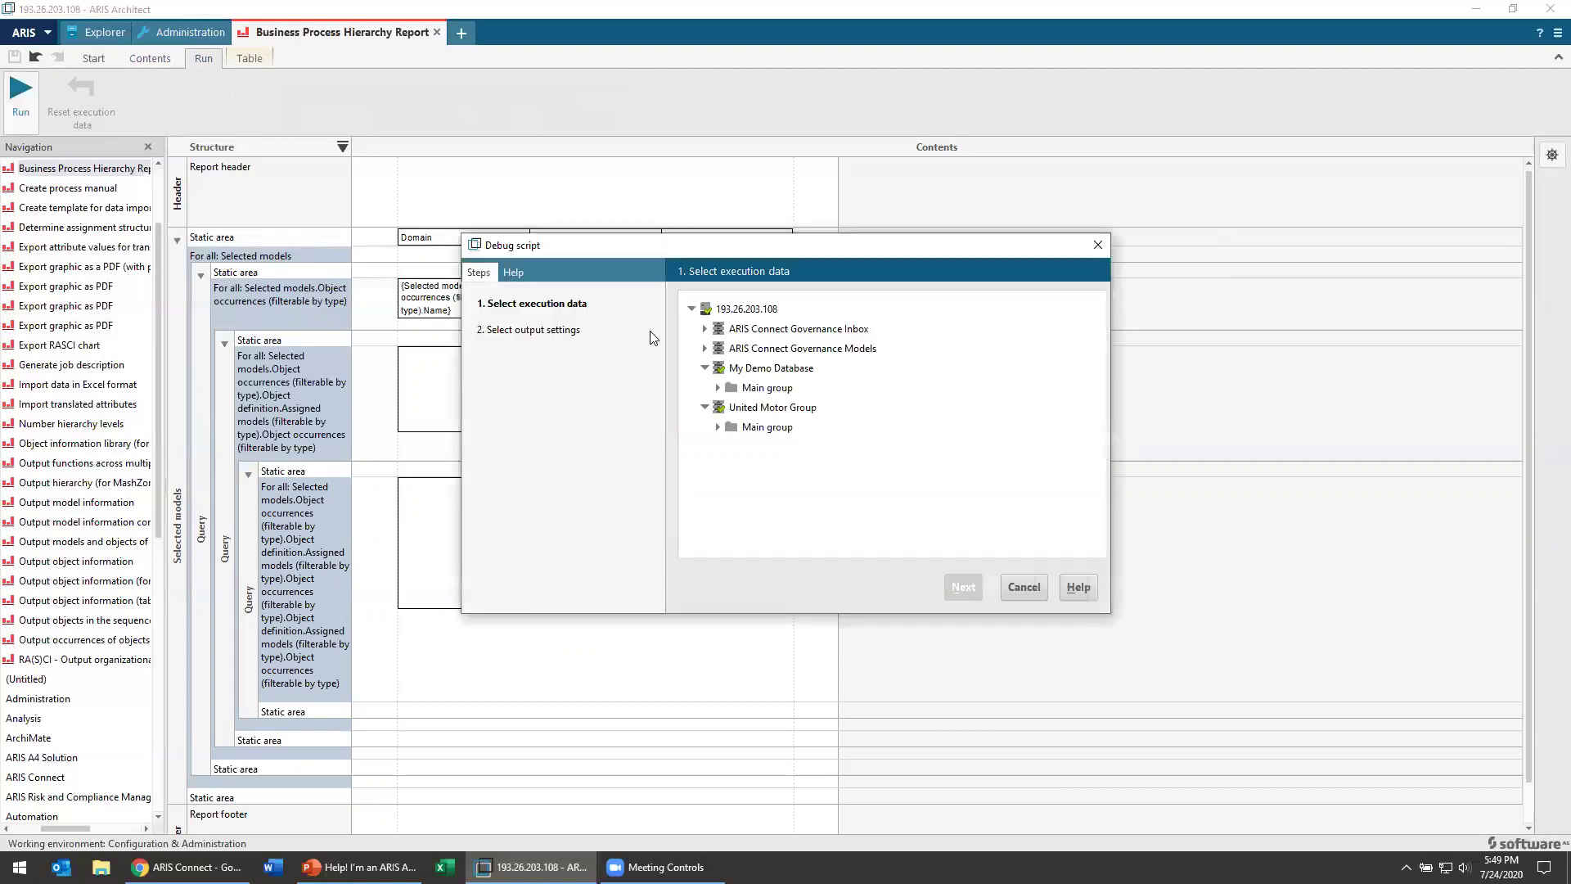
# Step: Run it on Enterprise process map under 2.1 Process architecture, outputting an Excel workbook
pyautogui.click(718, 427)
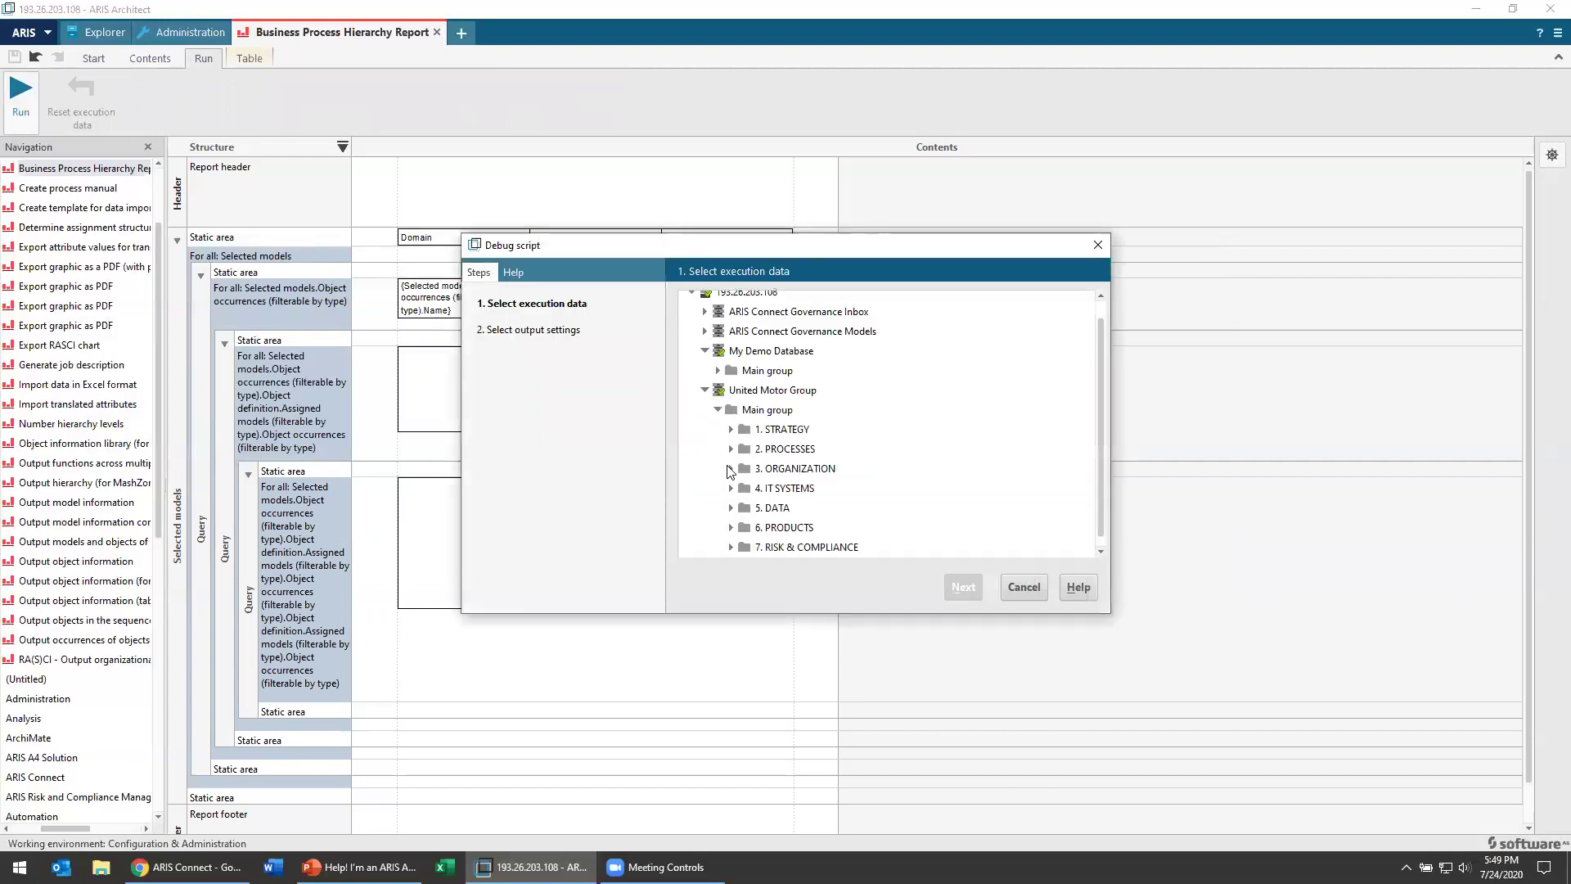
pyautogui.click(731, 449)
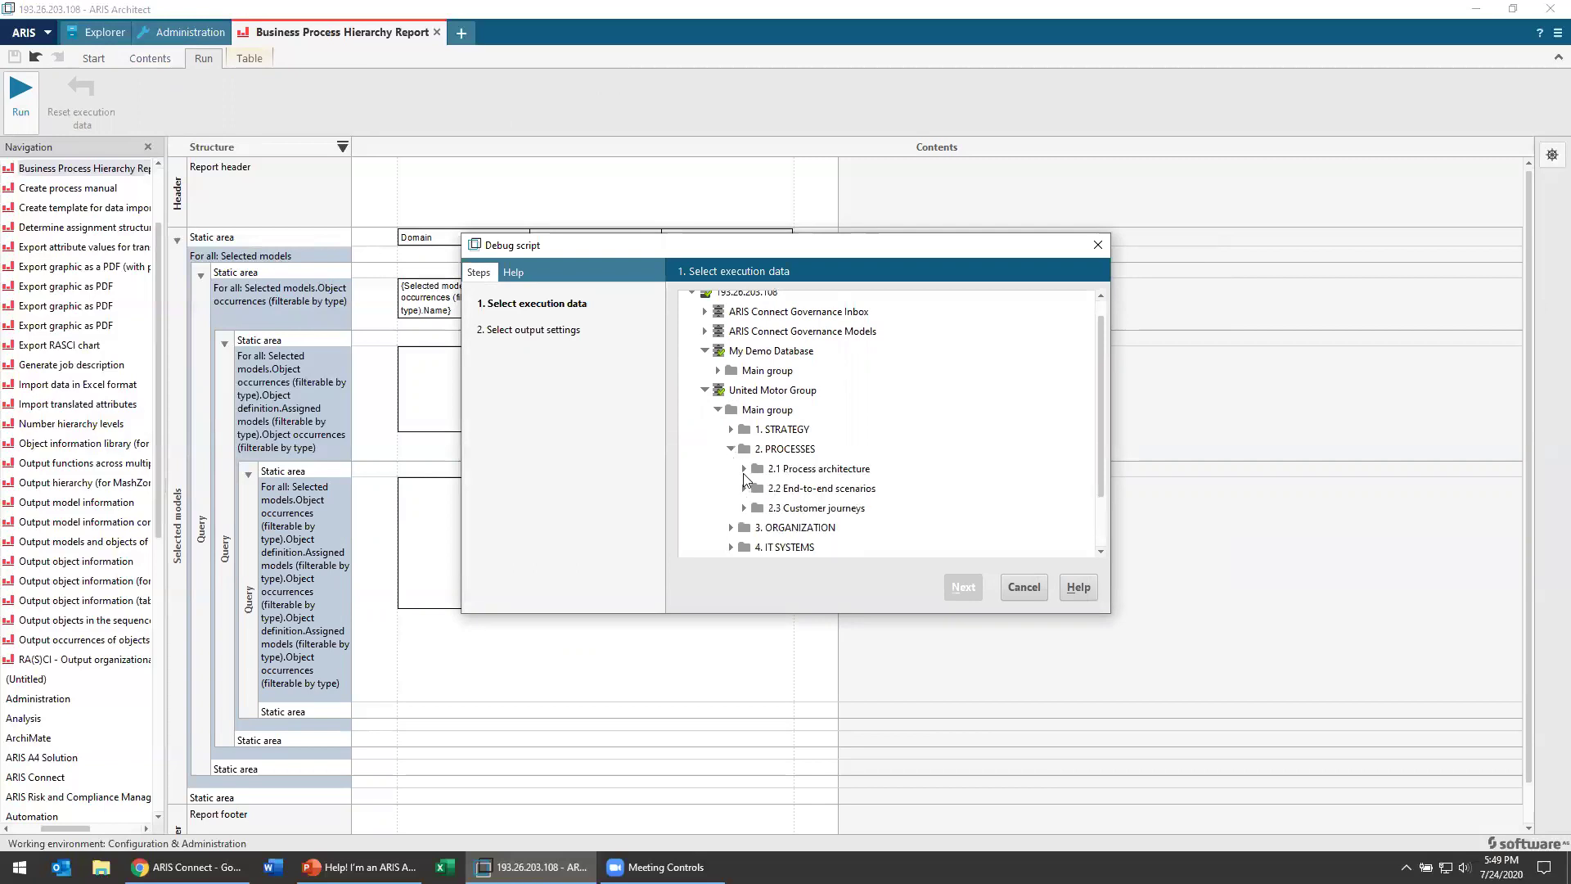
pyautogui.click(744, 472)
pyautogui.click(825, 547)
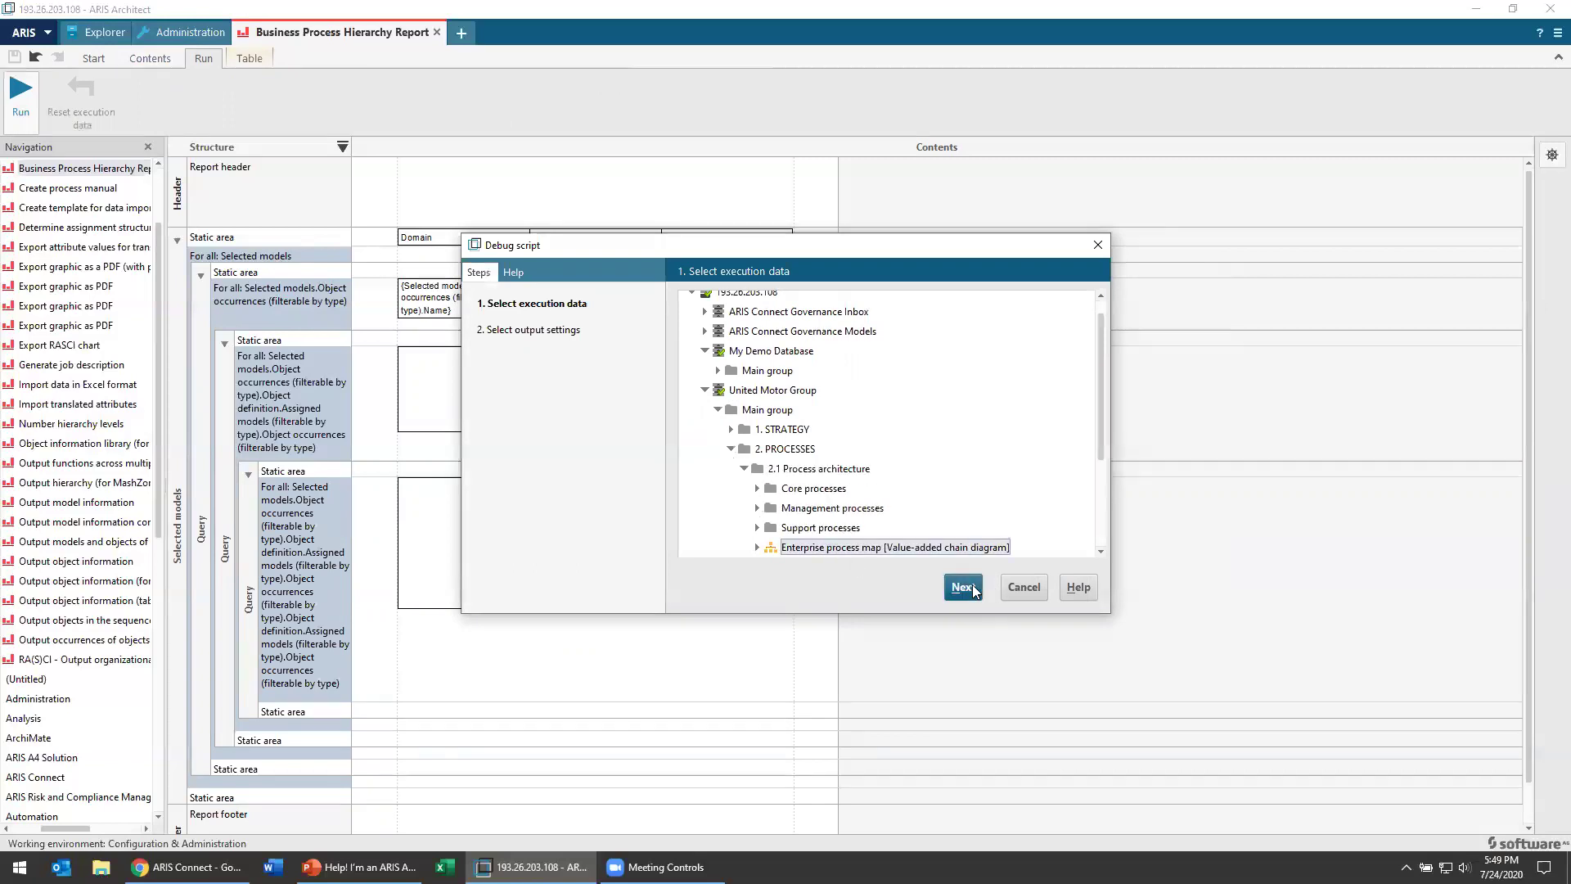
pyautogui.click(975, 590)
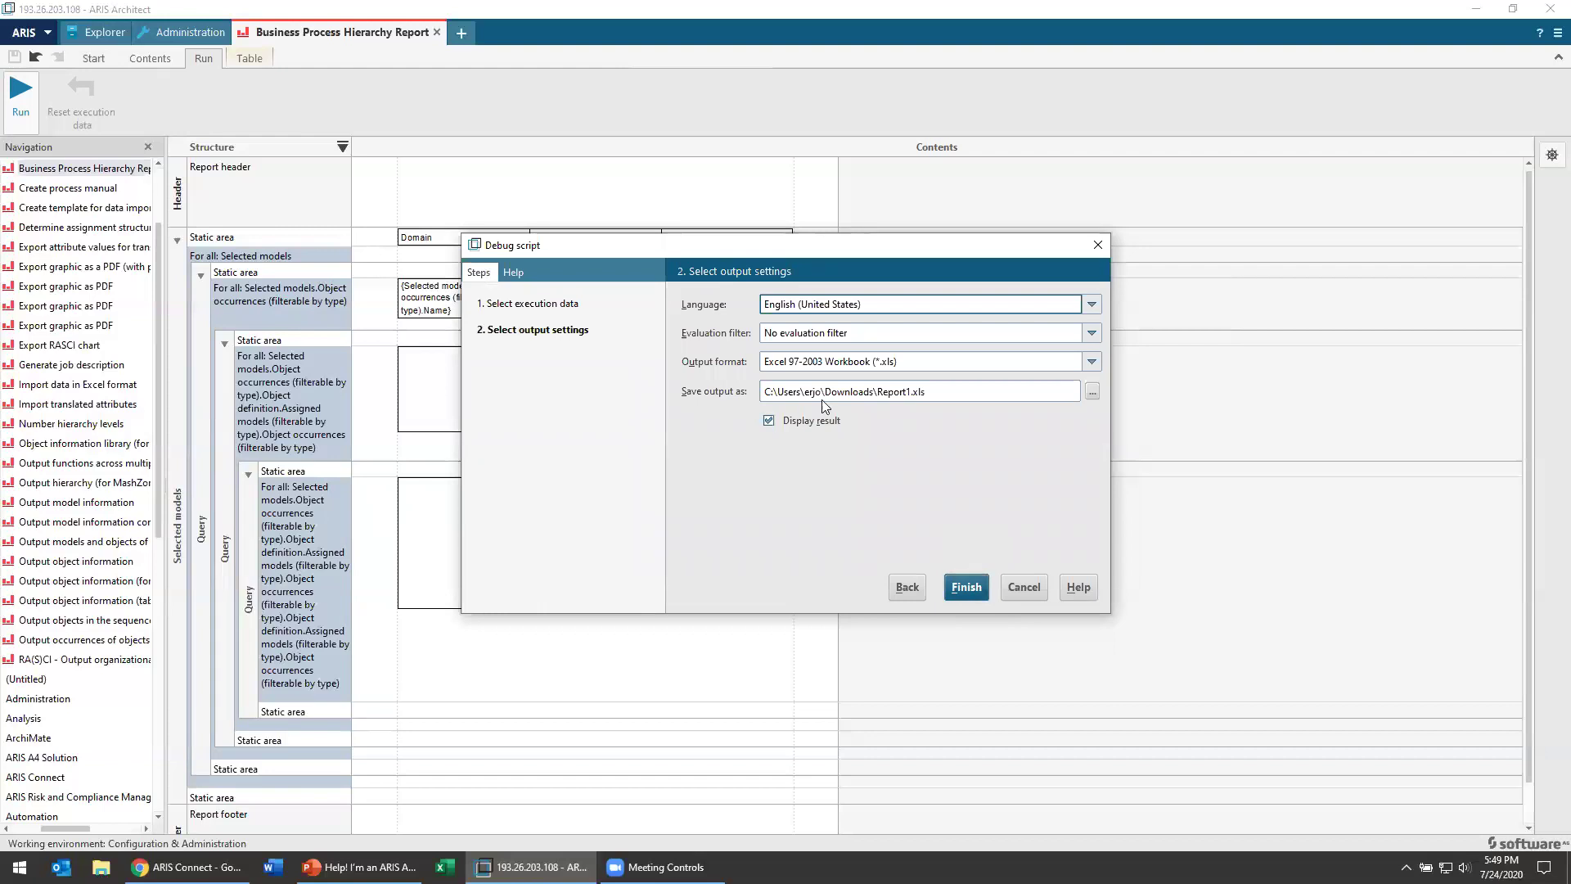
pyautogui.click(980, 590)
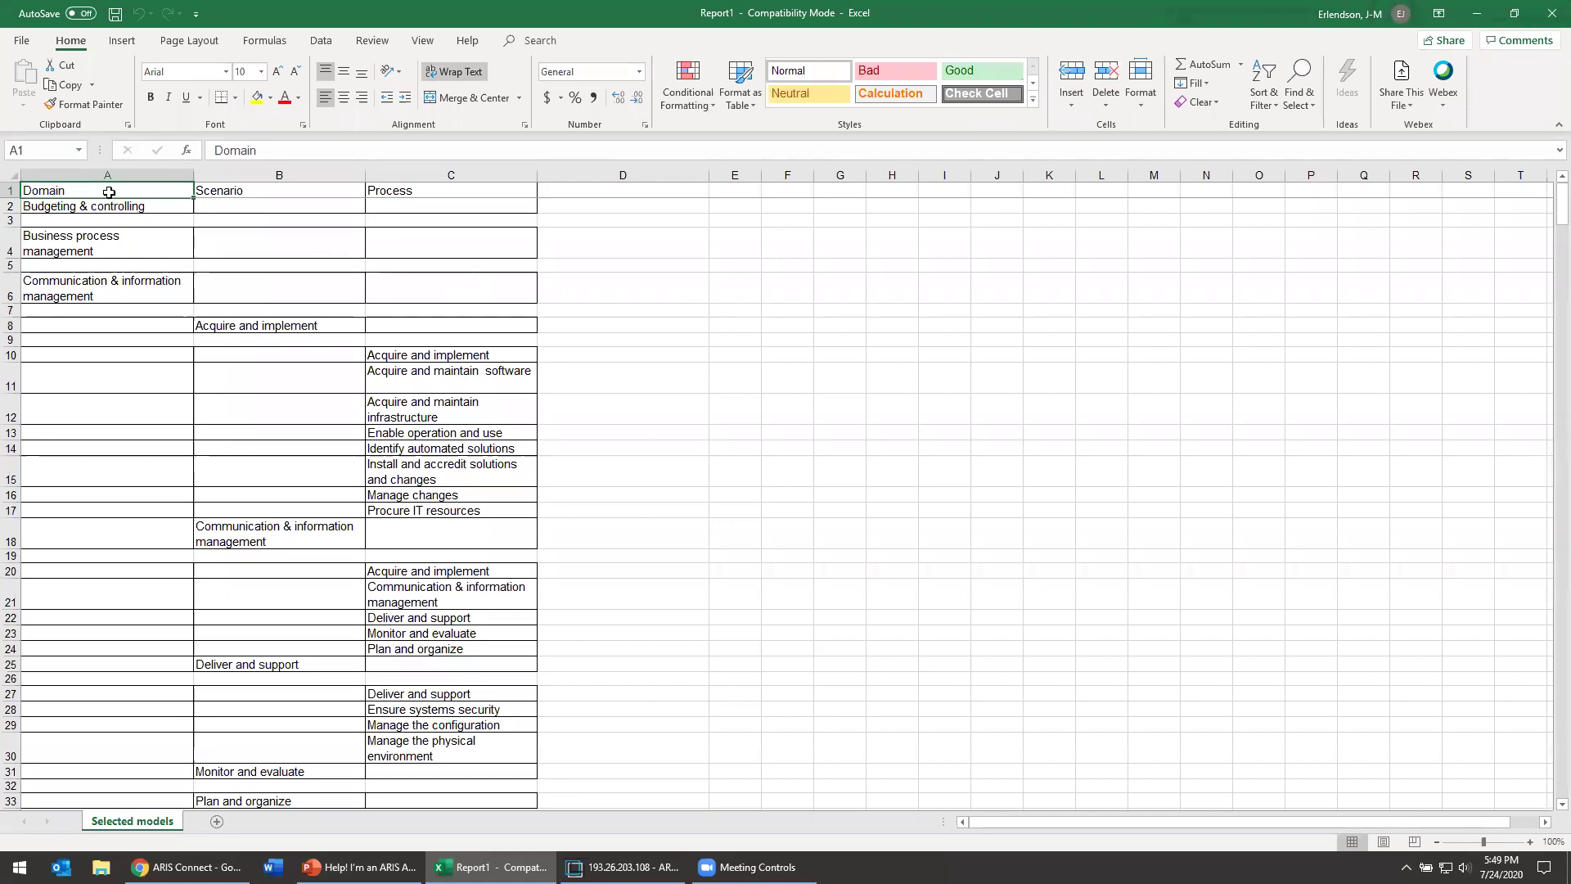
pyautogui.moveTo(110, 192); pyautogui.dragTo(425, 193)
pyautogui.scroll(-1, 217, 320)
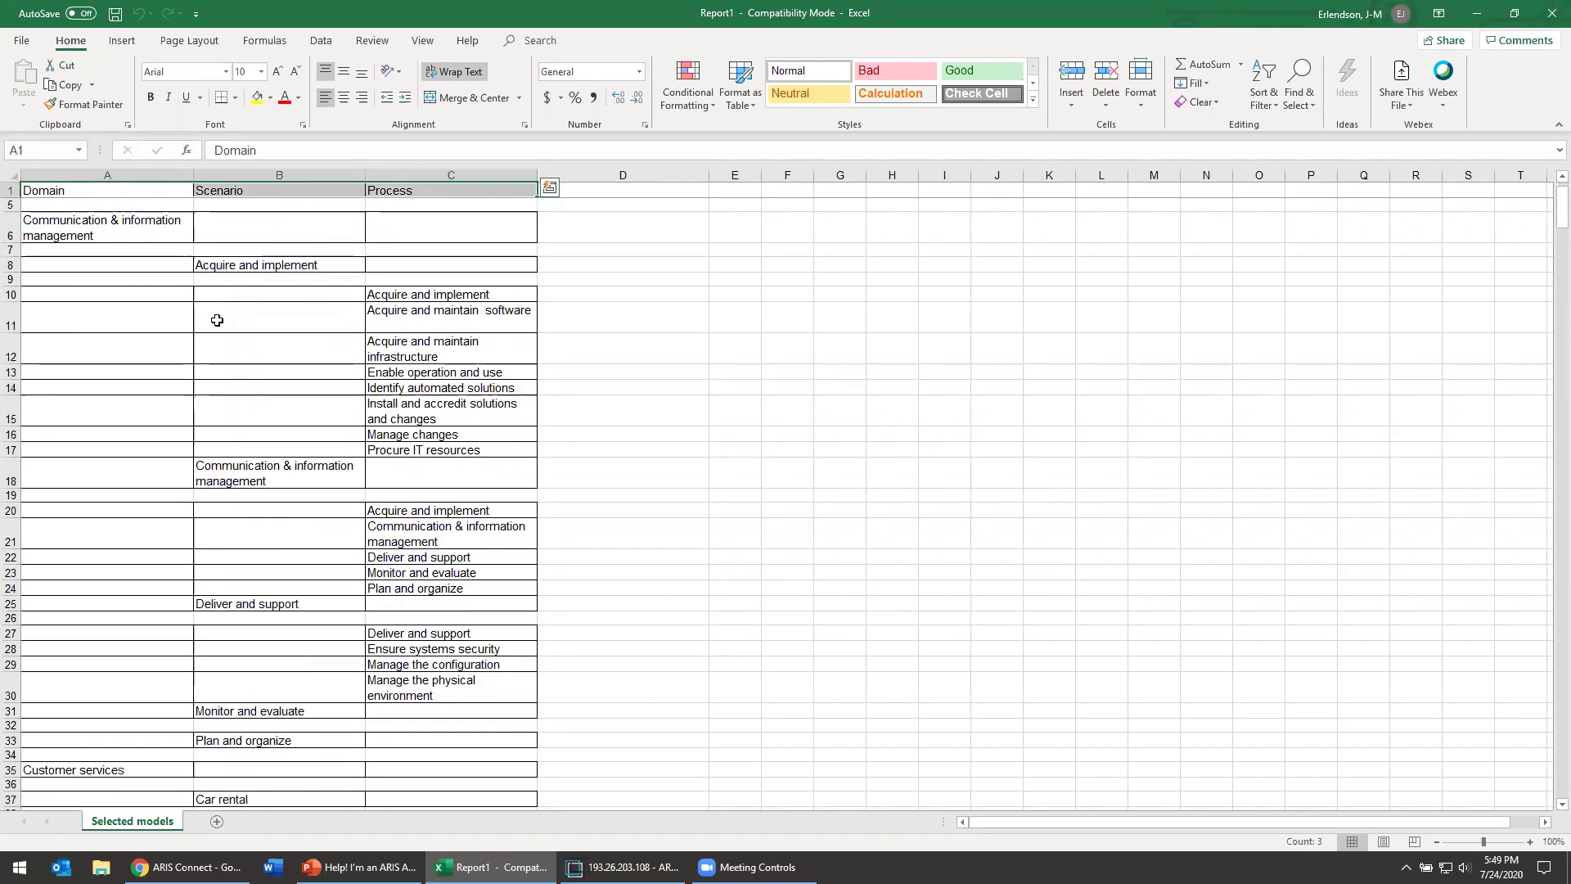
pyautogui.scroll(-8, 216, 320)
pyautogui.scroll(-6, 317, 556)
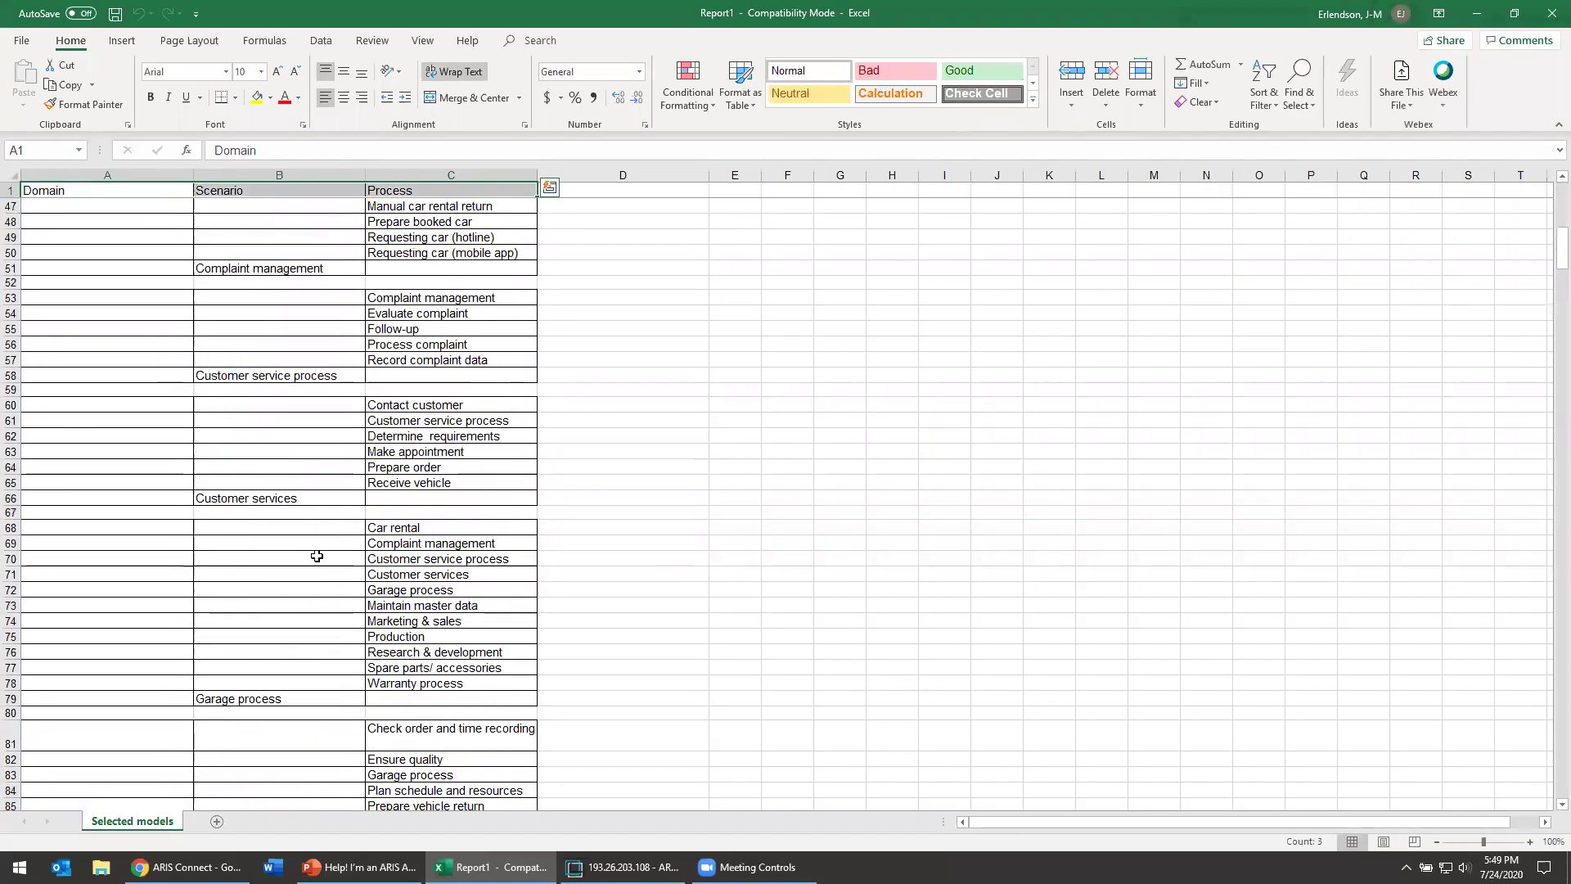
pyautogui.scroll(-16, 317, 556)
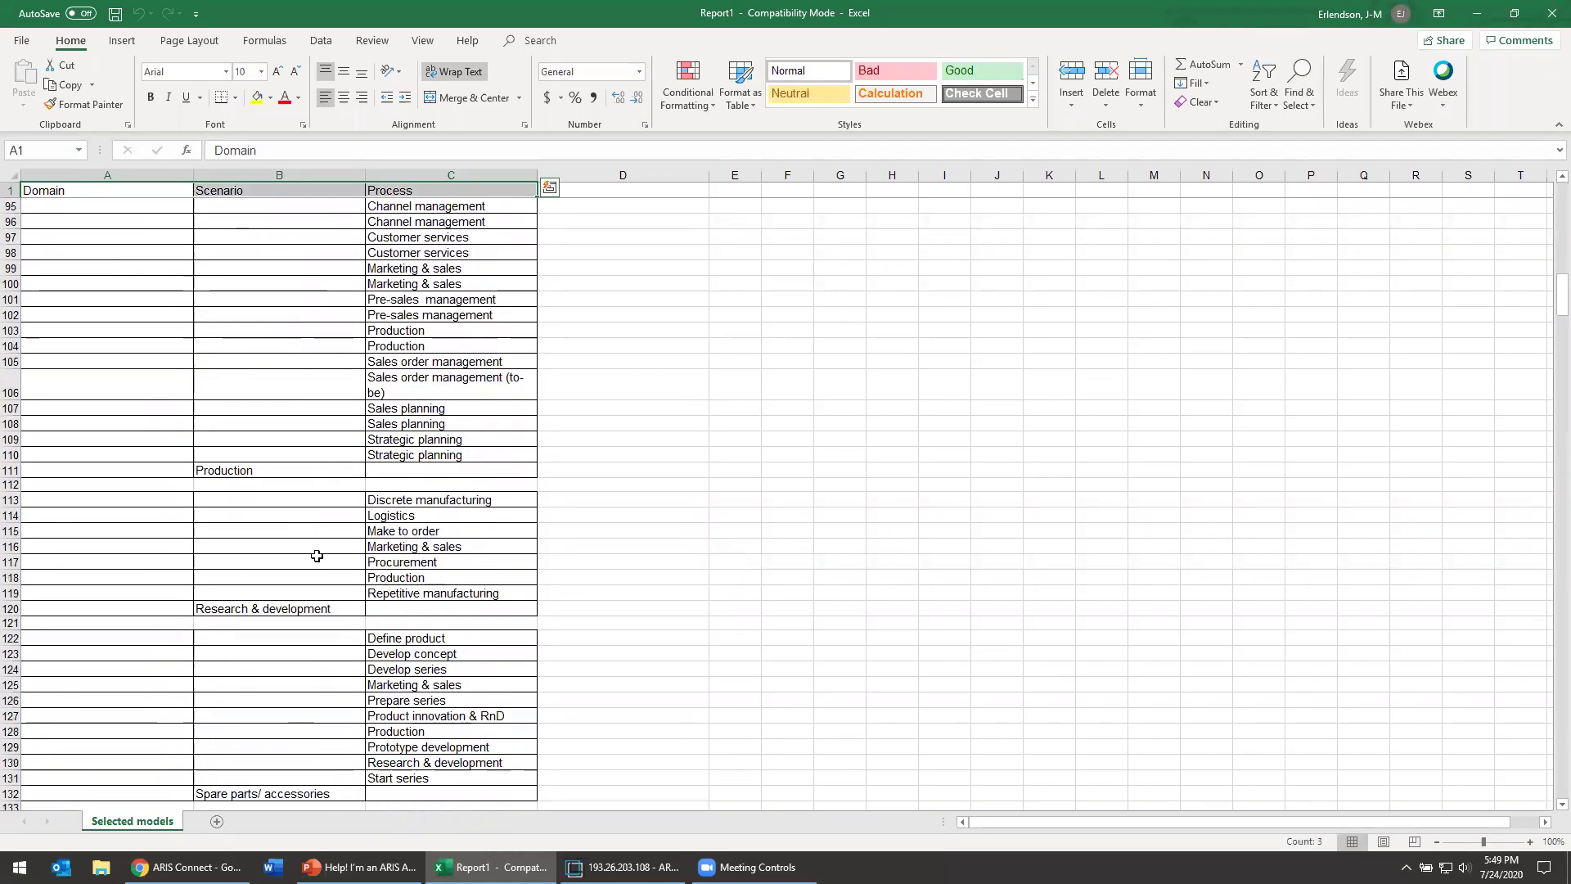
pyautogui.scroll(-17, 316, 556)
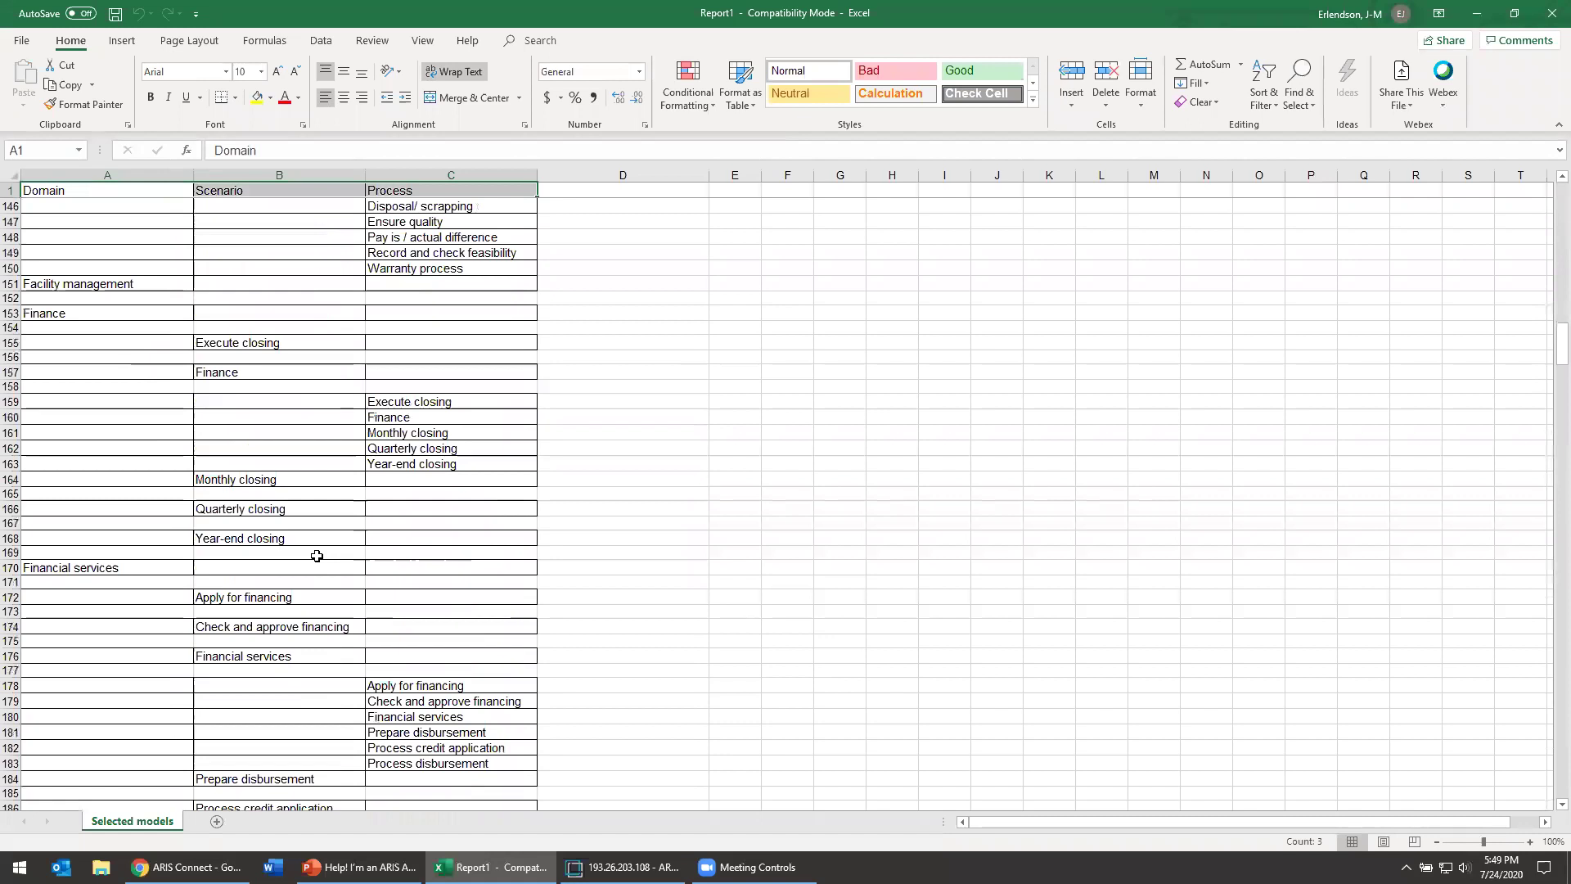
pyautogui.scroll(20, 315, 555)
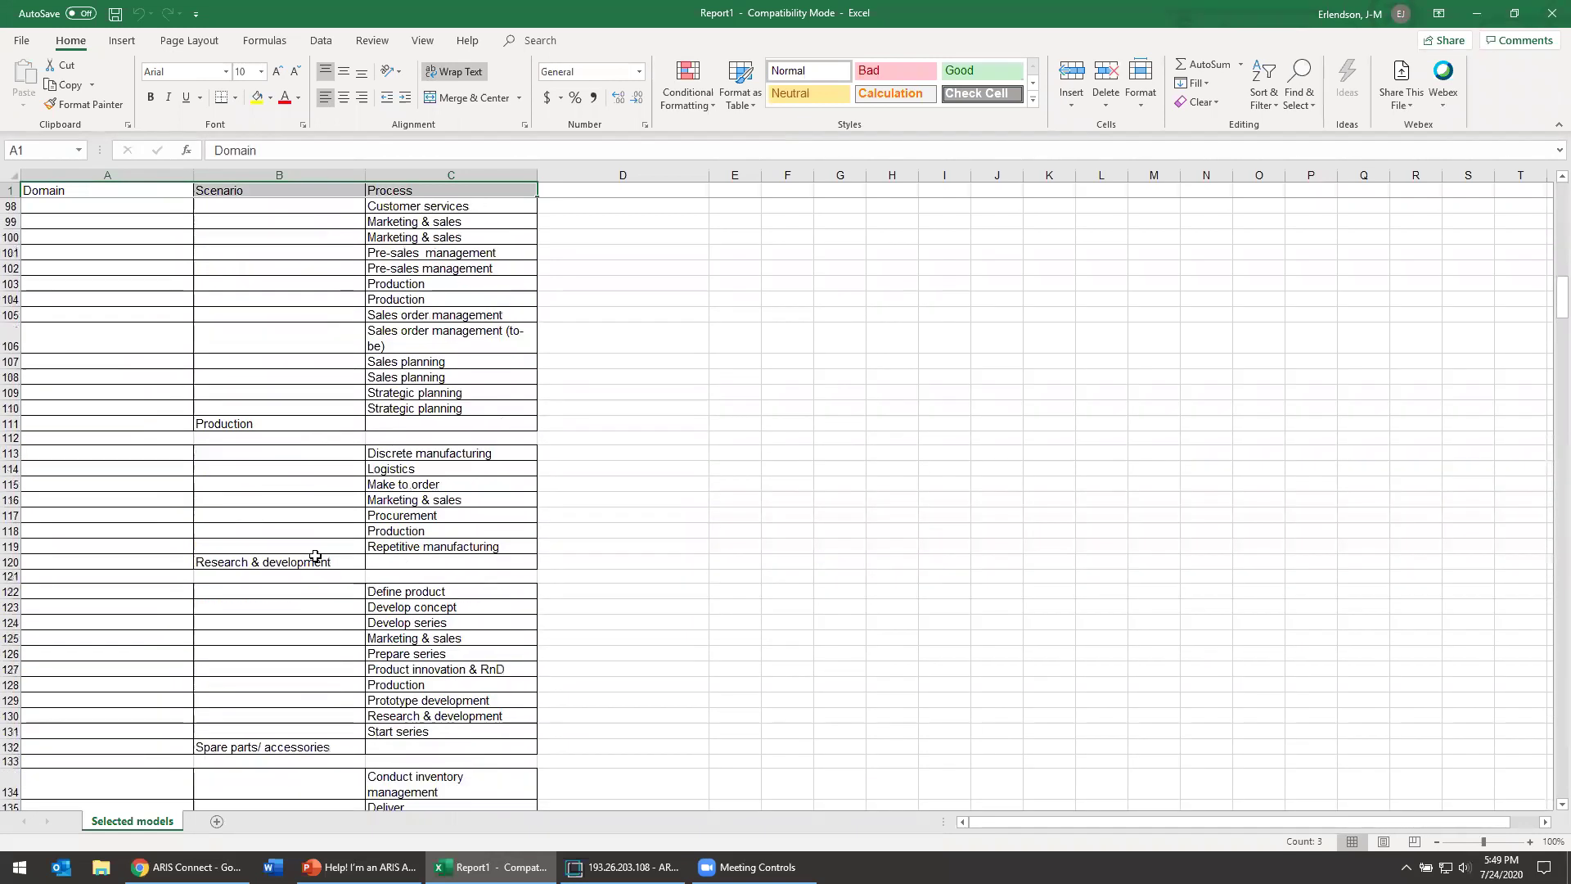
pyautogui.scroll(7, 307, 553)
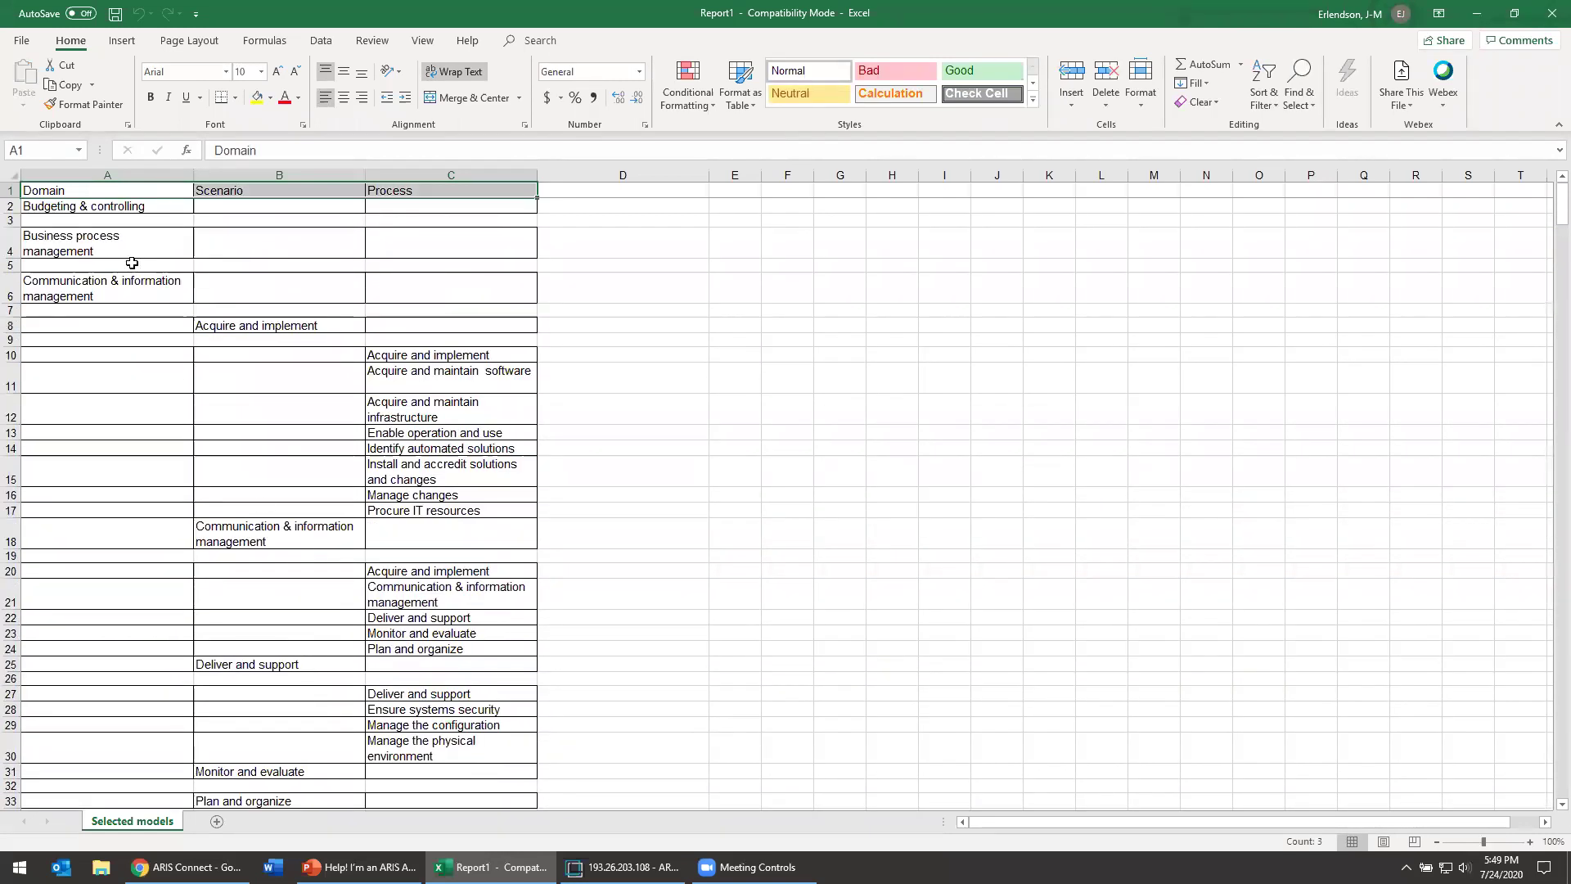